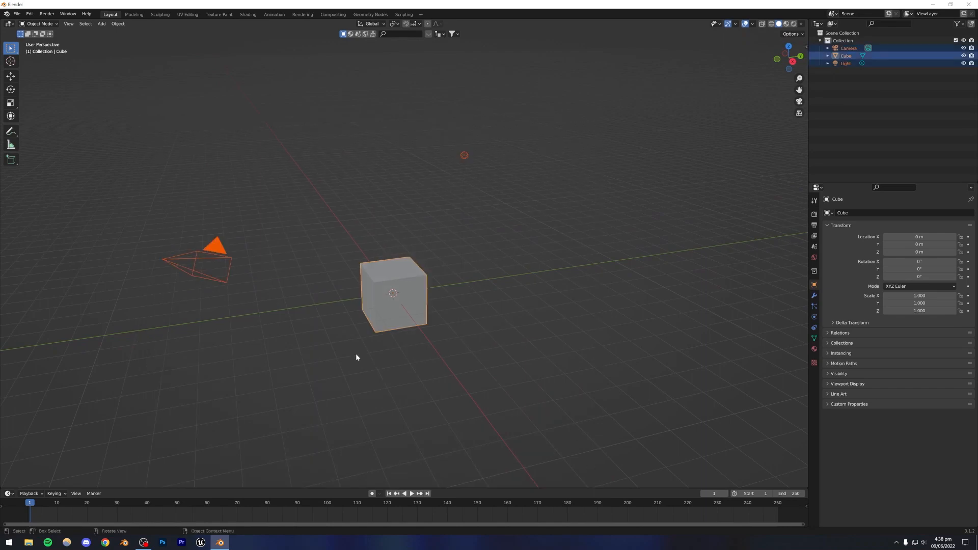
Step: Delete the default camera, cube and light, and add a UV sphere at the world origin
key(Delete)
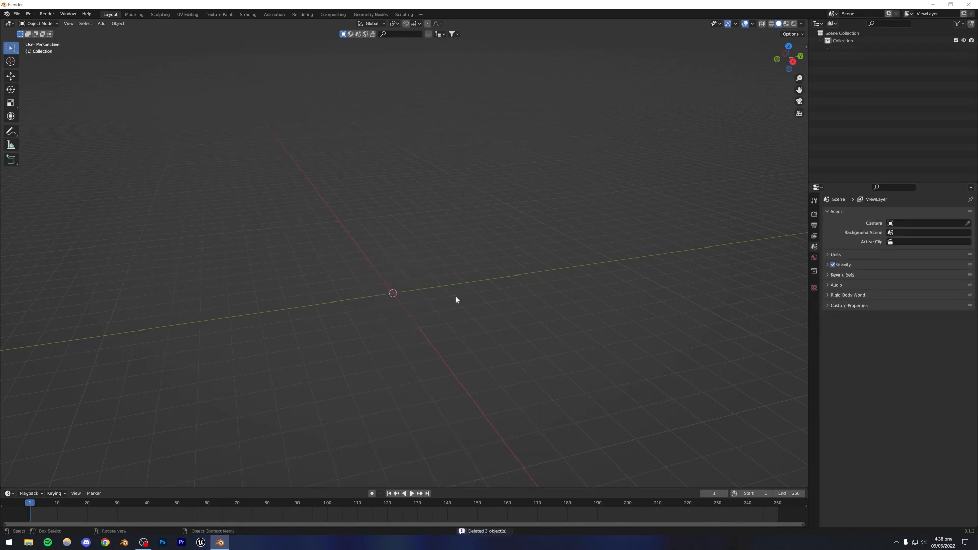
click(100, 24)
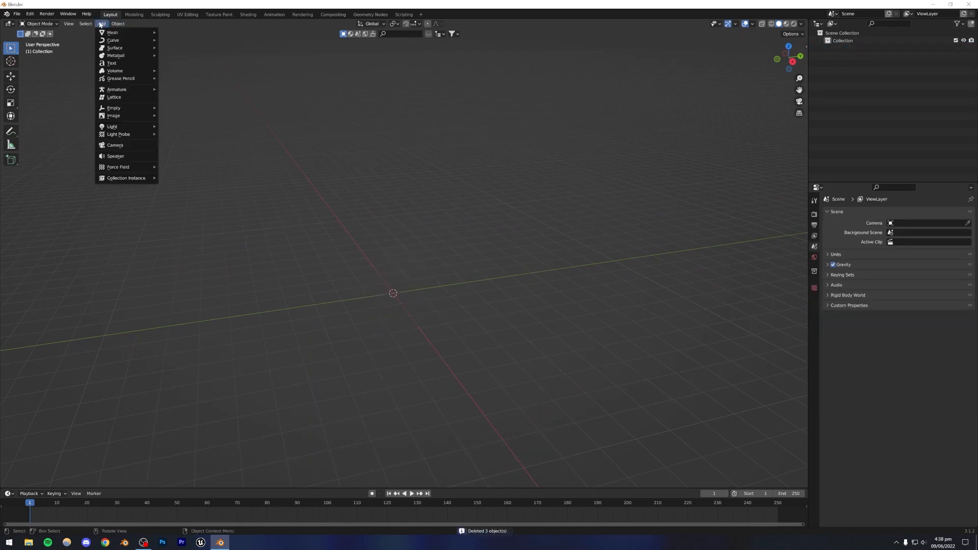
mouse_move(122, 33)
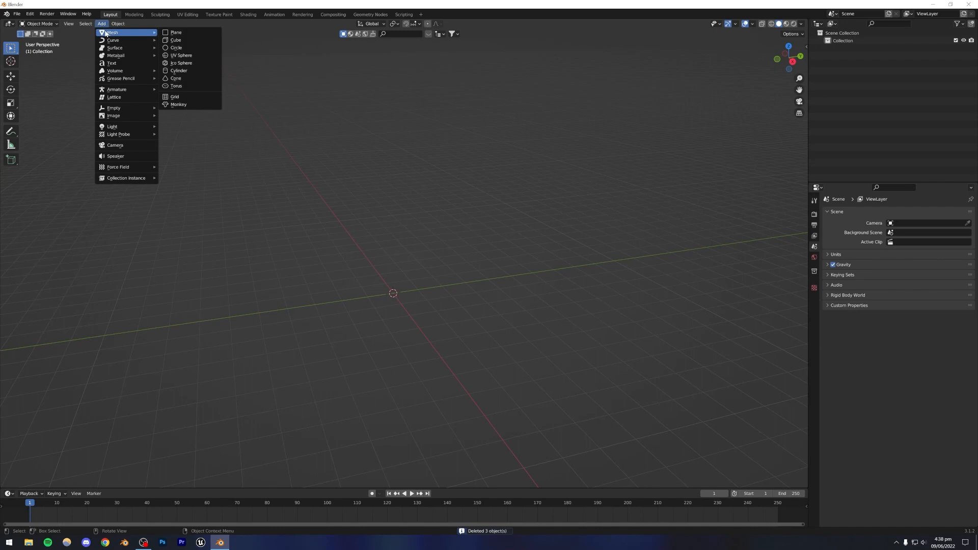
click(186, 55)
Step: Set the new UV sphere's segments to 100 and its rings to 100
scroll(404, 350, up, 8)
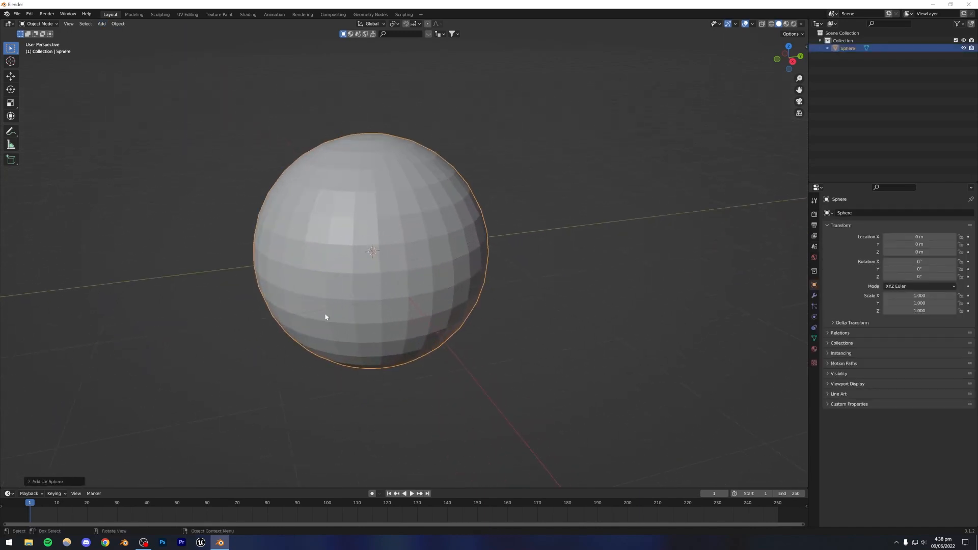
scroll(347, 267, up, 3)
middle_drag(345, 270, 278, 327)
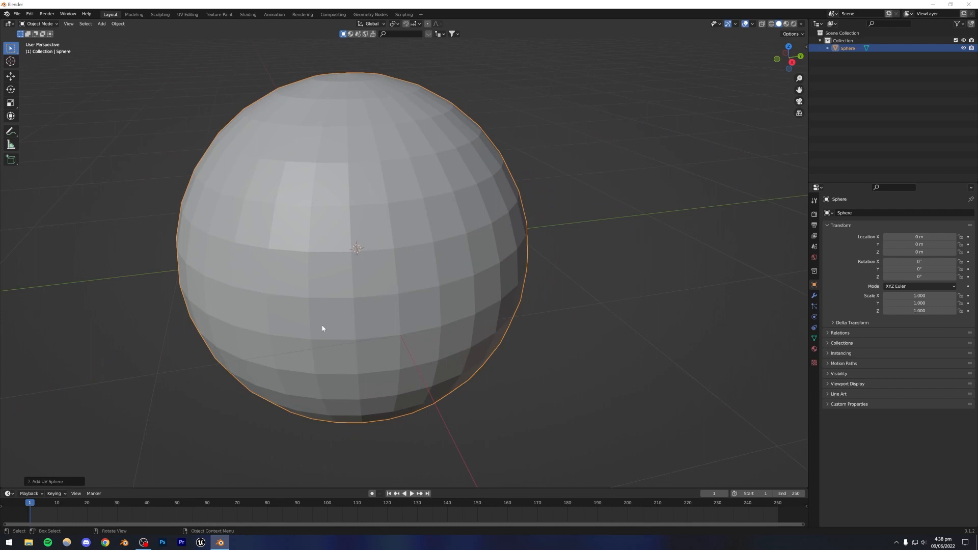
click(29, 481)
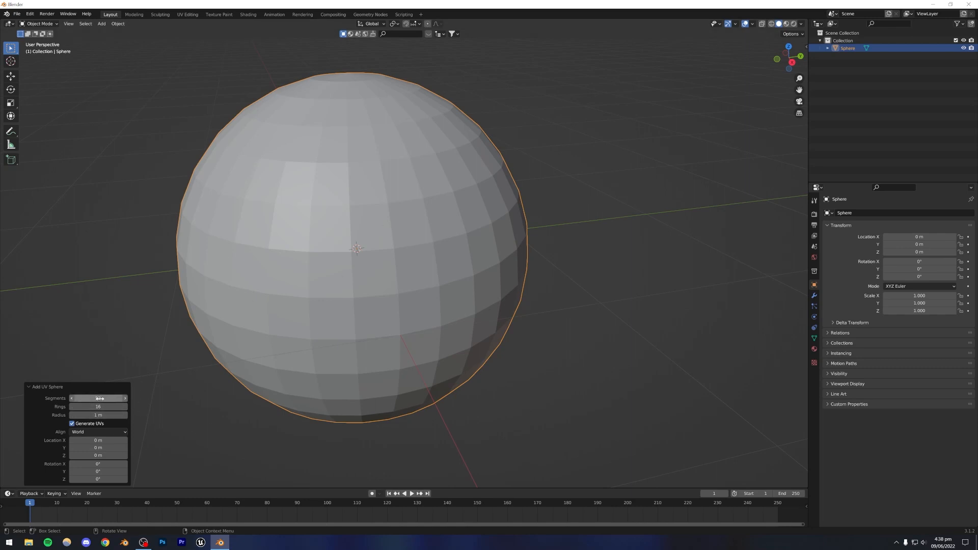
drag(100, 398, 107, 397)
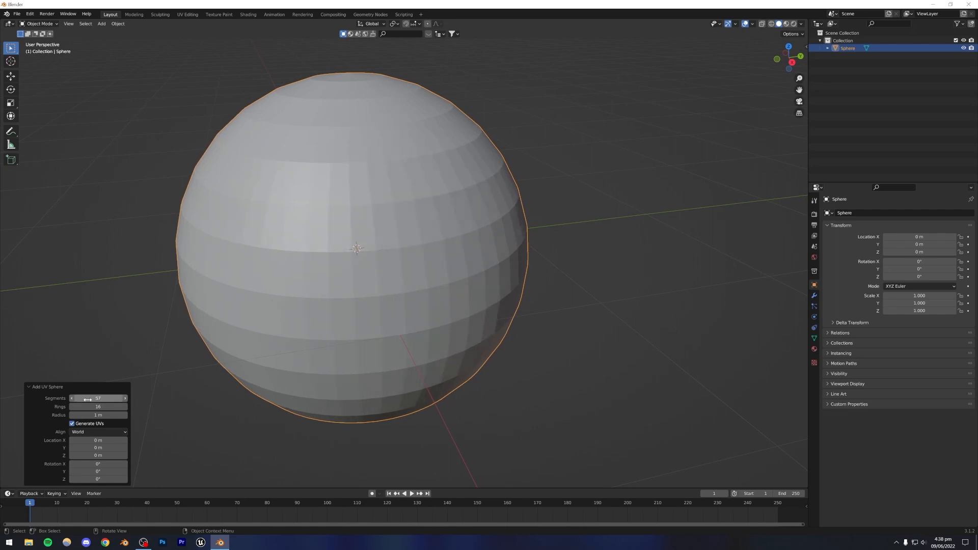
click(97, 399)
text(75)
key(Return)
mouse_move(100, 398)
mouse_down()
mouse_move(110, 395)
mouse_move(108, 407)
mouse_up()
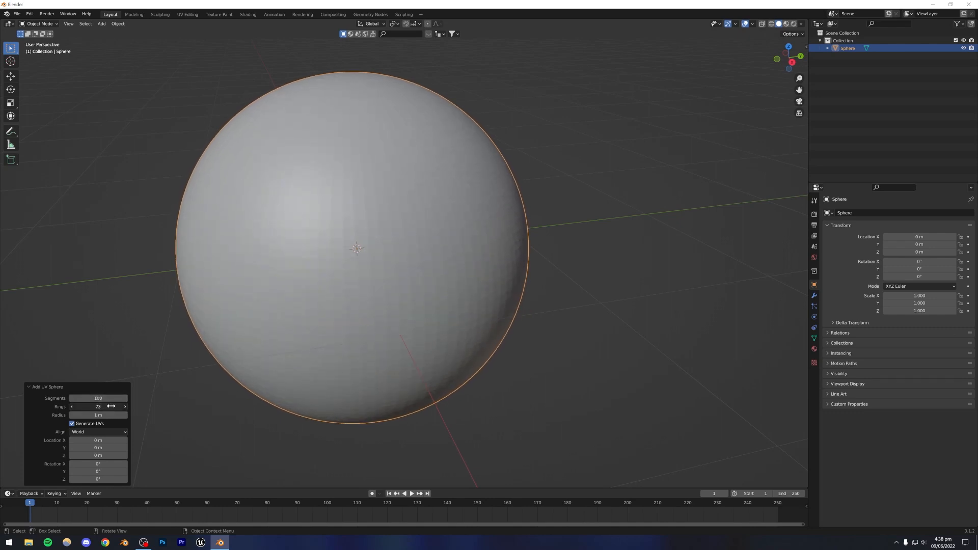
click(111, 406)
text(100)
key(Return)
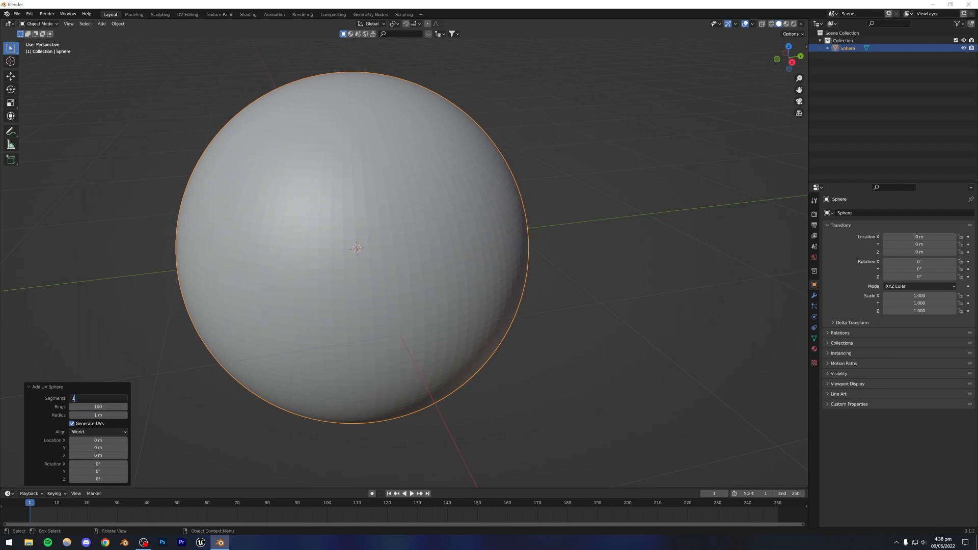
key(Return)
scroll(286, 296, down, 6)
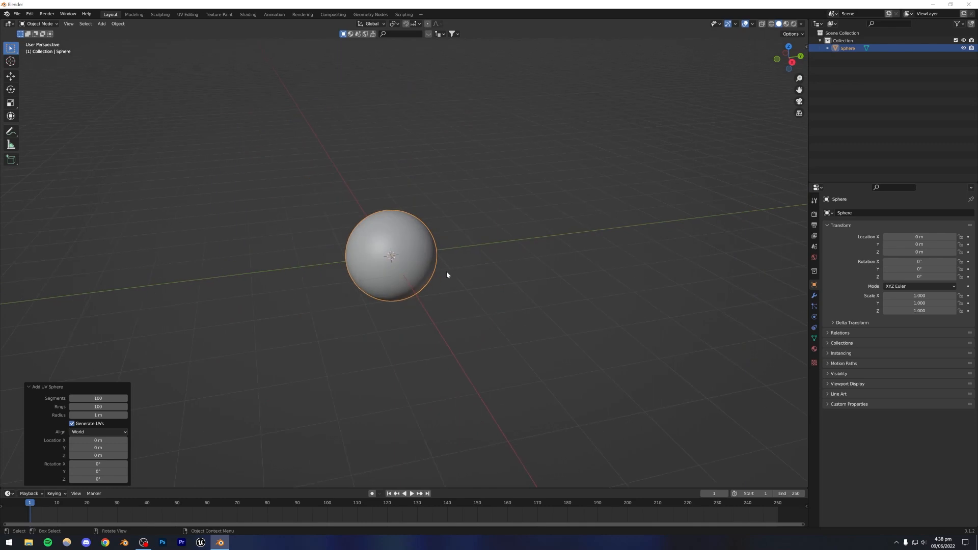
Step: Apply smooth shading to the sphere and inspect its surface up close
click(446, 271)
scroll(416, 268, up, 10)
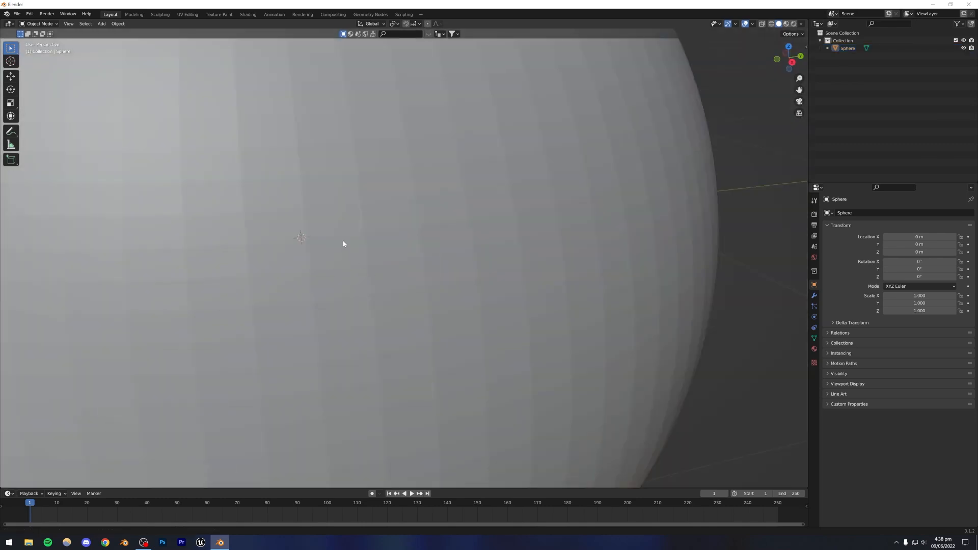
scroll(326, 278, down, 8)
scroll(396, 288, up, 8)
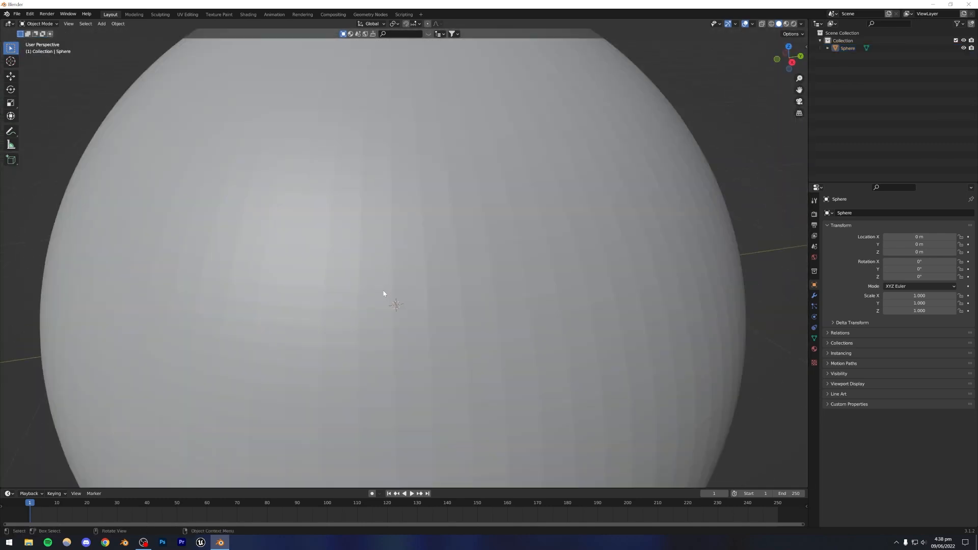
scroll(290, 291, down, 8)
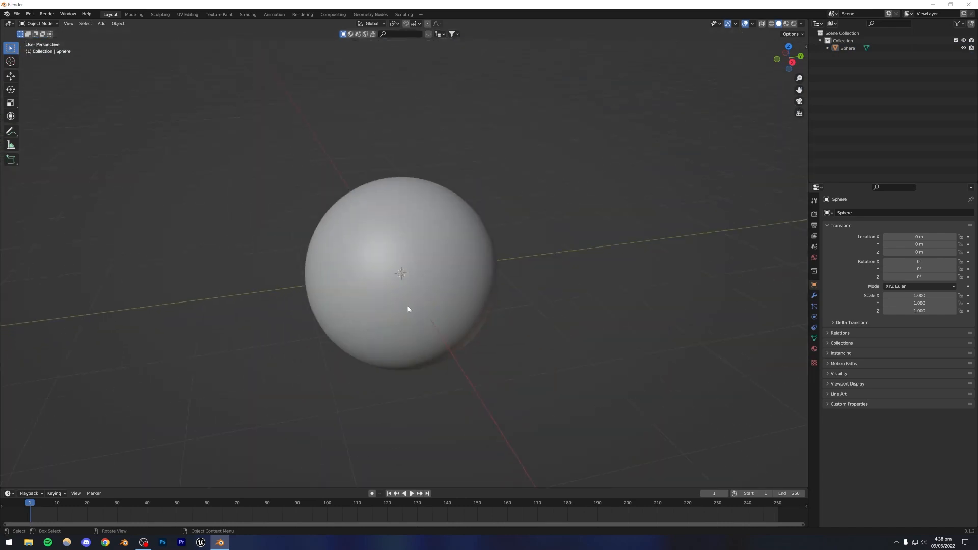
click(388, 271)
right_click(381, 261)
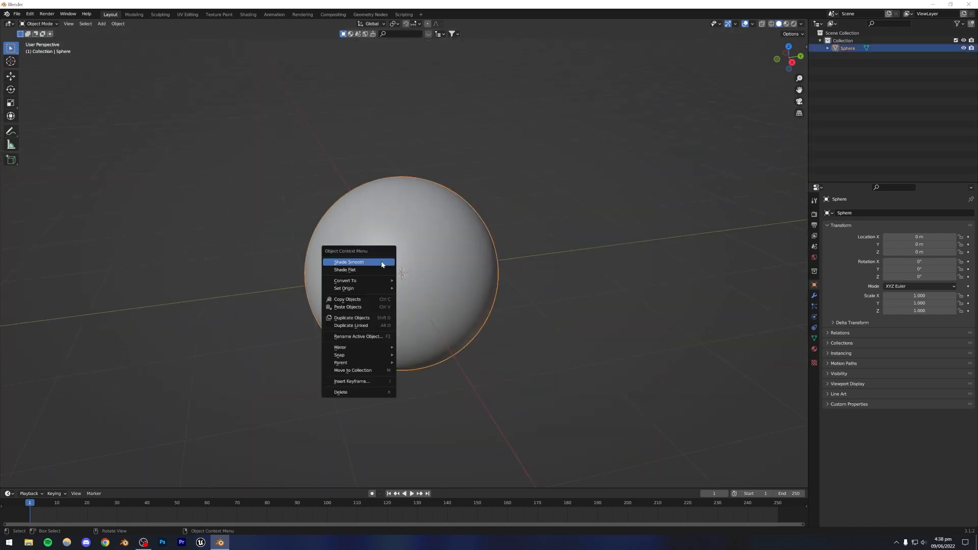
click(366, 265)
click(558, 270)
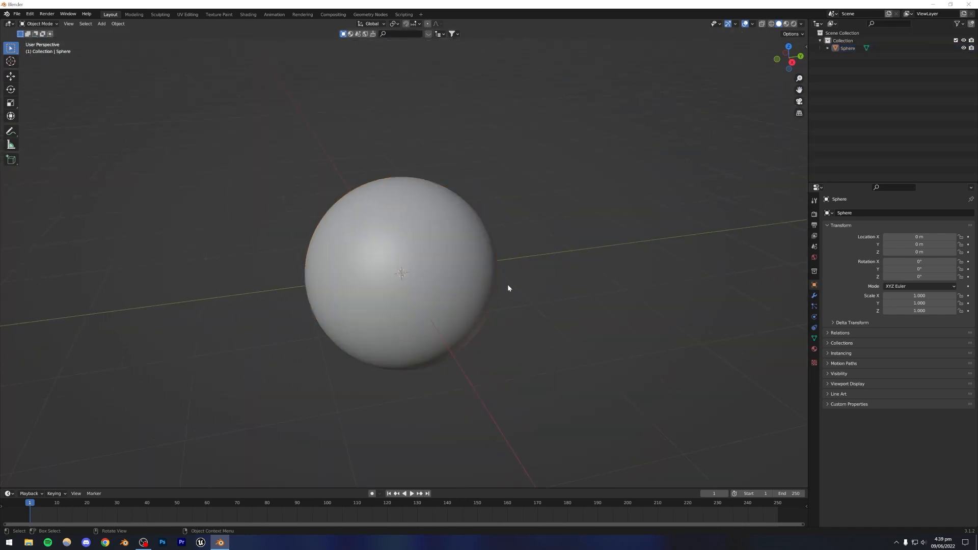
scroll(433, 296, up, 10)
scroll(426, 298, down, 9)
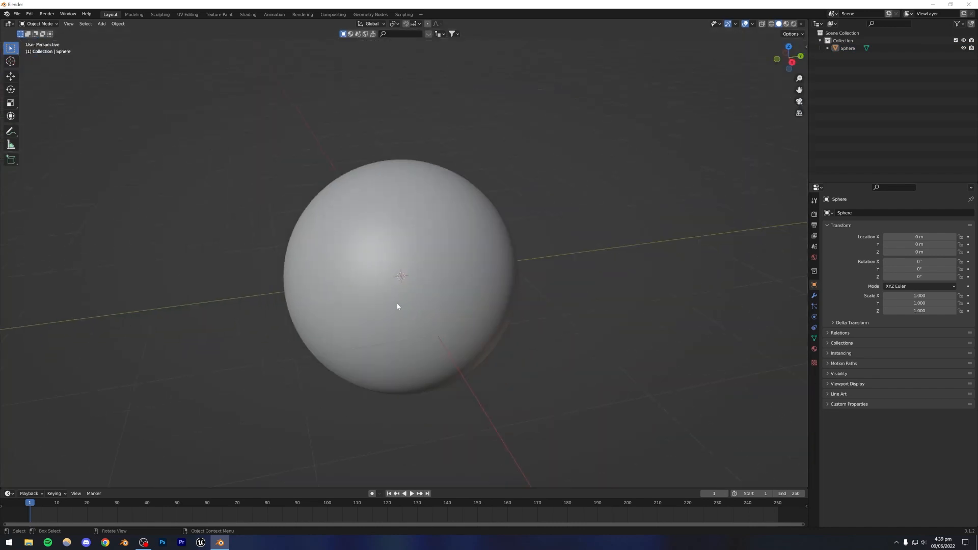
Step: Add an area light and move it horizontally beside the sphere to about X 2.16 m, Y 1.47 m
middle_drag(396, 303, 366, 254)
scroll(402, 303, down, 4)
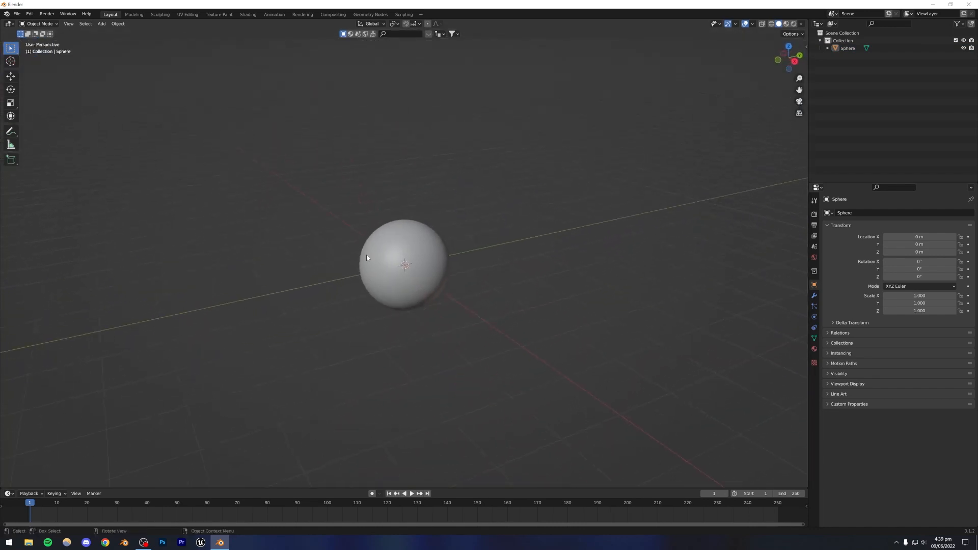
click(102, 23)
mouse_move(127, 127)
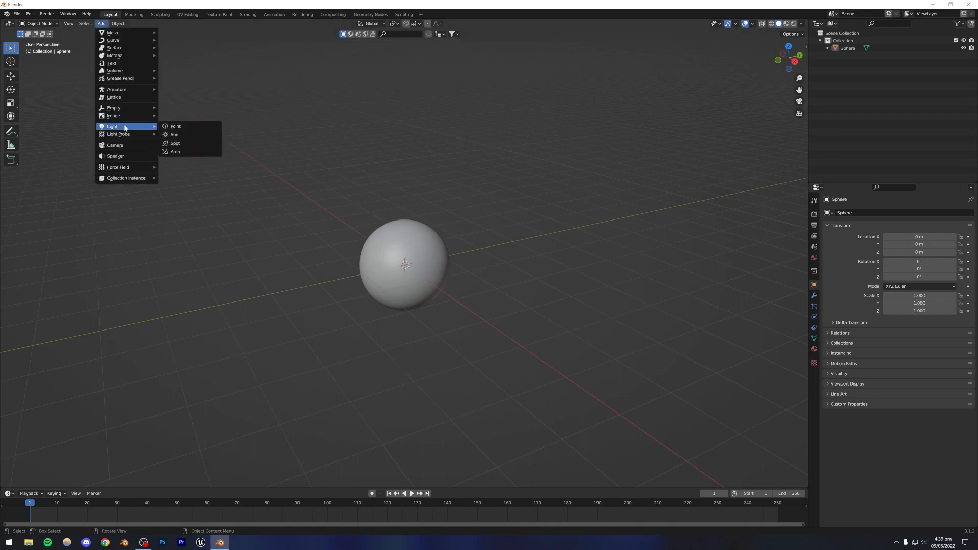
click(183, 154)
middle_drag(408, 279, 408, 286)
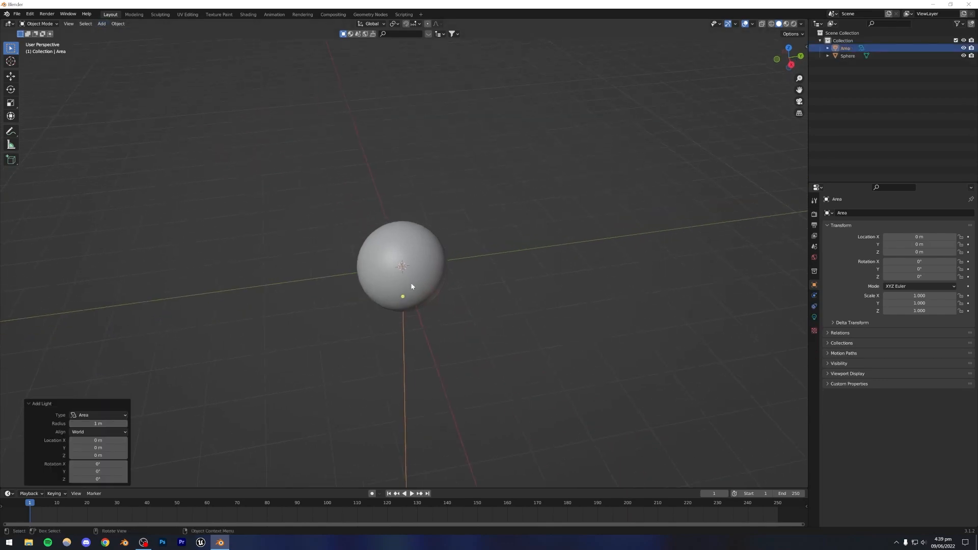
key(g)
key(shift+z)
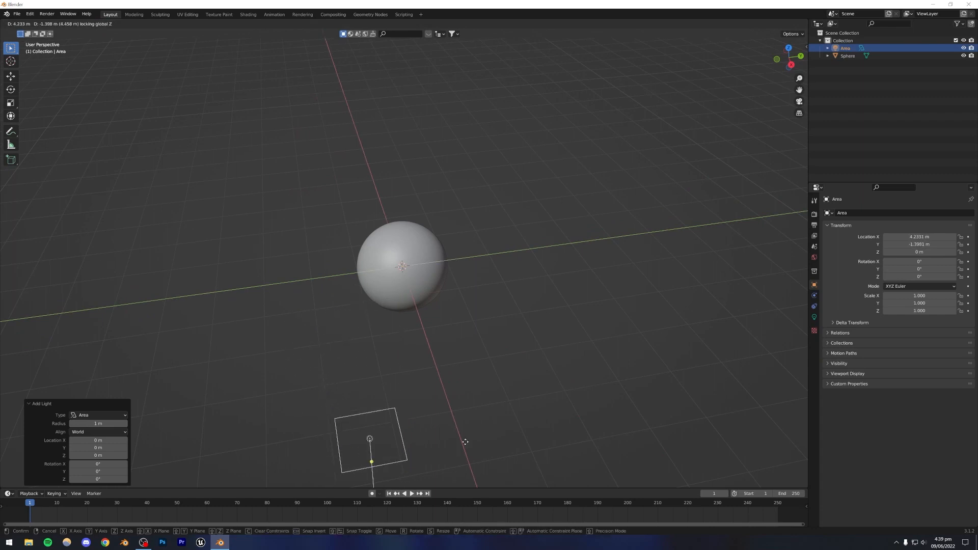
click(554, 318)
Step: Scale the area light up by about 3.56 and raise it vertically to about Z 1.86 m
key(s)
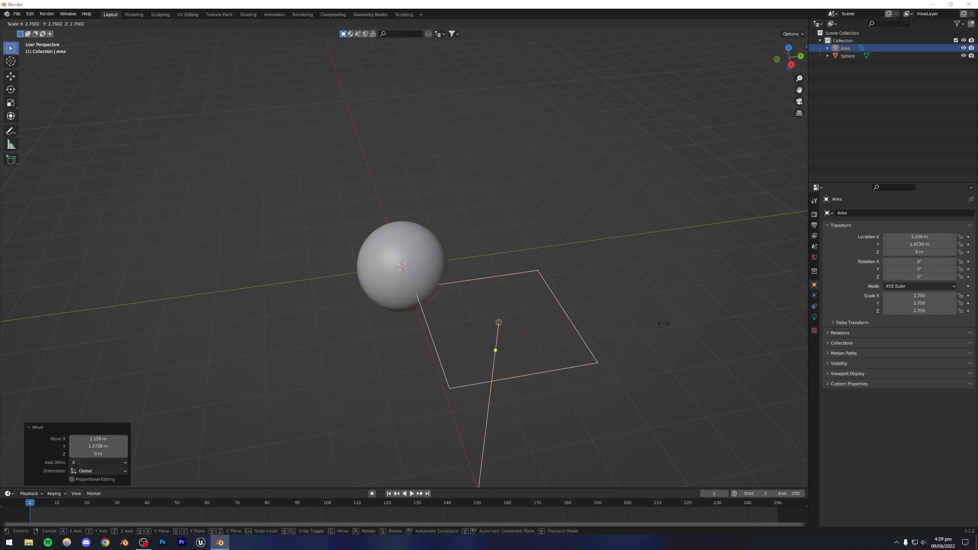
click(696, 321)
middle_drag(617, 321, 483, 288)
key(g)
key(z)
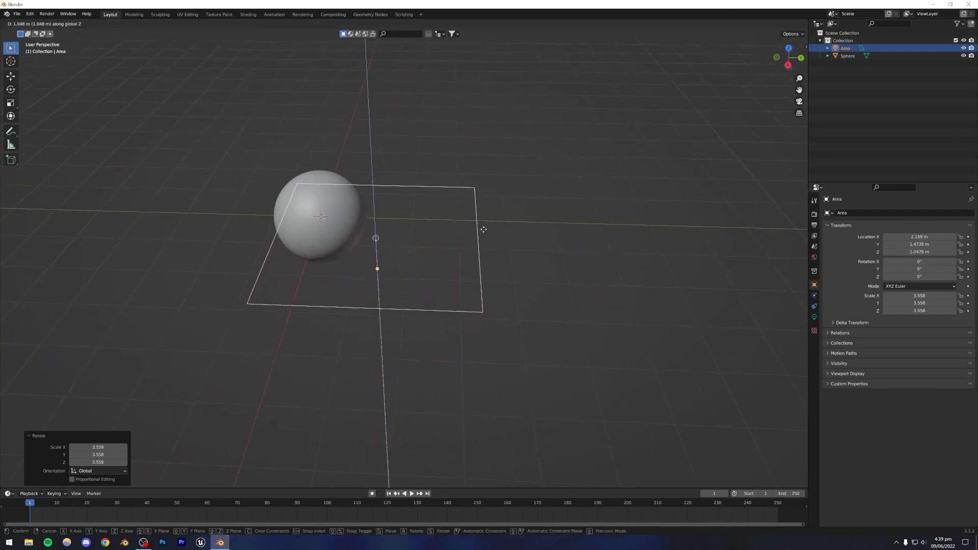
click(481, 202)
Step: Move the area light farther from the sphere in top view, to about X 2.96 m, Y 2.62 m
middle_drag(402, 216, 401, 258)
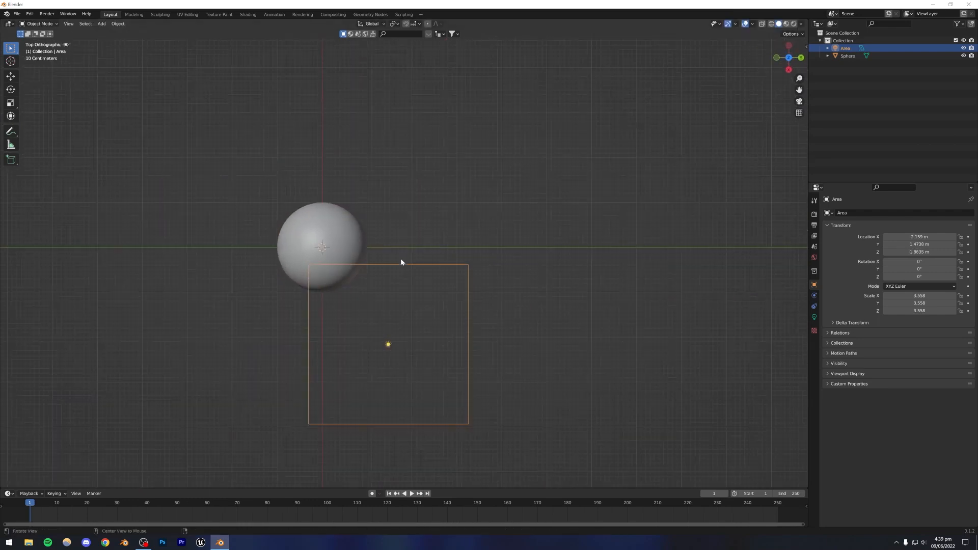
scroll(408, 265, down, 1)
key(g)
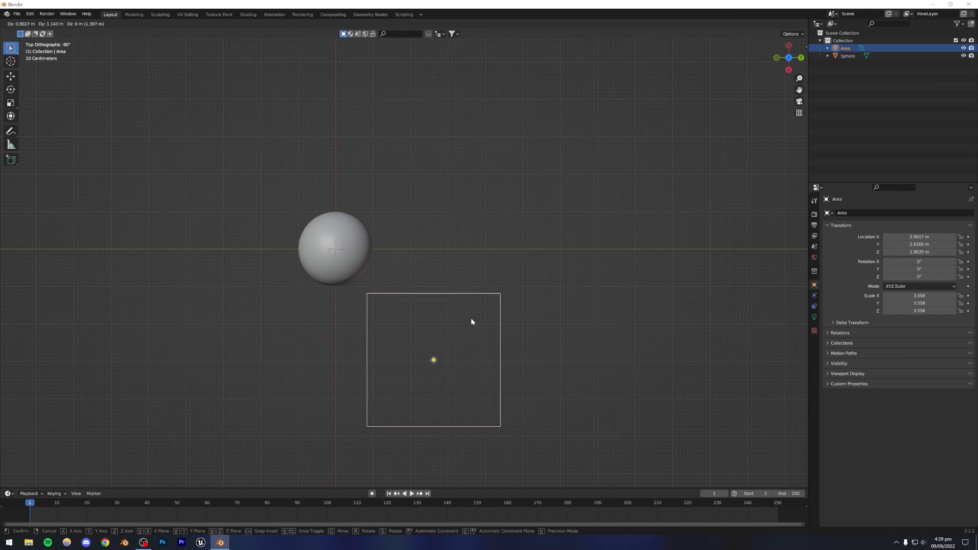
click(471, 318)
Step: Rotate the area light to aim at the sphere, at about -69° X, 38° Y and -30° Z
middle_drag(470, 317, 478, 257)
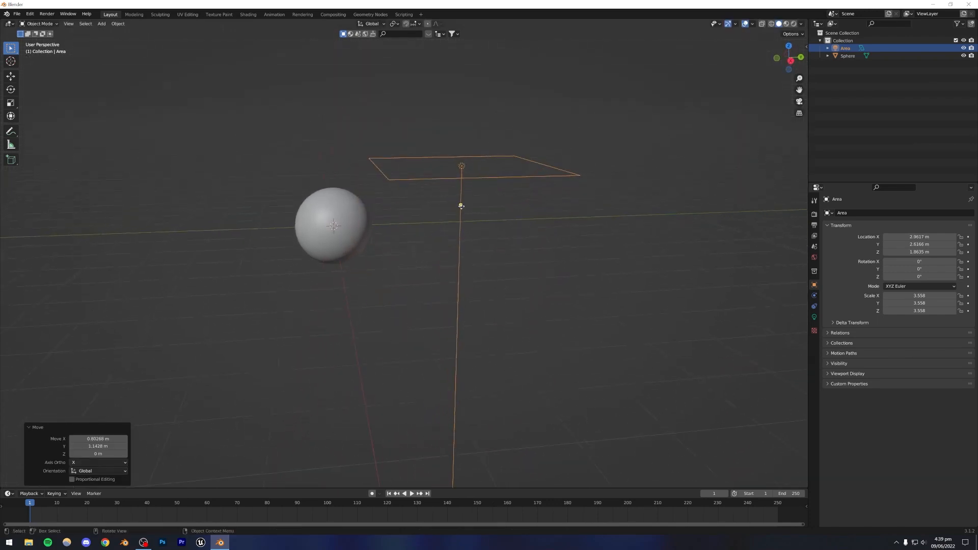
key(r)
click(365, 227)
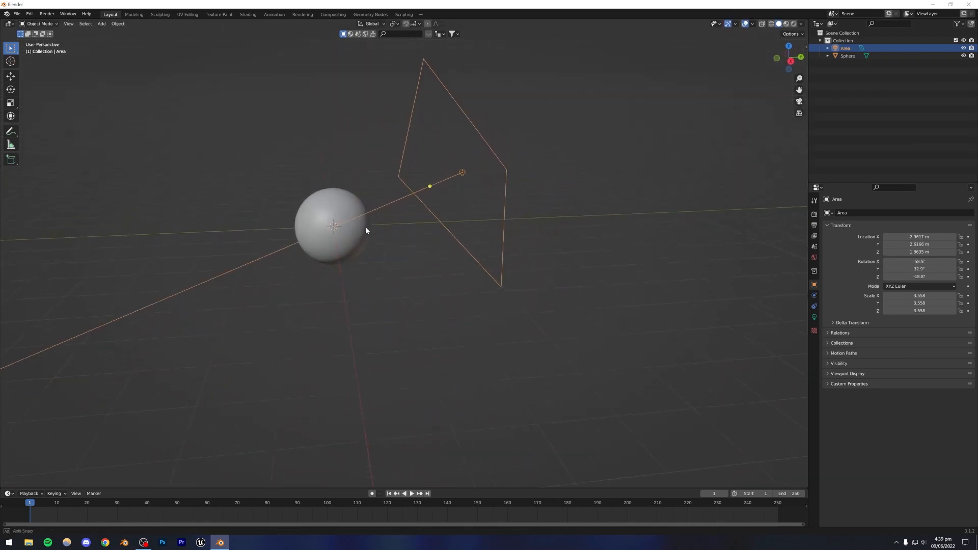
middle_drag(365, 227, 368, 271)
drag(438, 296, 335, 247)
middle_drag(386, 273, 418, 297)
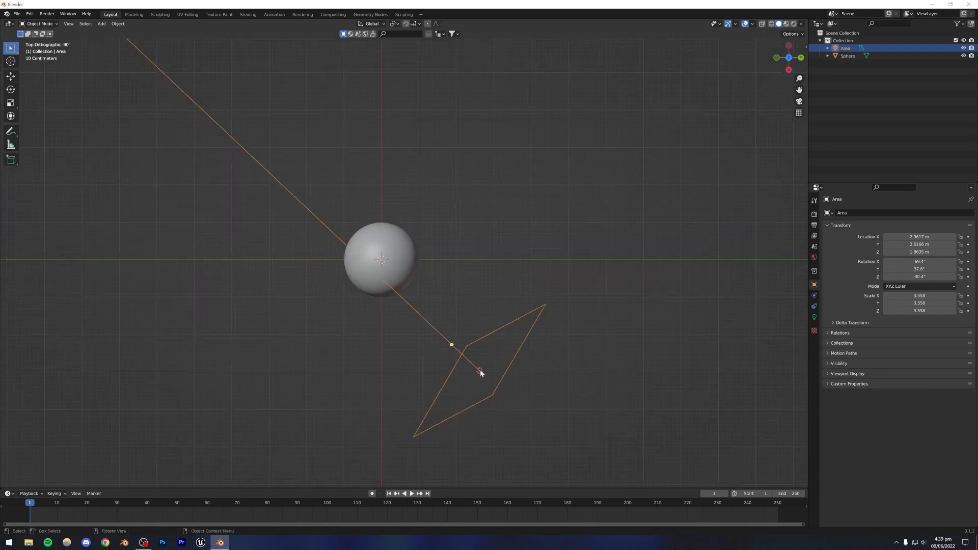
Step: Duplicate the area light to about X 2.88 m, Y -2.30 m and rotate the copy about 86° toward the sphere in top view
key(shift+d)
click(316, 364)
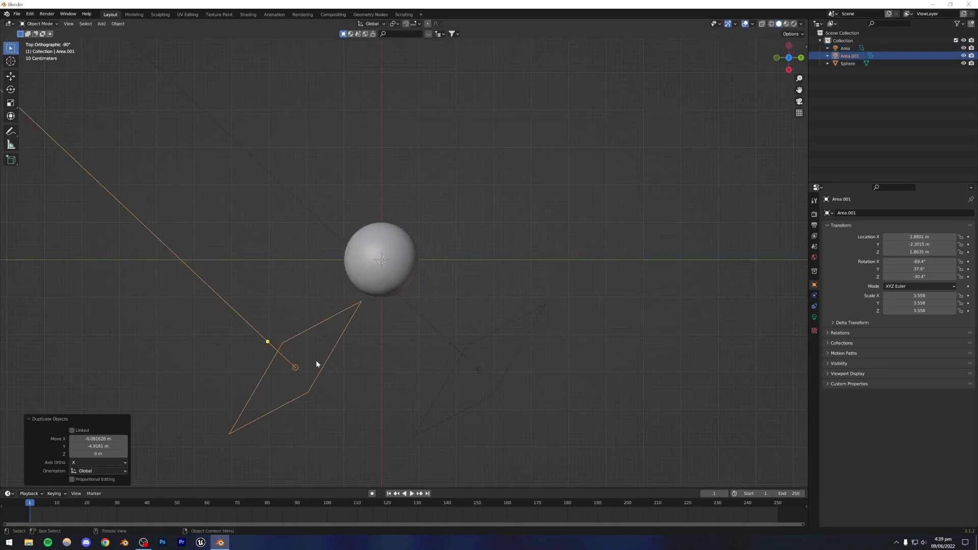
key(r)
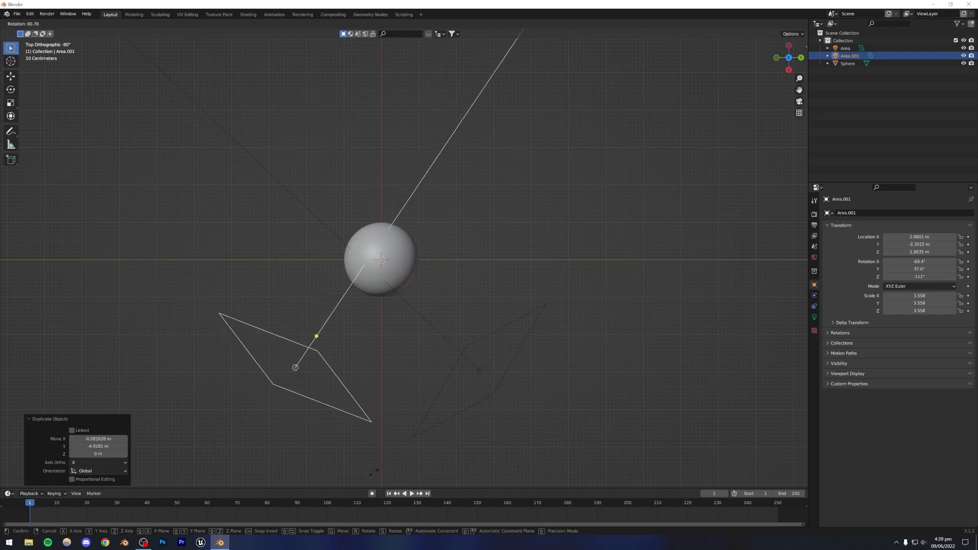
click(361, 474)
Step: Rotate the duplicated light about -34° in a perspective view and lower it about 2.76 m along Z
middle_drag(390, 433, 396, 330)
key(r)
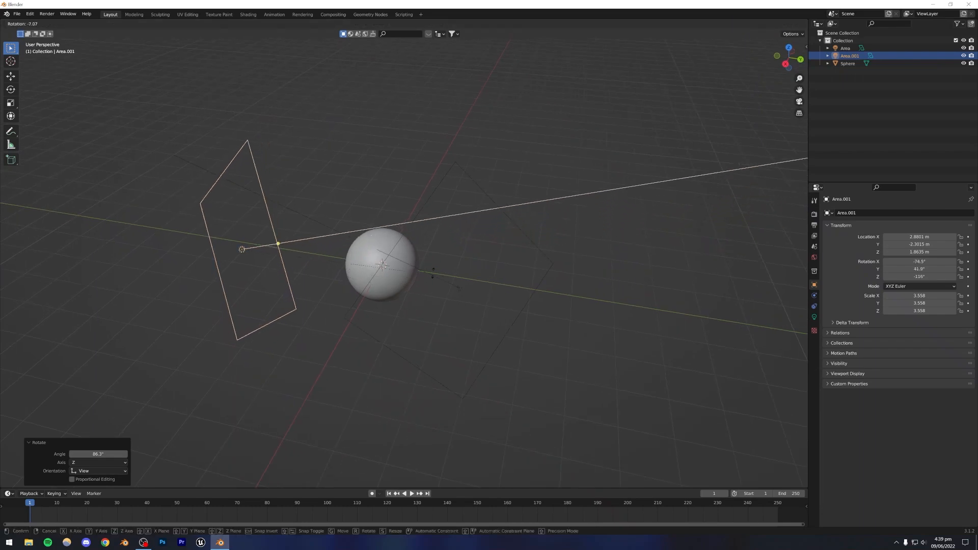
click(407, 229)
middle_drag(407, 229, 392, 243)
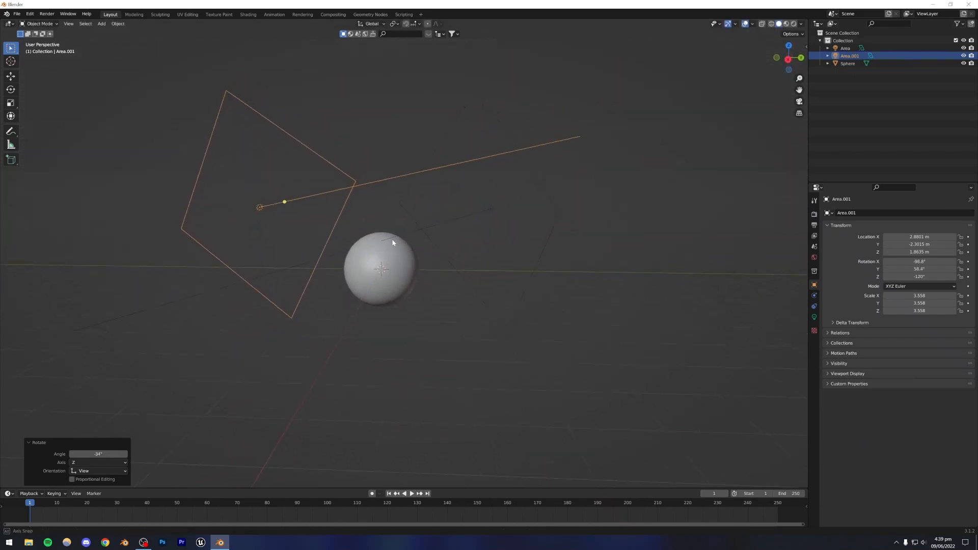
key(g)
key(z)
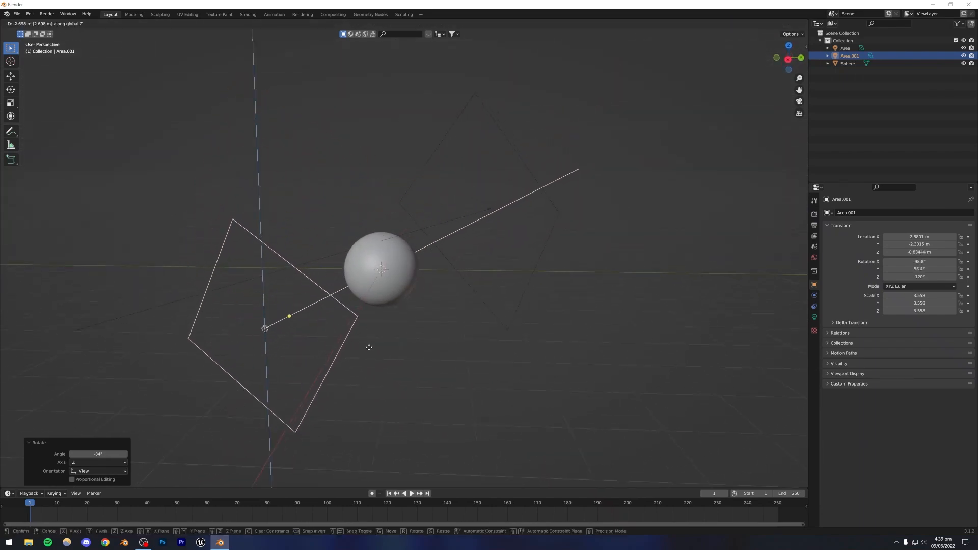
click(369, 348)
Step: Aim the duplicated light at the sphere from below, at about -119° X, 47° Y and -160° Z
middle_drag(378, 306, 409, 328)
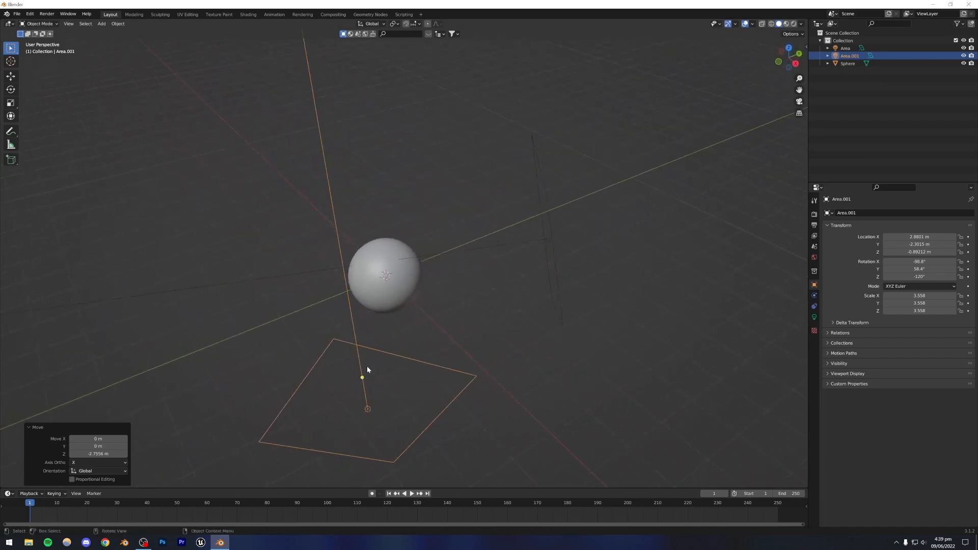
drag(363, 377, 382, 283)
middle_drag(425, 328, 383, 292)
drag(289, 304, 371, 274)
middle_drag(371, 273, 391, 295)
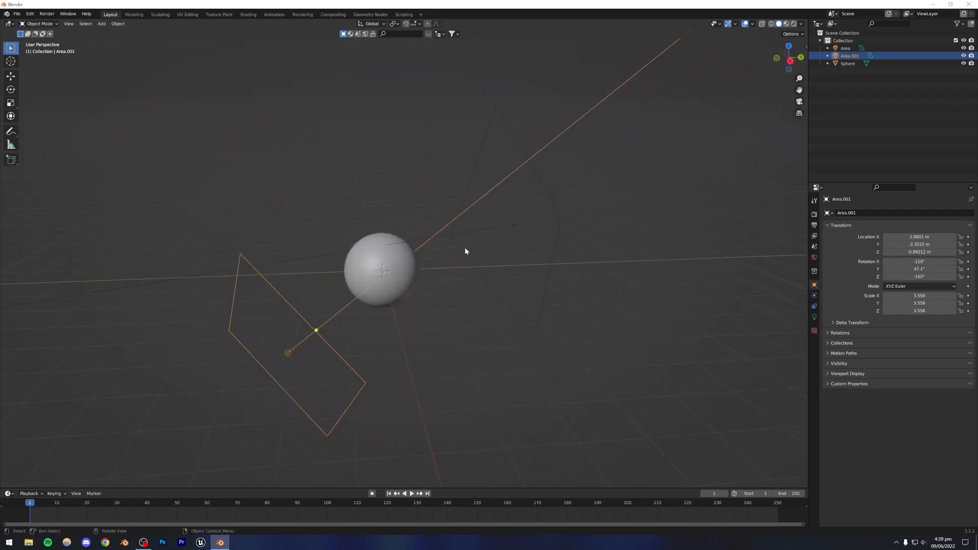
click(515, 223)
key(ctrl+s)
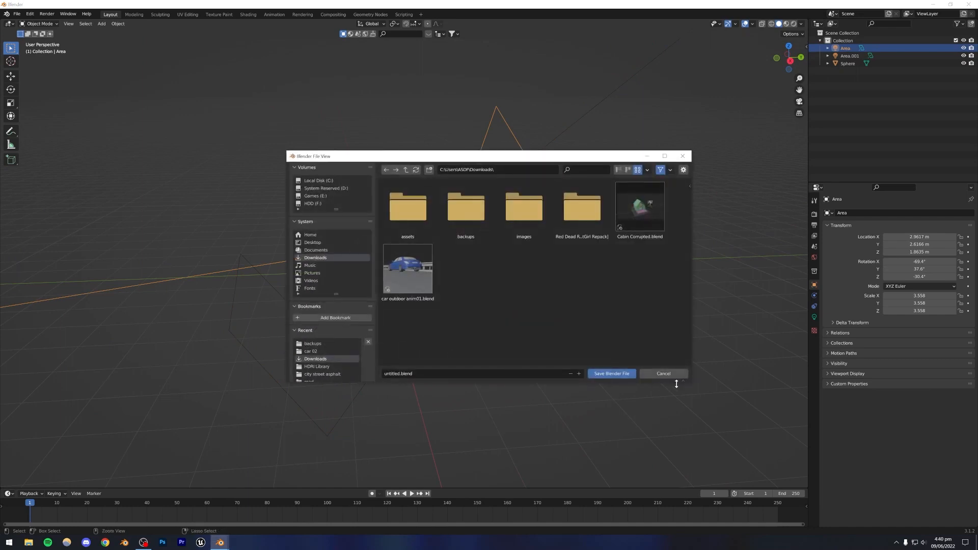
click(651, 374)
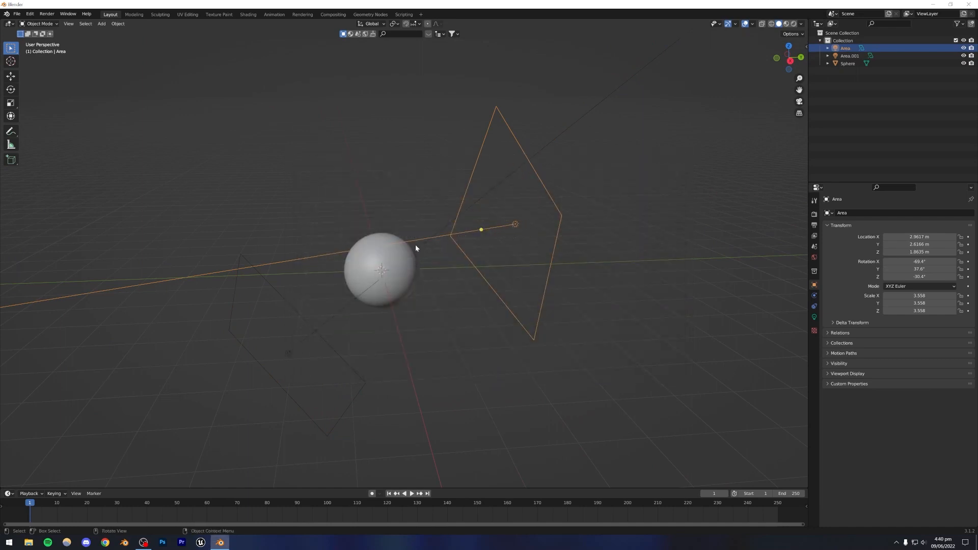
Step: Select the upper area light and switch the viewport to rendered shading
scroll(376, 283, up, 2)
scroll(377, 283, down, 1)
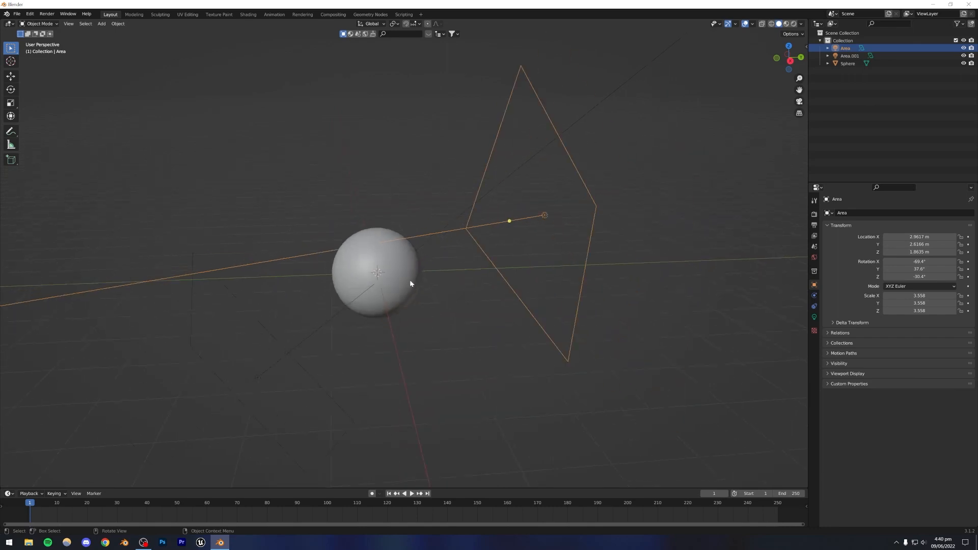
click(557, 218)
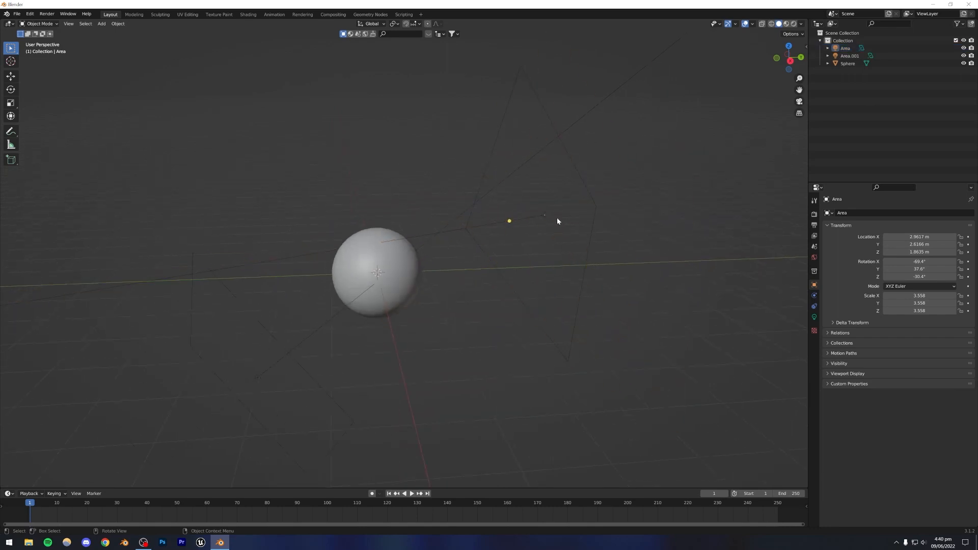
click(542, 216)
click(794, 24)
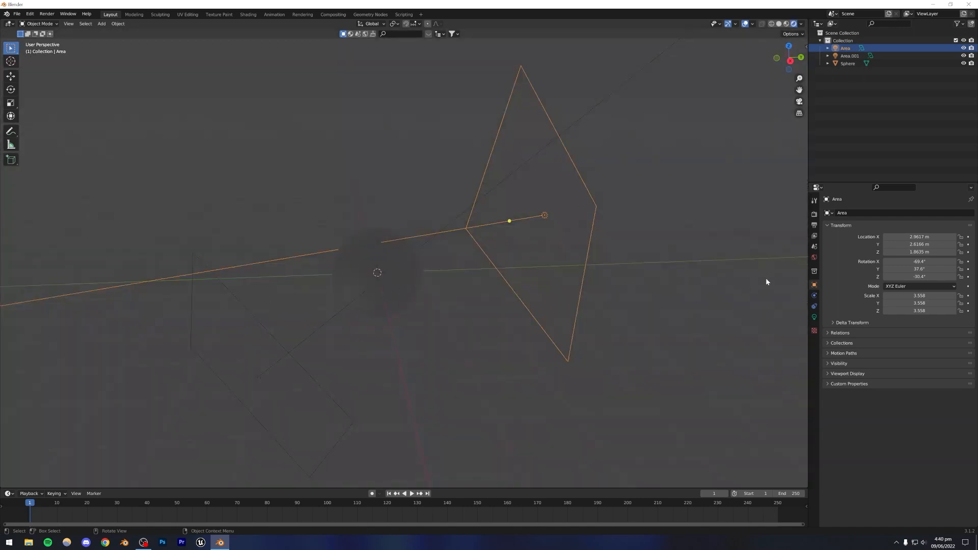
Step: Set the render engine to Cycles and the render device to GPU Compute
click(814, 214)
click(898, 213)
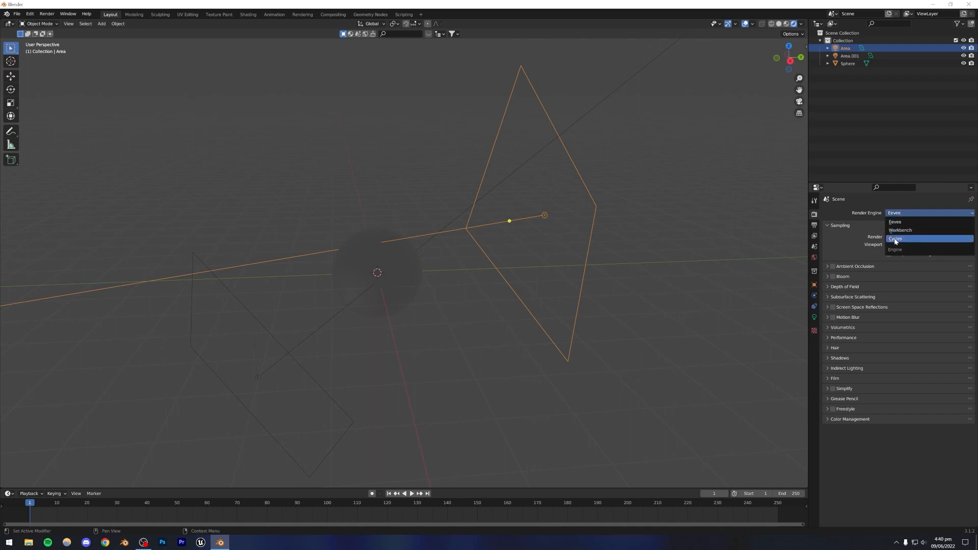
click(896, 239)
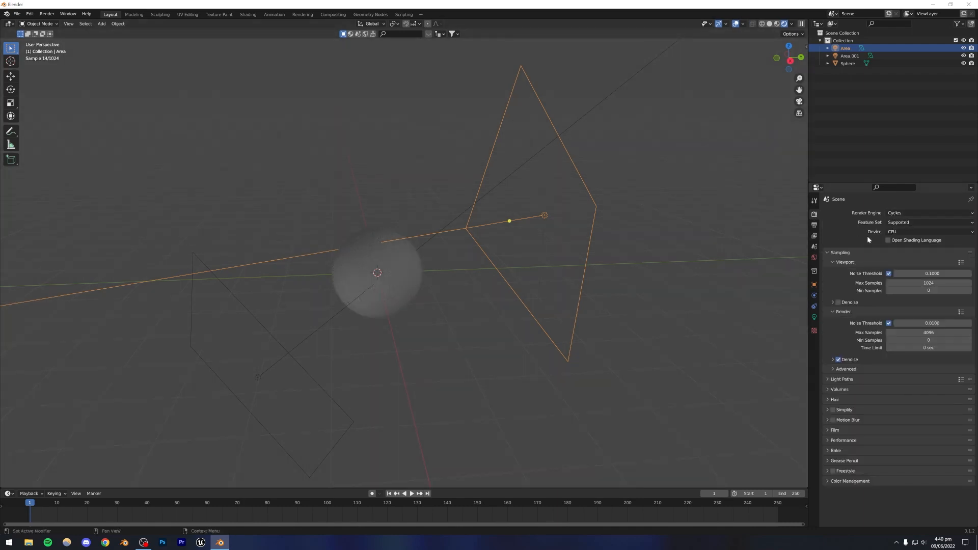
click(895, 231)
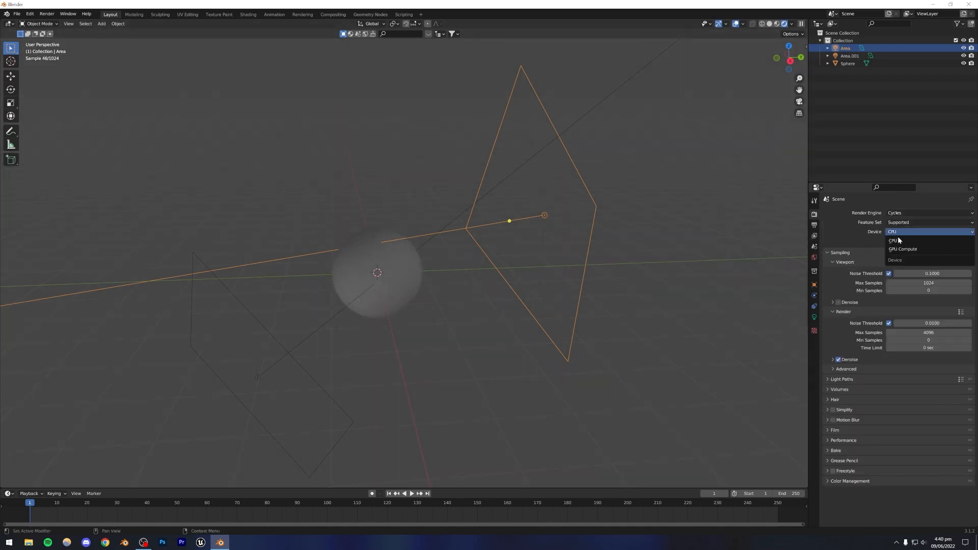
click(902, 249)
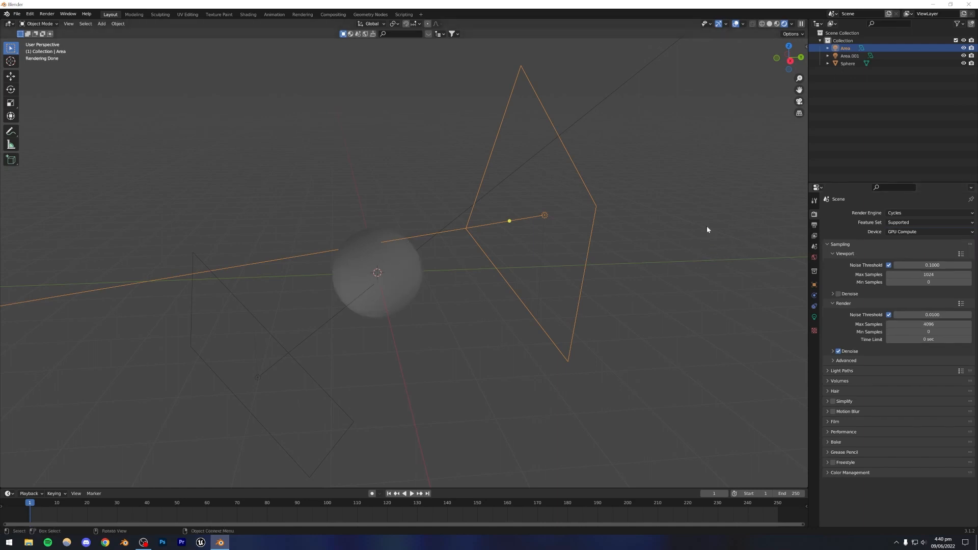
Step: Set the world background color to black, with a color value of 0
click(381, 200)
scroll(384, 271, up, 3)
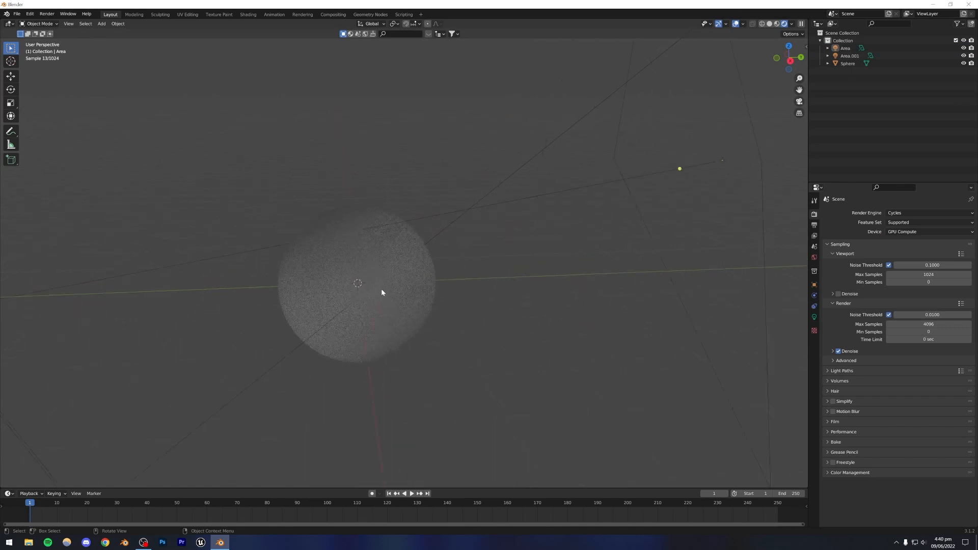
middle_drag(380, 288, 402, 273)
click(711, 75)
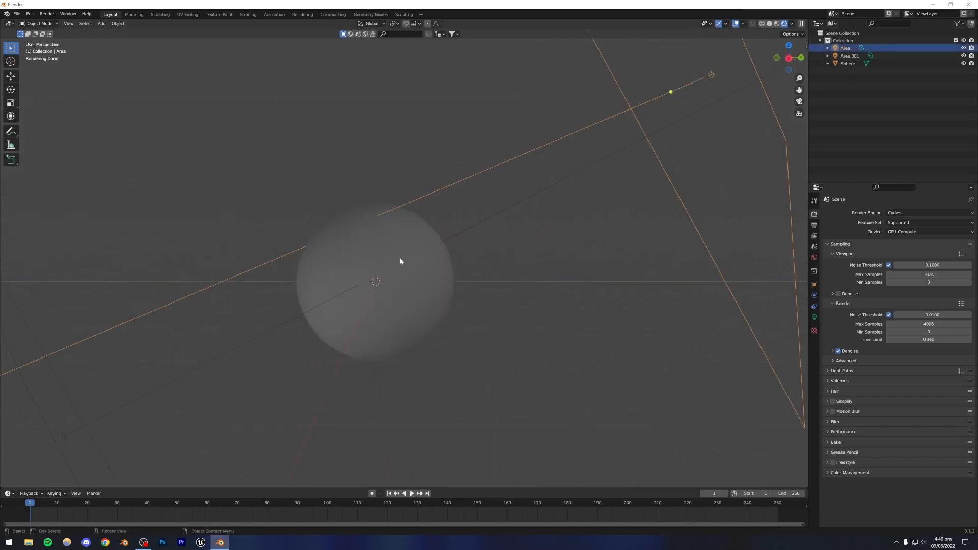
click(814, 258)
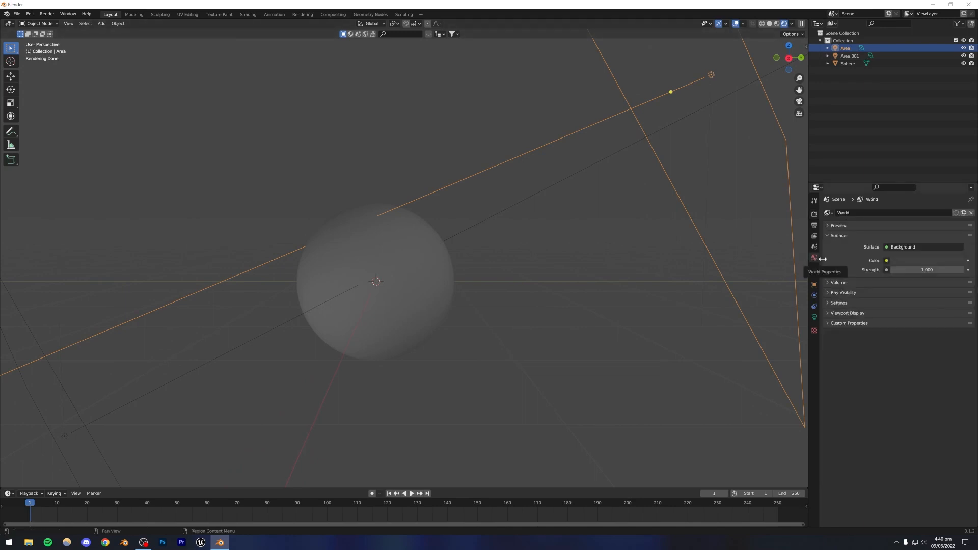
click(915, 260)
drag(956, 192, 957, 205)
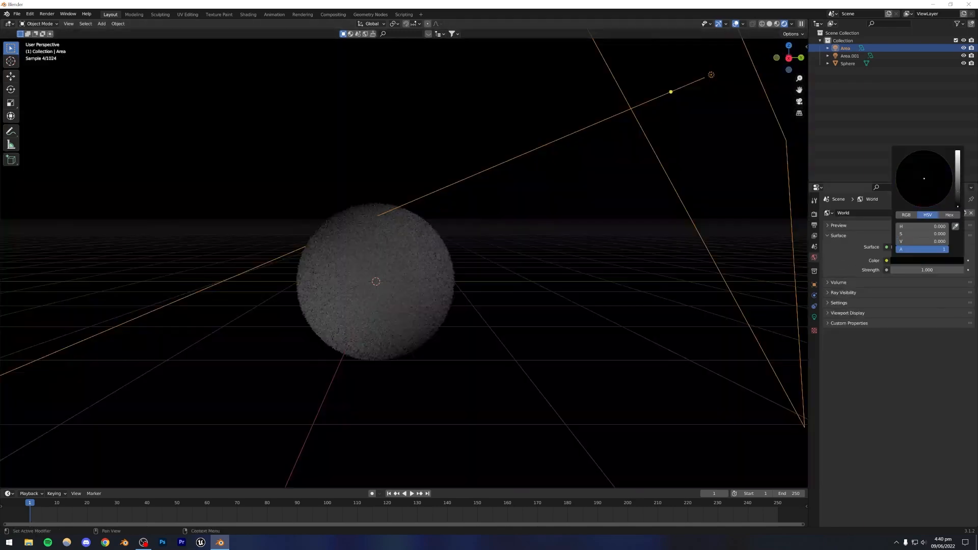
scroll(415, 284, down, 2)
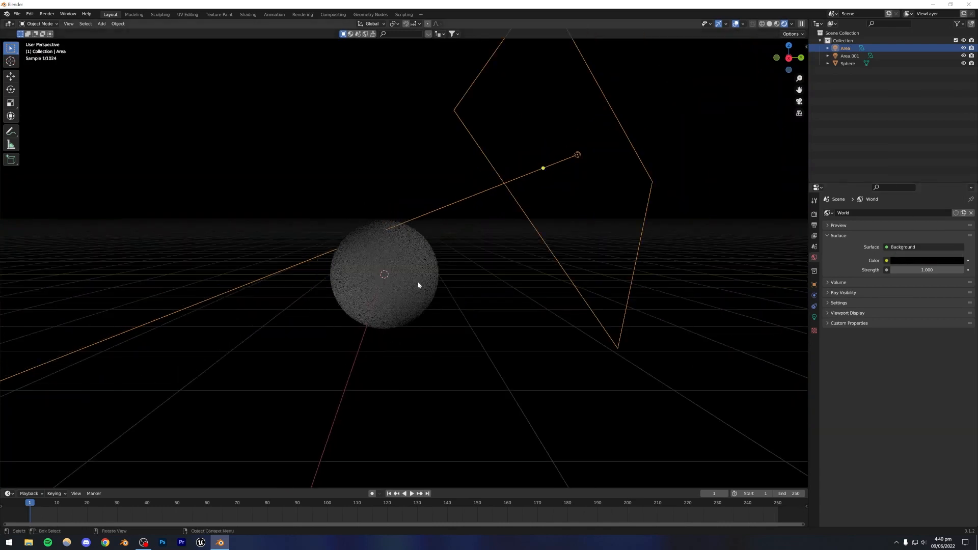
Step: Set the power of the upper area light to 100 W
click(442, 165)
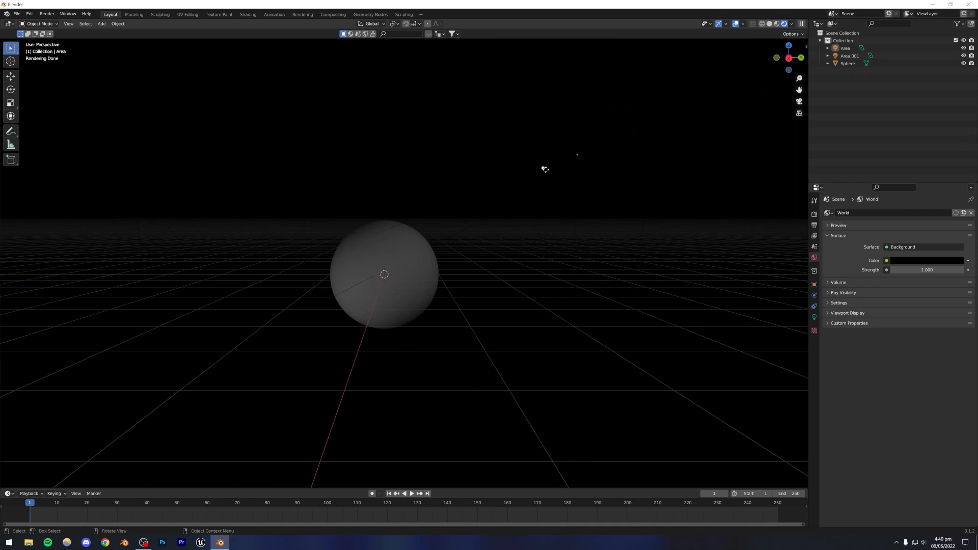
click(579, 153)
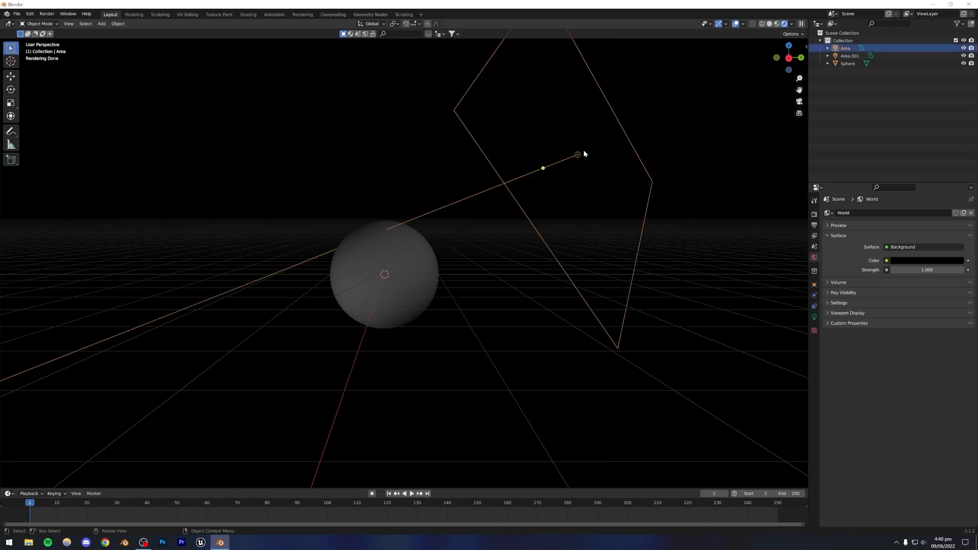
click(899, 269)
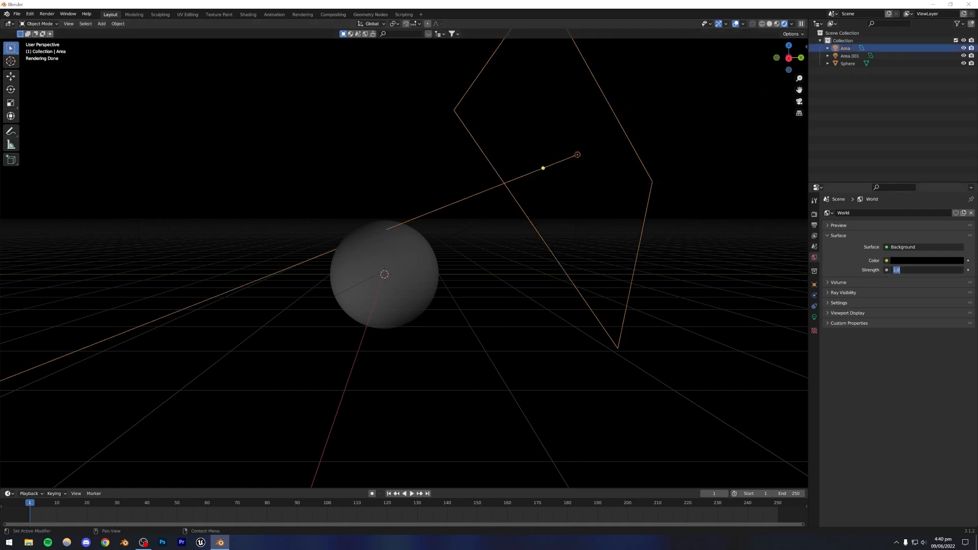
click(814, 317)
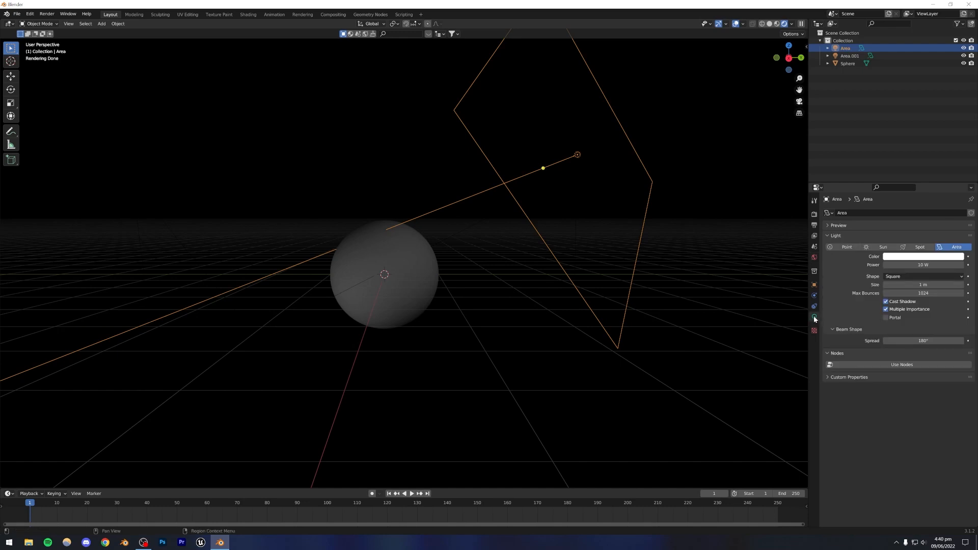
click(912, 265)
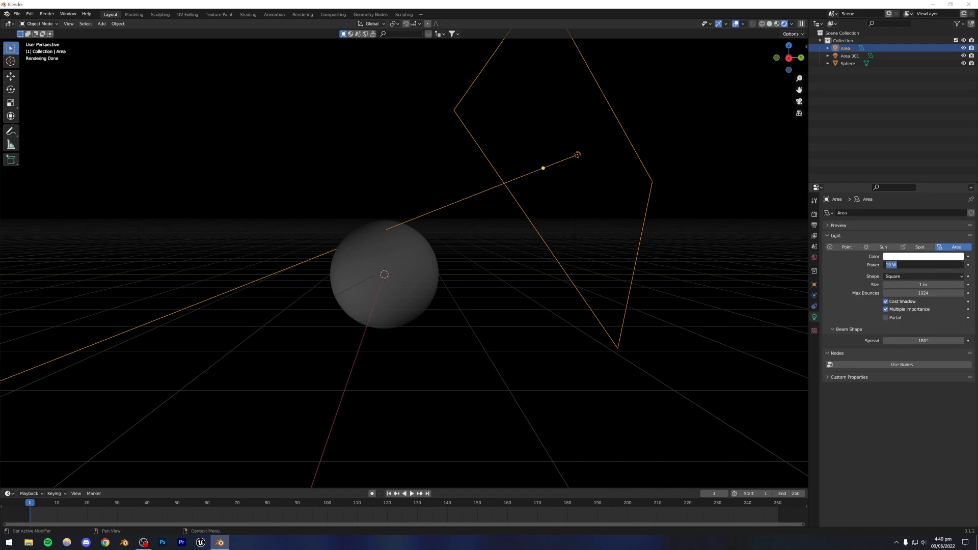
text(100)
key(Return)
Step: Select the duplicated area light below the sphere in solid shading, and return the viewport to rendered shading
click(391, 214)
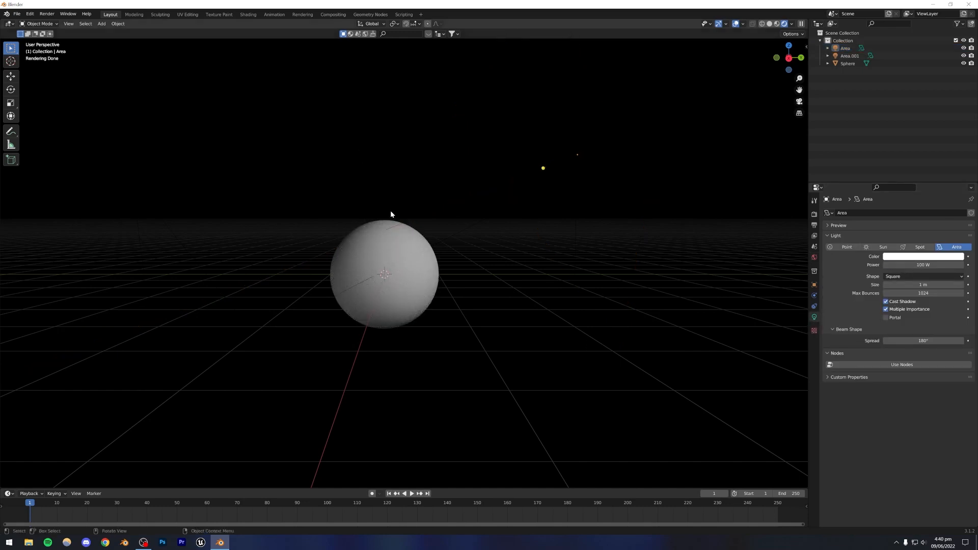
scroll(326, 257, up, 3)
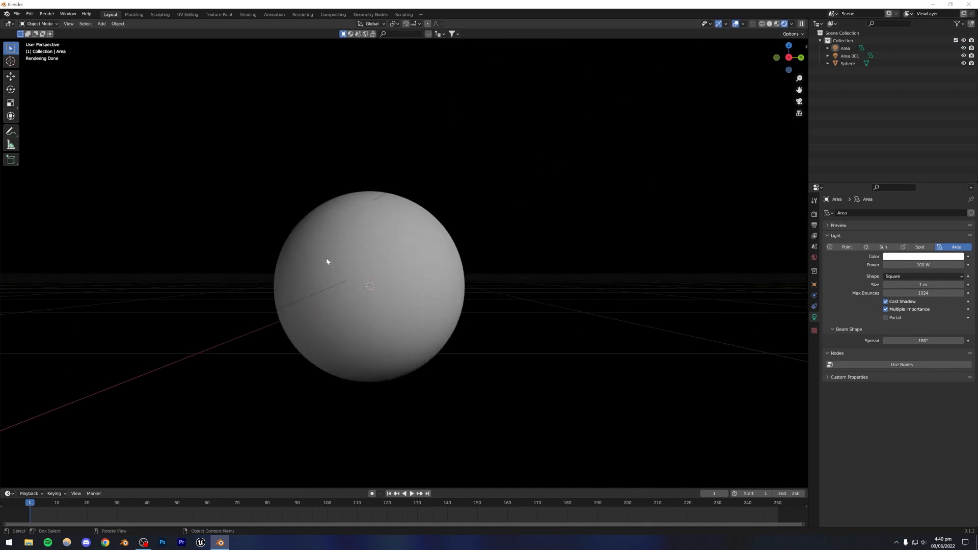
scroll(366, 291, down, 3)
middle_drag(365, 292, 366, 299)
scroll(362, 299, down, 3)
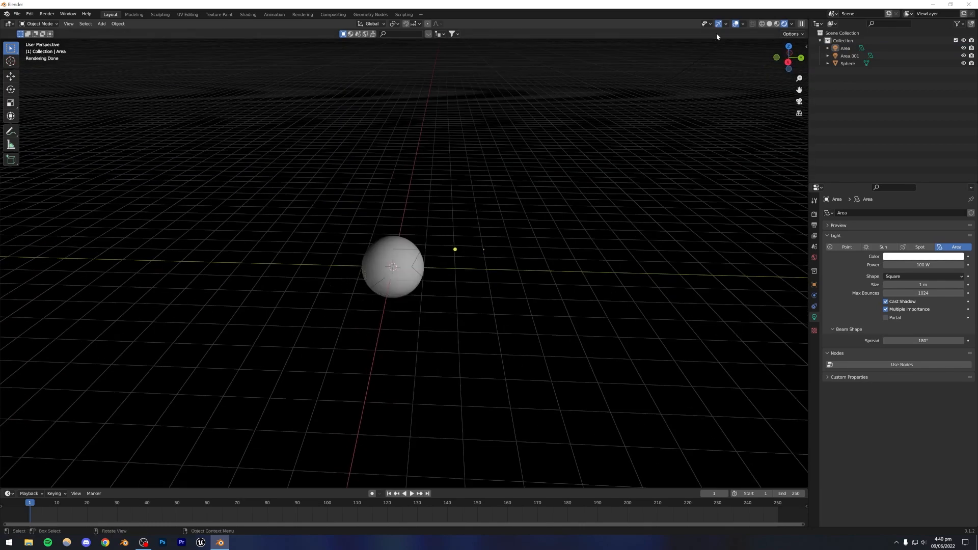
click(770, 24)
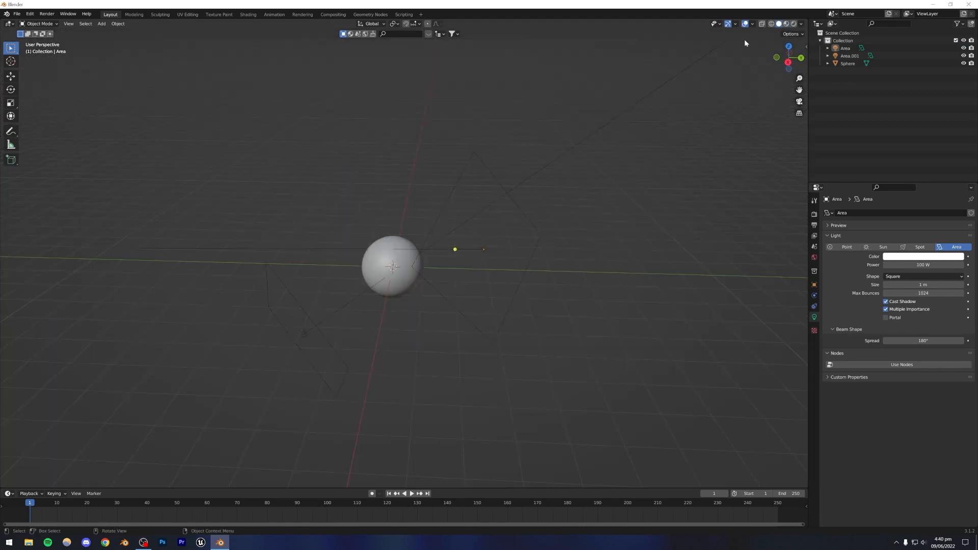
click(304, 334)
click(794, 23)
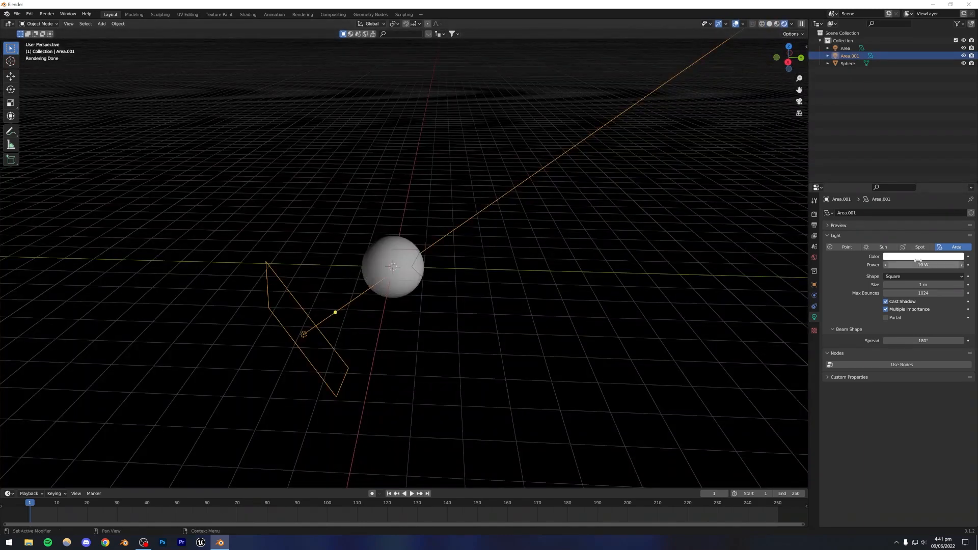
Step: Try a power of 20 W on the duplicated area light and check the sphere's shading up close
click(919, 264)
text(20)
key(Return)
middle_drag(493, 303, 491, 297)
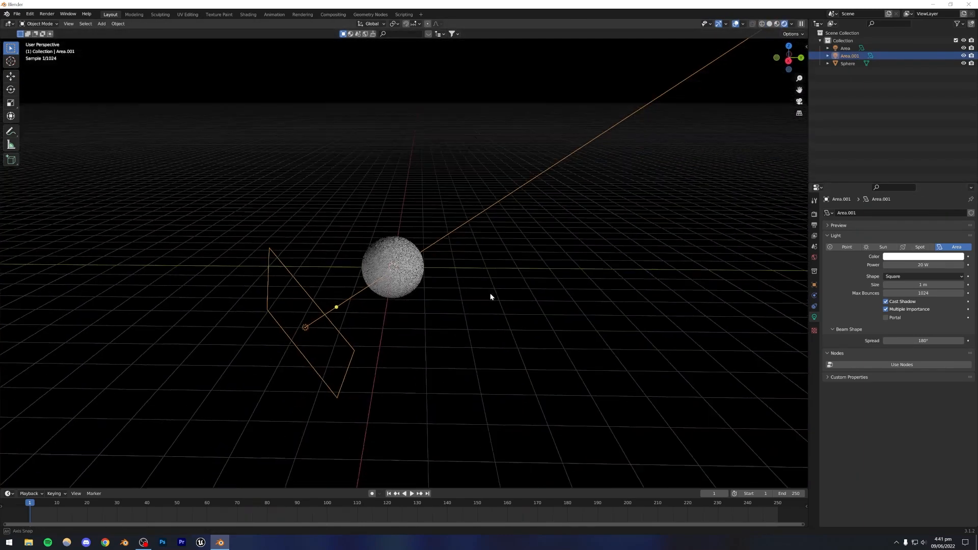
scroll(421, 292, up, 4)
middle_drag(415, 291, 414, 283)
scroll(414, 283, up, 3)
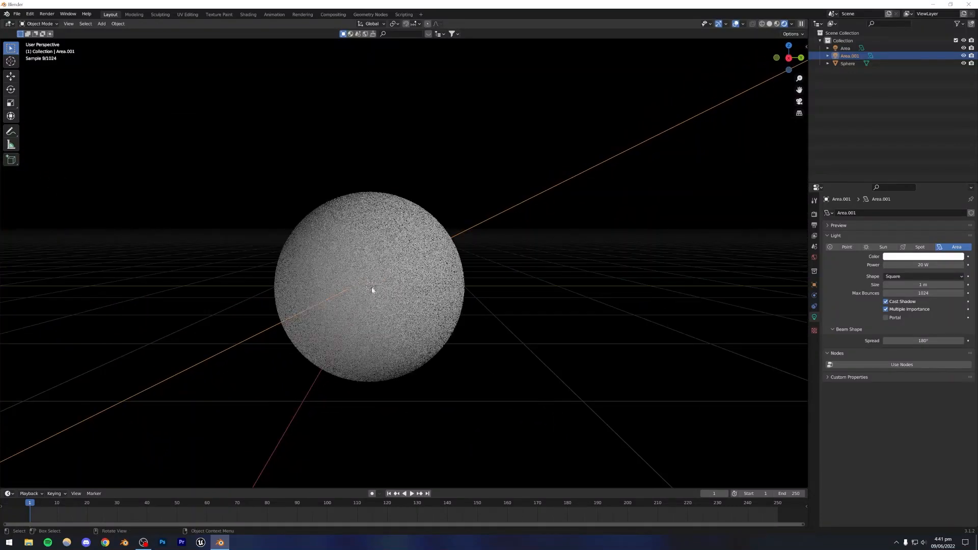
Step: Set the power of the duplicated area light to 10 W
click(923, 265)
text(10)
key(Return)
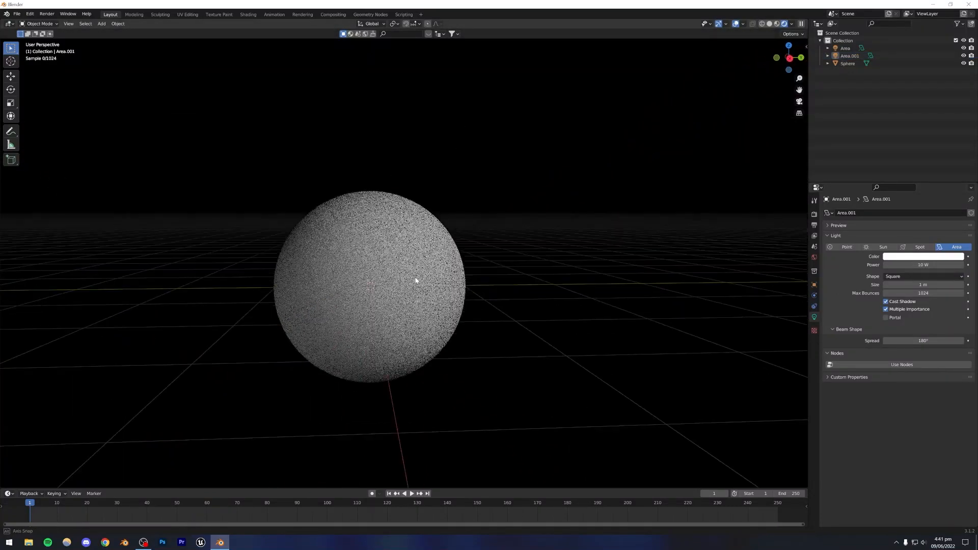
key(ctrl+s)
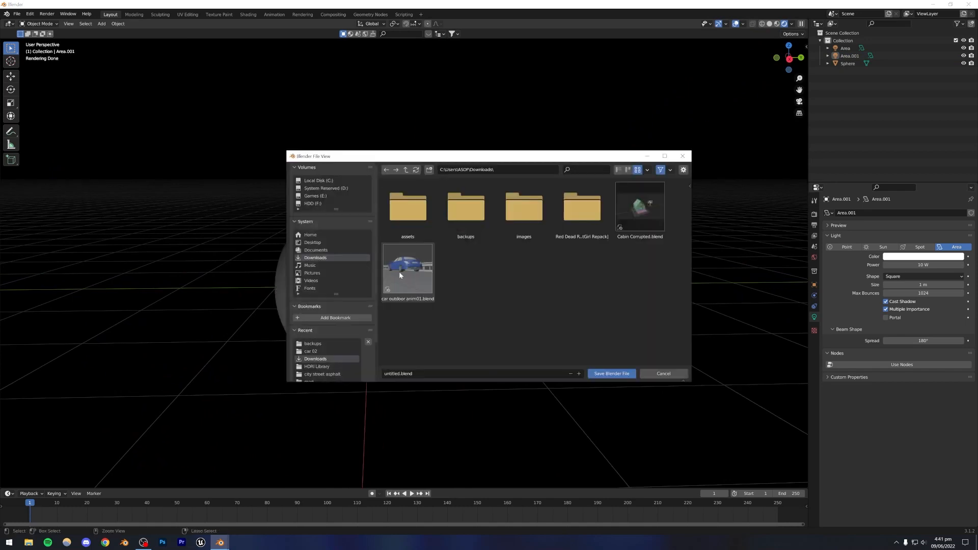
click(663, 373)
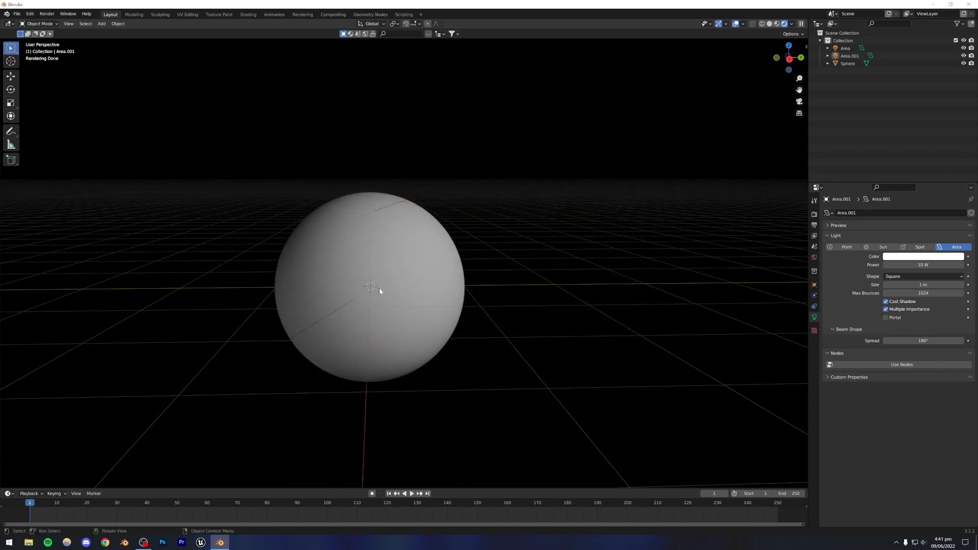
Step: Add a new material to the sphere and make its base color orange
click(352, 293)
click(814, 349)
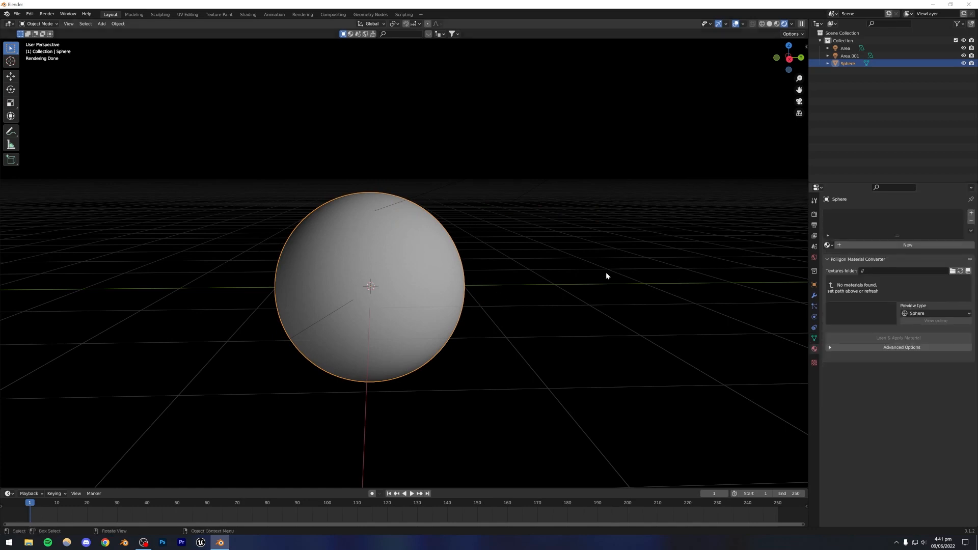
click(886, 245)
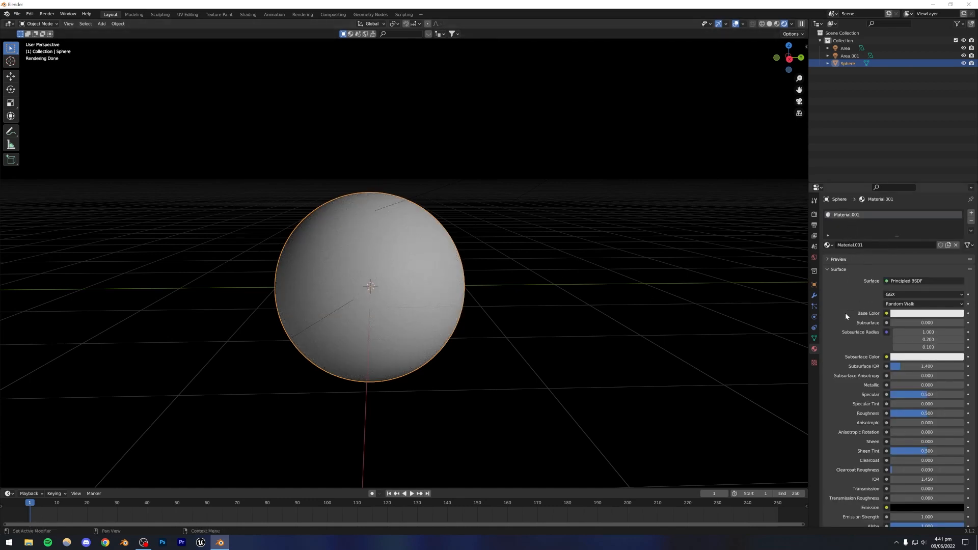
scroll(889, 295, down, 1)
click(907, 294)
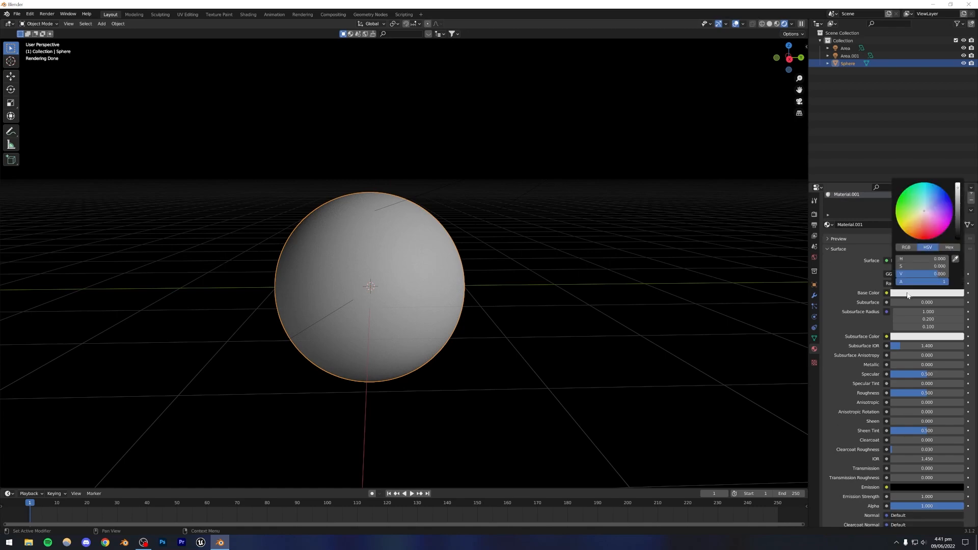
drag(928, 220, 917, 230)
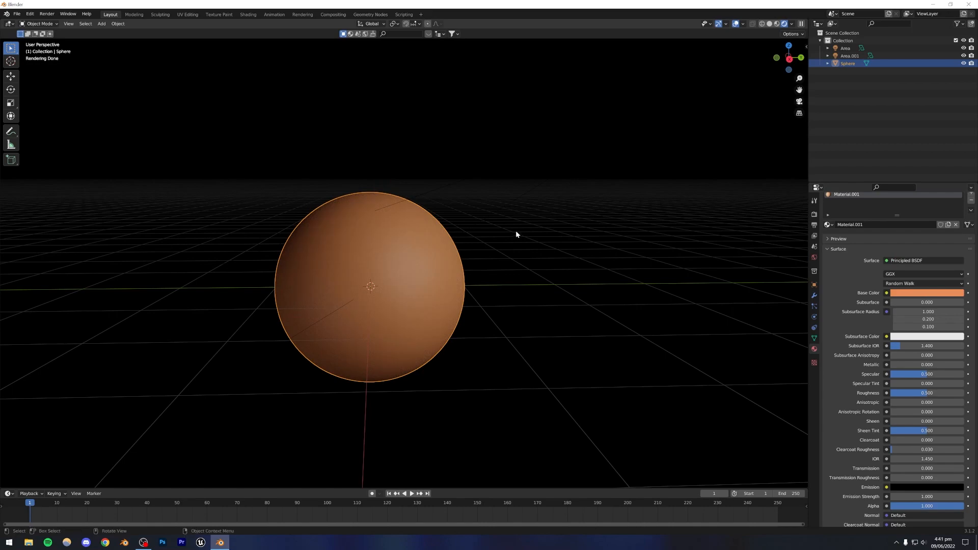
Step: Deselect the sphere and hide the viewport overlays and gizmos
click(589, 267)
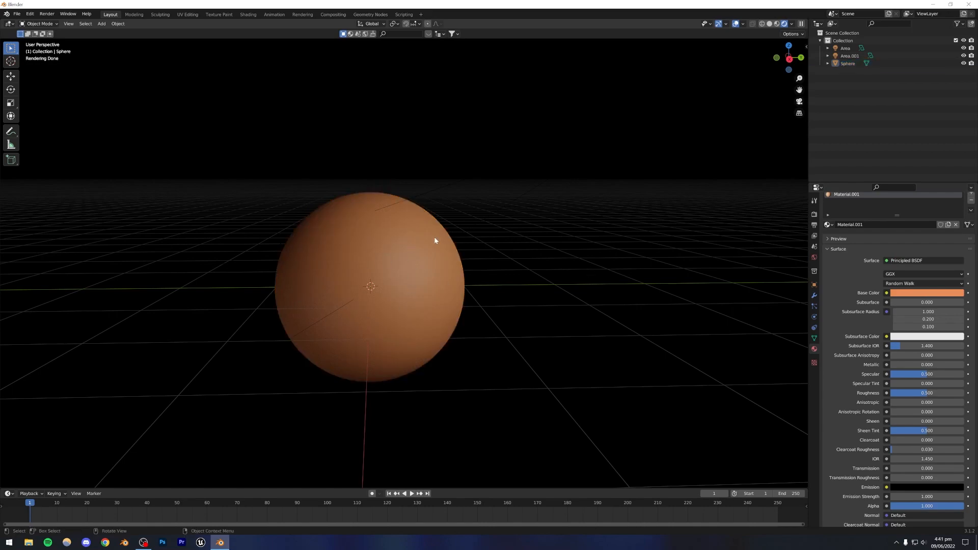
click(736, 25)
click(719, 25)
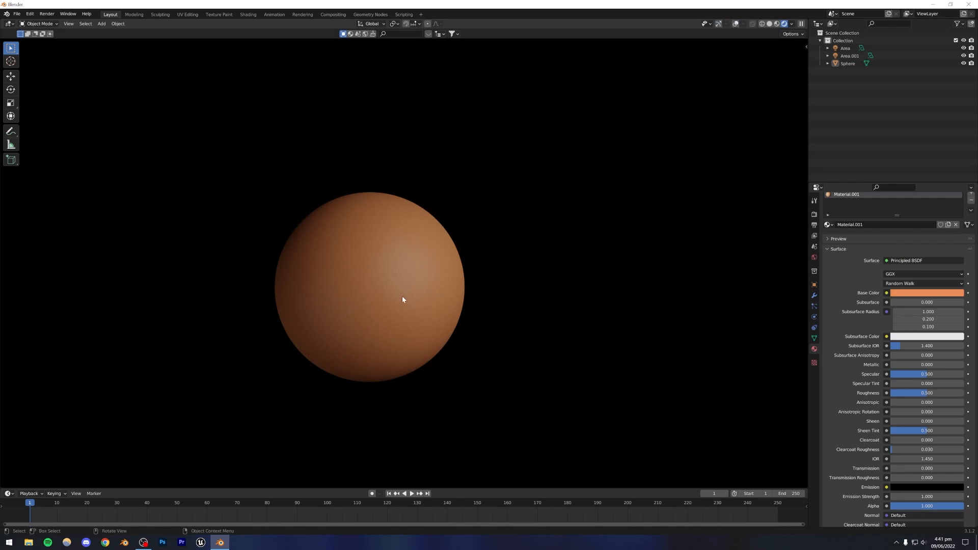
Step: Lower the sphere material's roughness to 0.128 and check the sharper light reflections
shift+middle_drag(402, 297, 415, 279)
scroll(377, 289, up, 1)
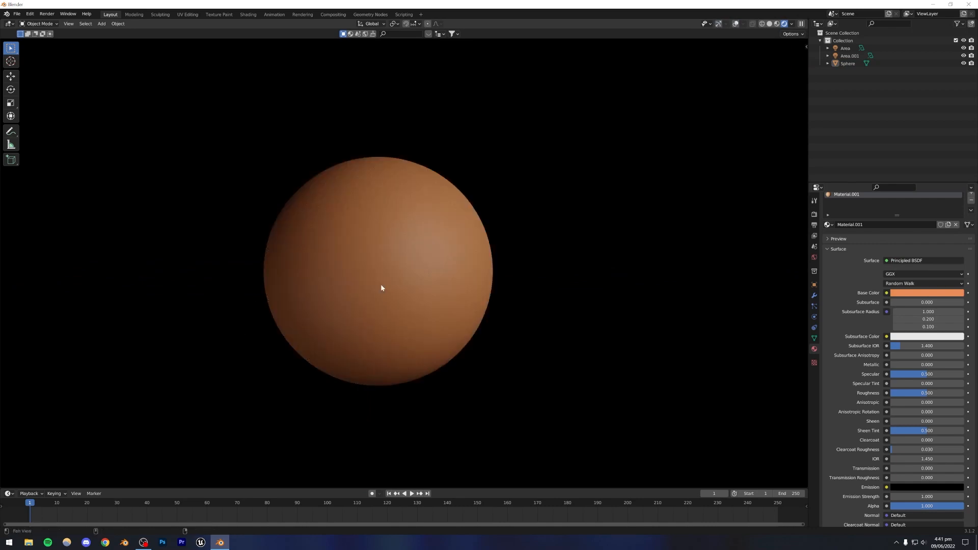
scroll(393, 279, up, 2)
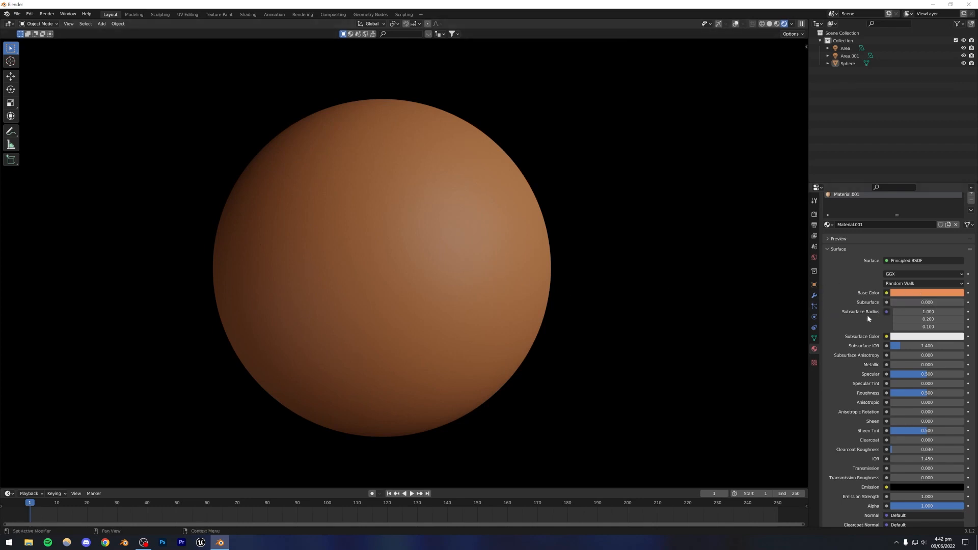
scroll(867, 315, down, 2)
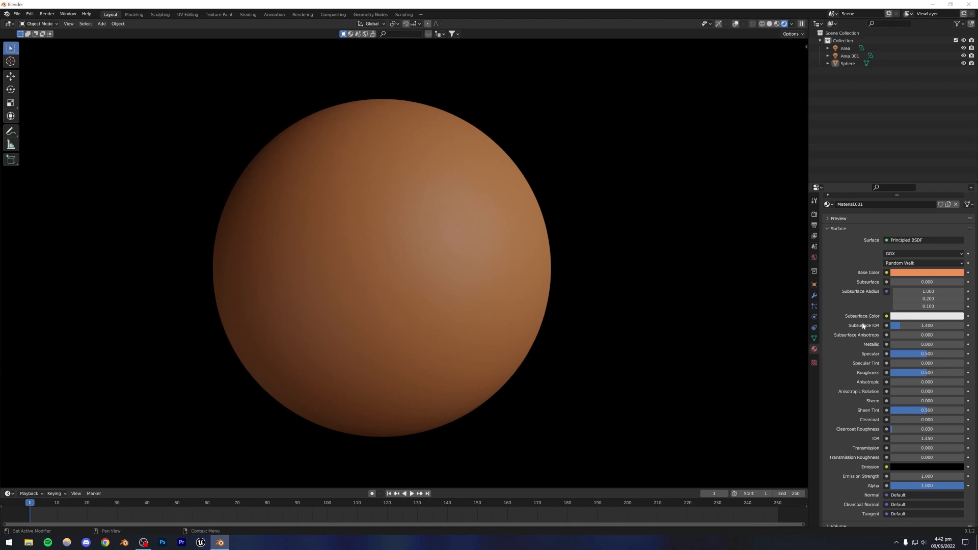
drag(928, 372, 908, 372)
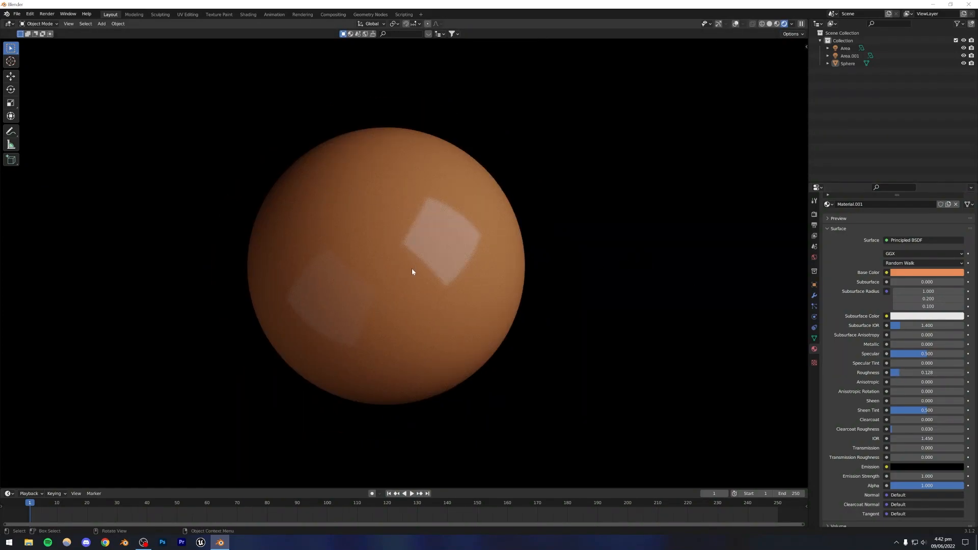
middle_drag(411, 268, 393, 283)
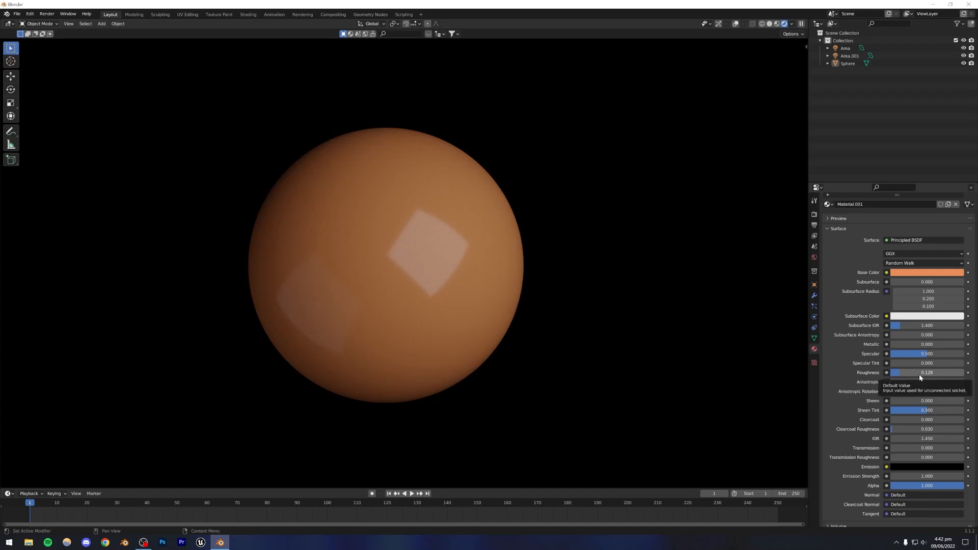
Step: Compare roughness values of 0 and 1 on the sphere's material
drag(924, 376, 913, 375)
scroll(403, 293, up, 1)
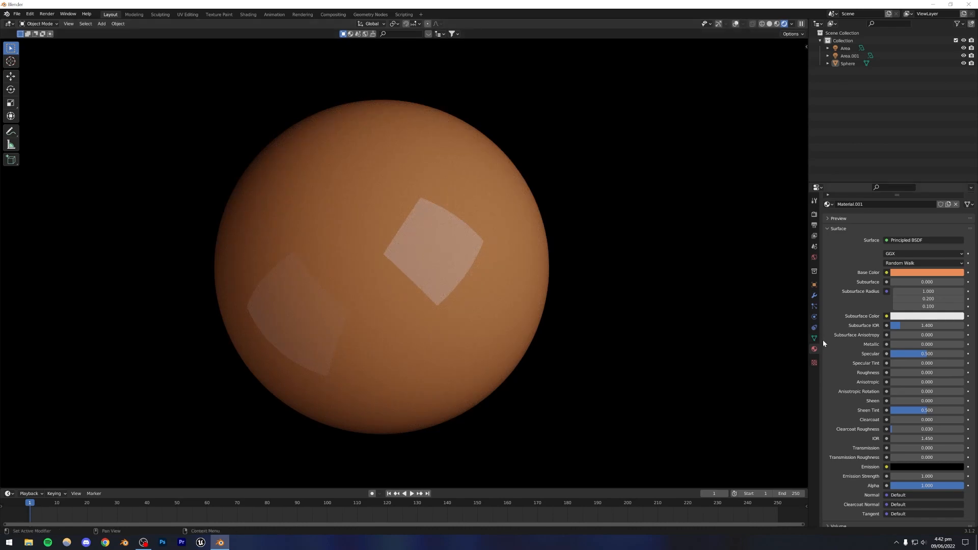
click(927, 375)
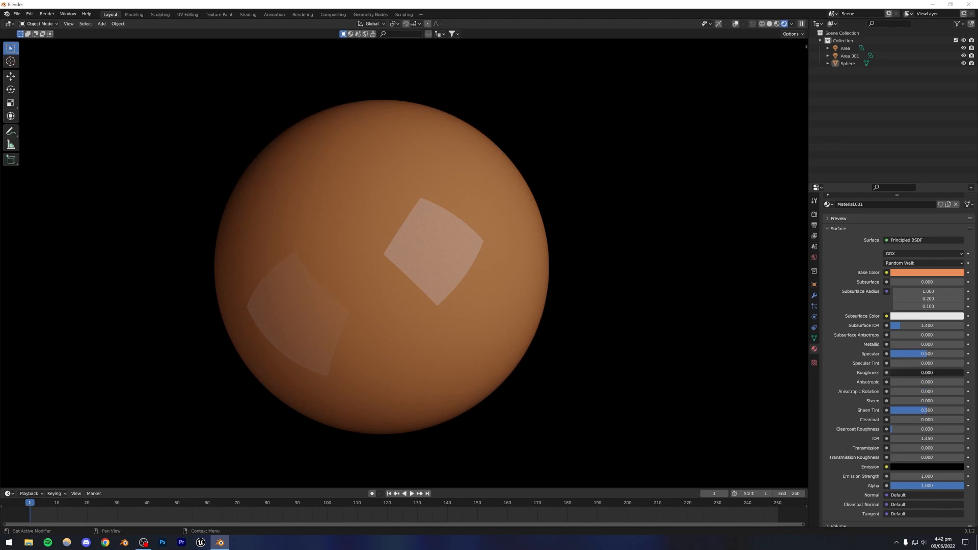
text(1)
key(Return)
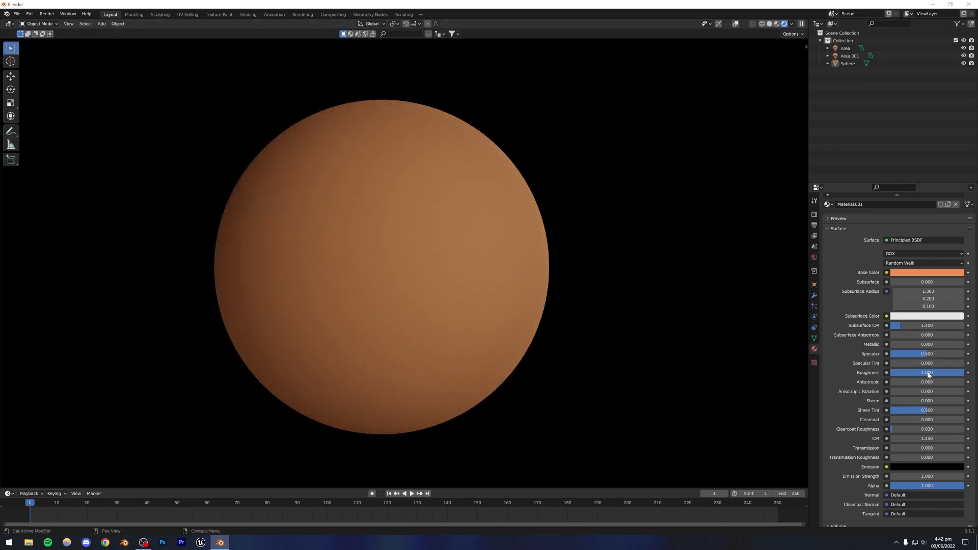
Step: Try a roughness of 0.045 on the sphere and inspect its reflections up close
drag(927, 372, 861, 372)
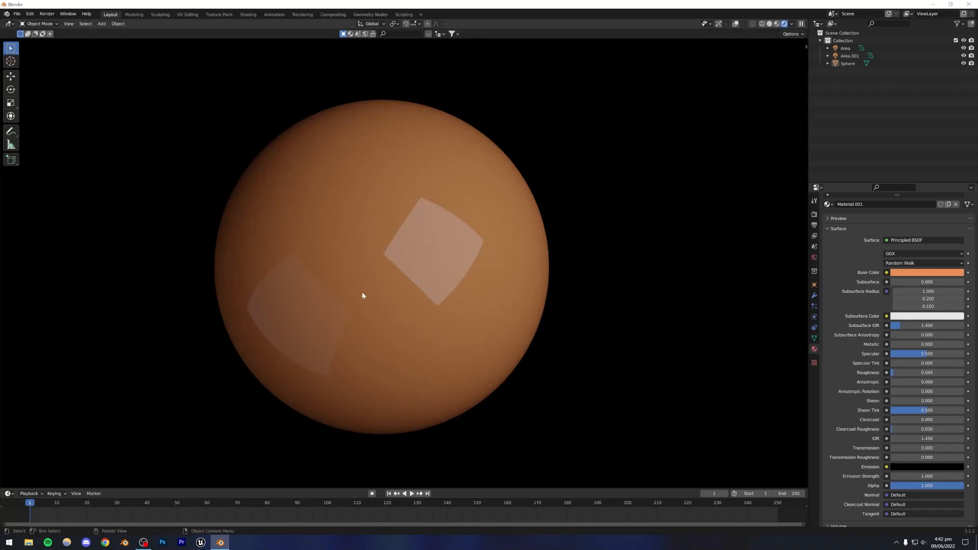
scroll(362, 296, up, 2)
scroll(368, 297, down, 3)
scroll(368, 297, up, 3)
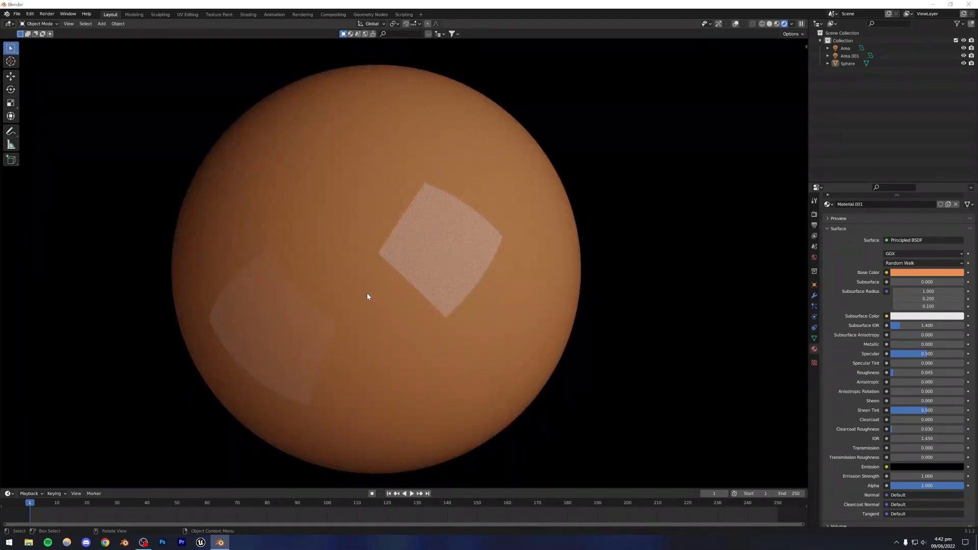
scroll(367, 297, down, 1)
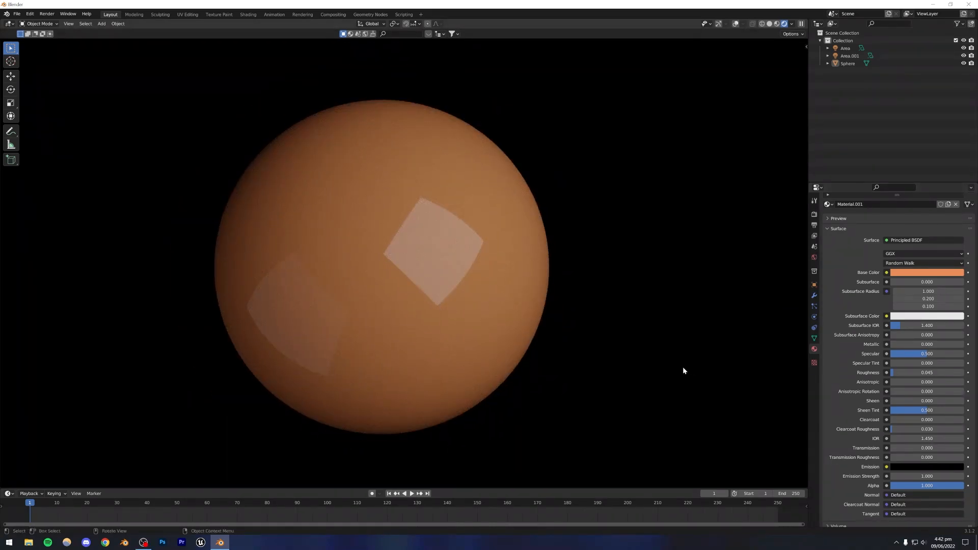
Step: Set the sphere material's roughness to about 0.2 and change its base color to green
drag(904, 373, 916, 373)
click(414, 253)
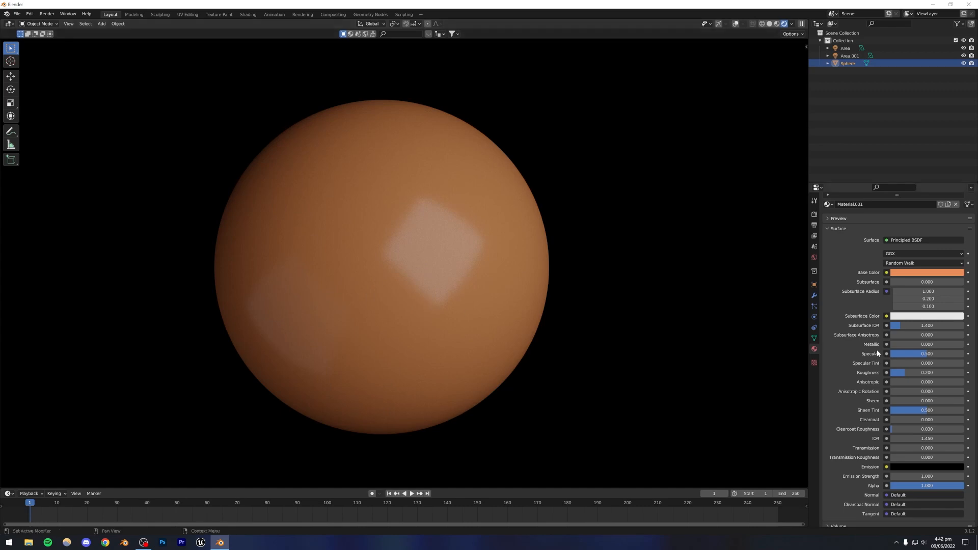
click(904, 273)
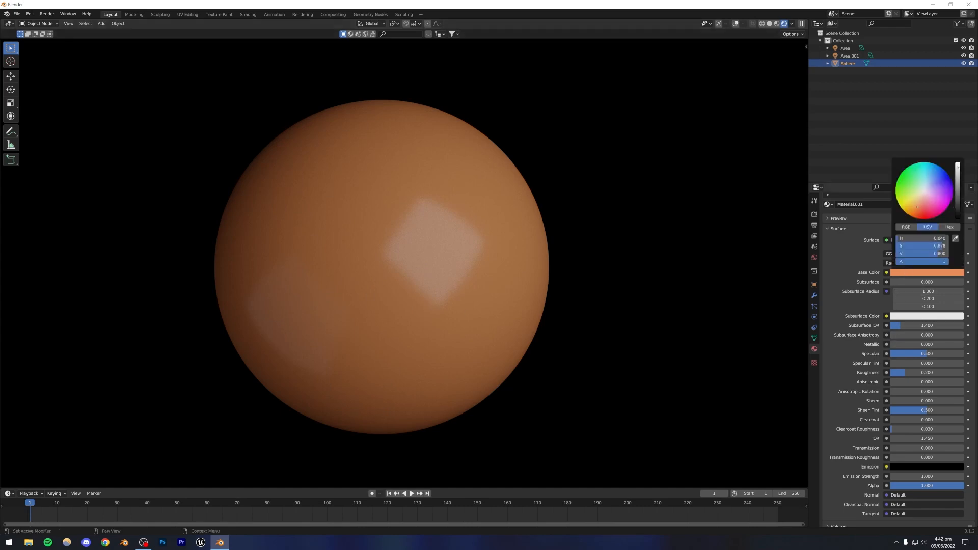
drag(917, 207, 915, 180)
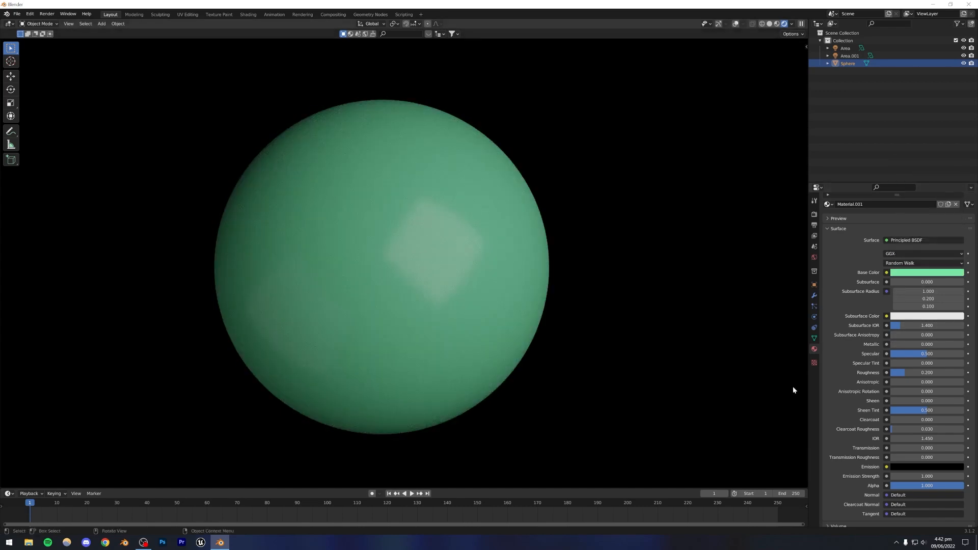
mouse_move(926, 372)
mouse_down()
mouse_move(936, 372)
mouse_move(928, 372)
mouse_up()
click(671, 292)
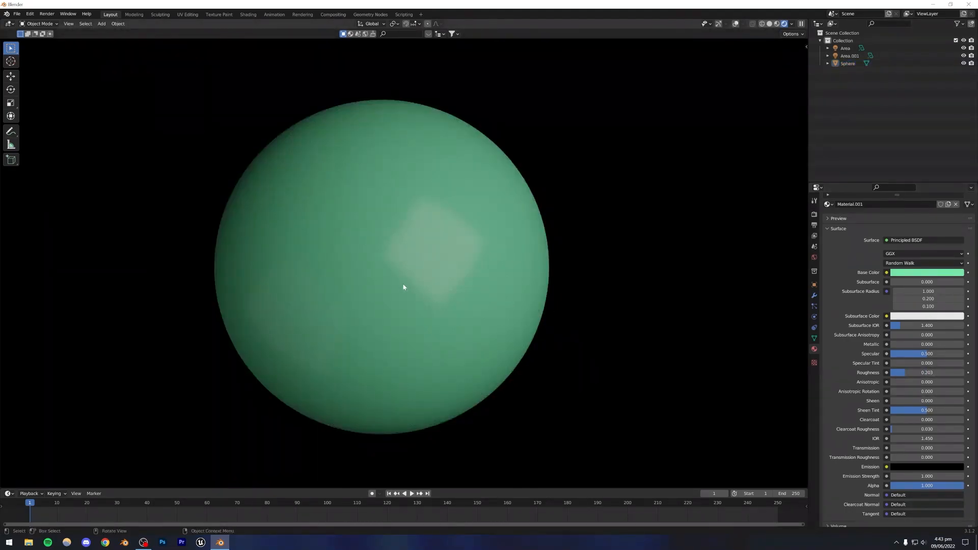
mouse_move(403, 287)
middle_down()
mouse_move(463, 307)
mouse_move(407, 268)
middle_up()
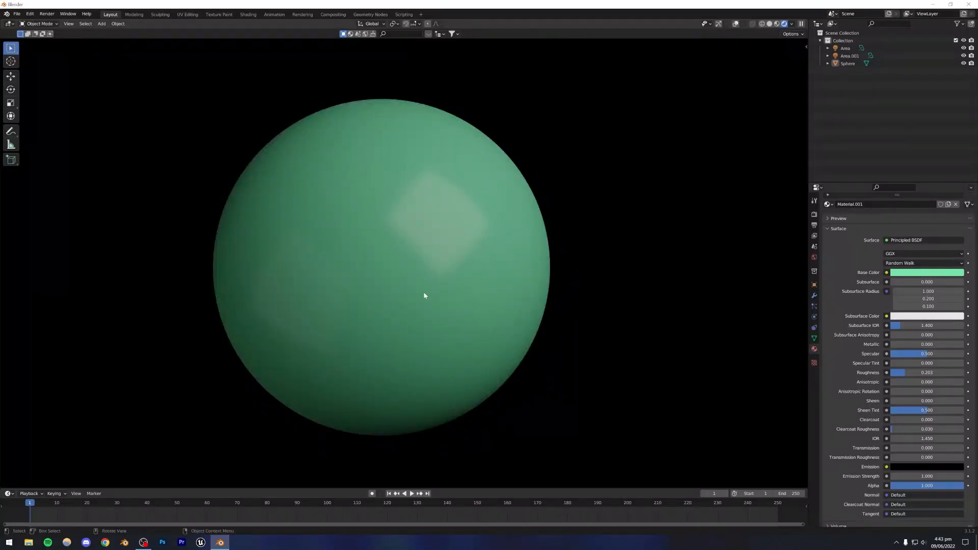
Step: Try the green sphere as a full metal, with metallic at 1.000 and roughness at 0.600
drag(901, 343, 965, 344)
scroll(412, 270, down, 2)
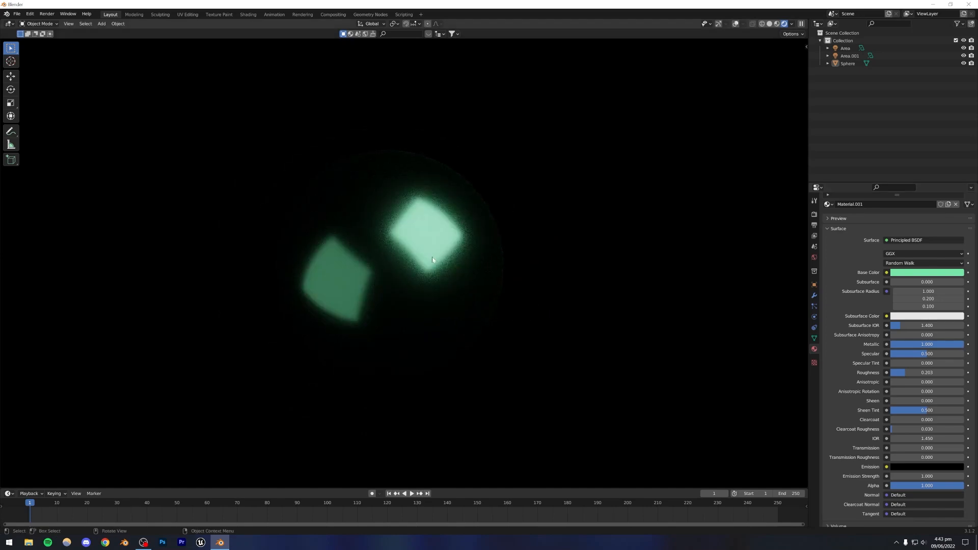
mouse_move(412, 271)
middle_down()
mouse_move(415, 286)
mouse_move(422, 277)
middle_up()
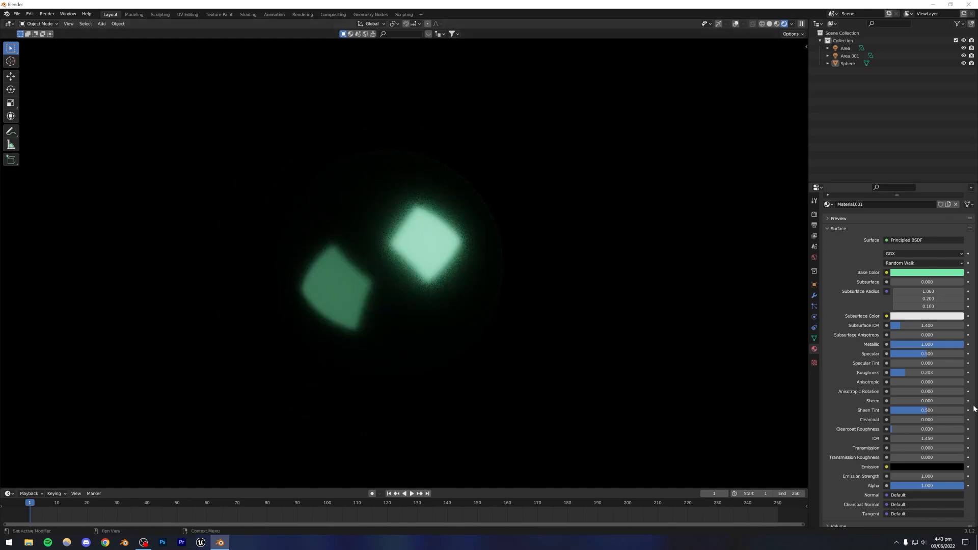
drag(909, 373, 935, 372)
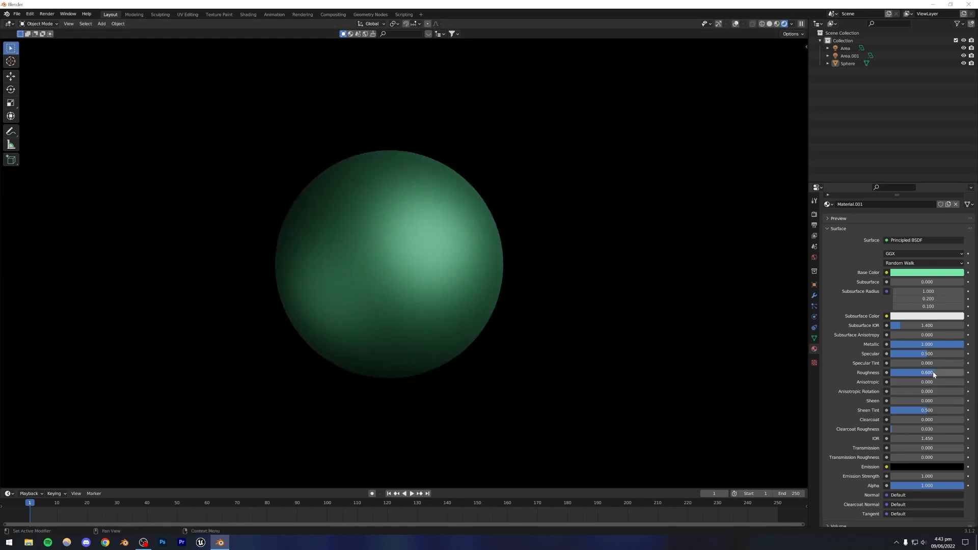
middle_drag(570, 287, 477, 313)
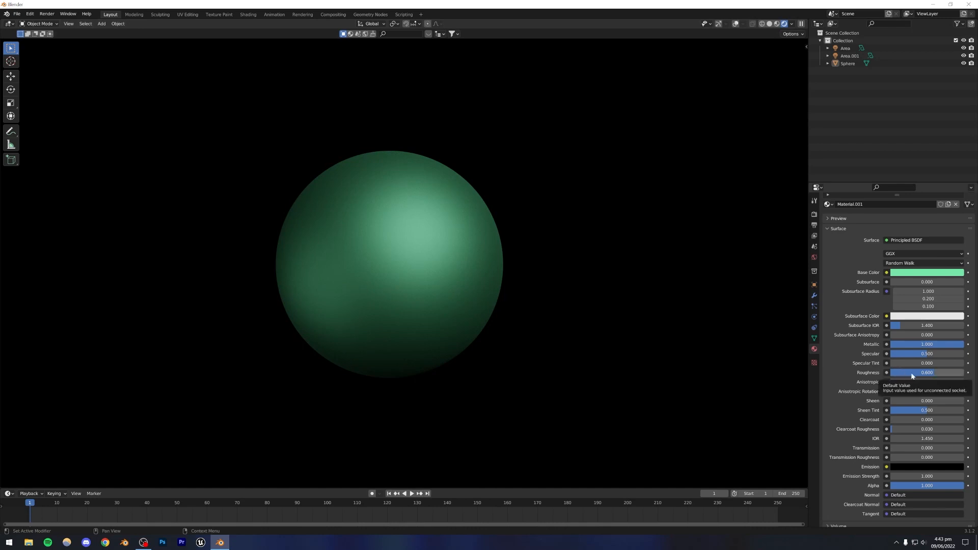
Step: Reduce the sphere material's roughness to 0.086 and its metallic value to 0
drag(912, 373, 874, 374)
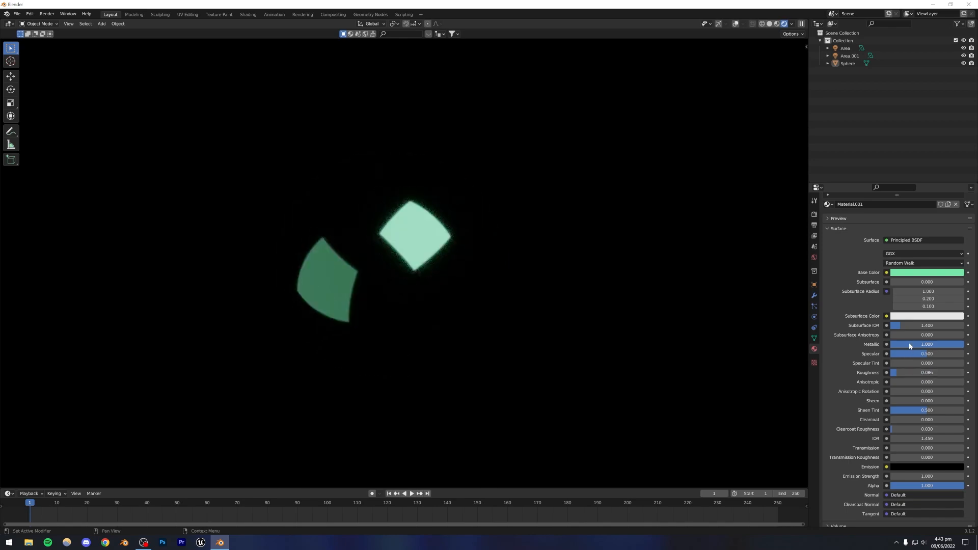
drag(910, 343, 891, 343)
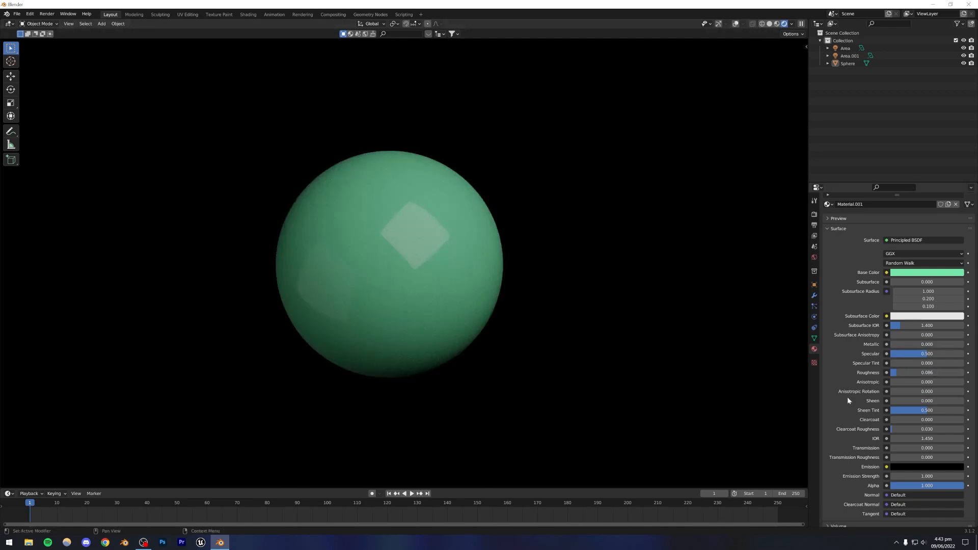
Step: Set the sphere material's transmission to 1.000 for a glass look
scroll(847, 397, down, 2)
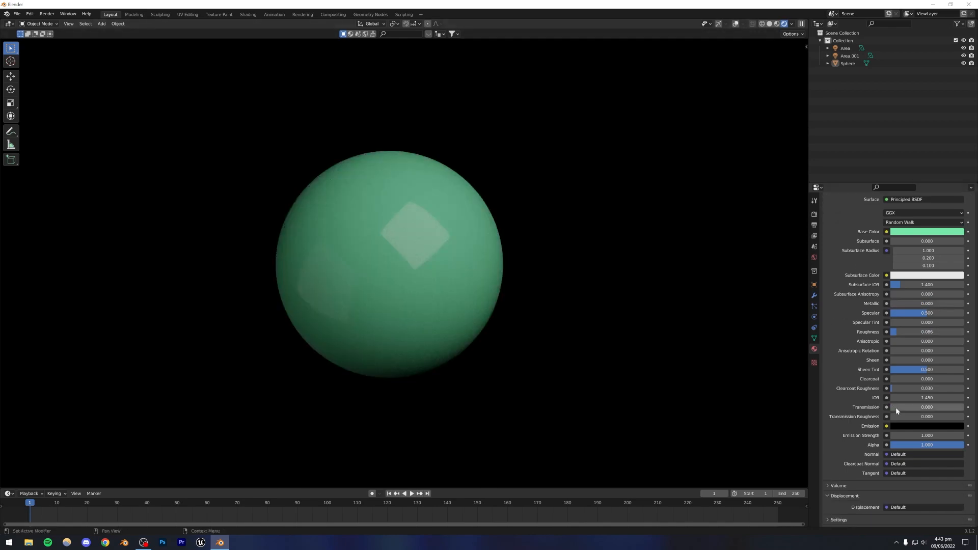
drag(896, 407, 968, 407)
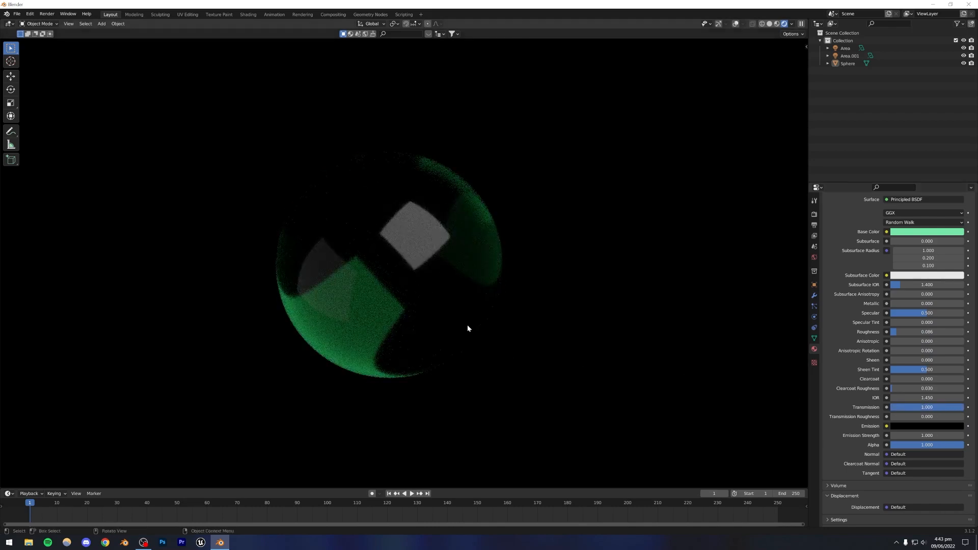
middle_drag(468, 329, 436, 303)
scroll(439, 306, up, 2)
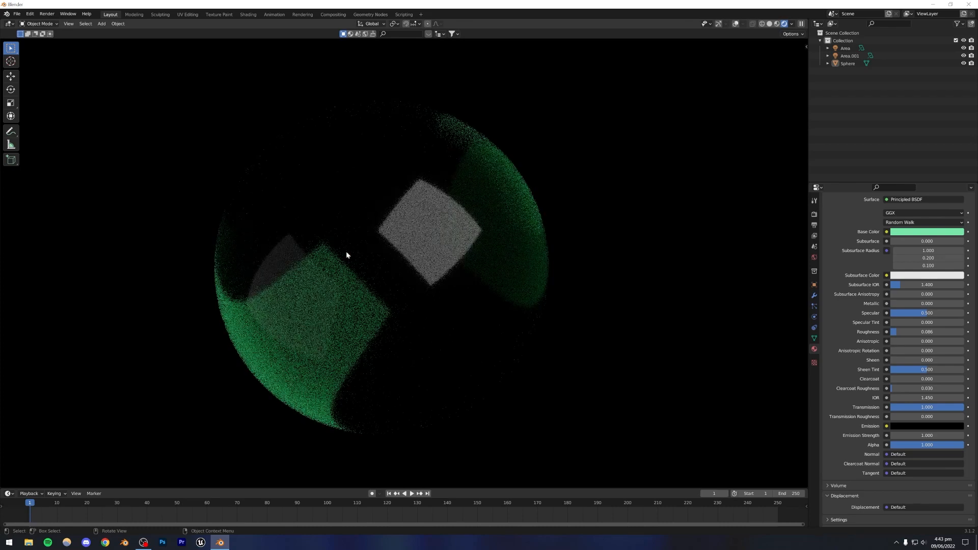
Step: Set the glass material's roughness to 0.186 and change its base color to yellow-orange
drag(920, 332, 927, 332)
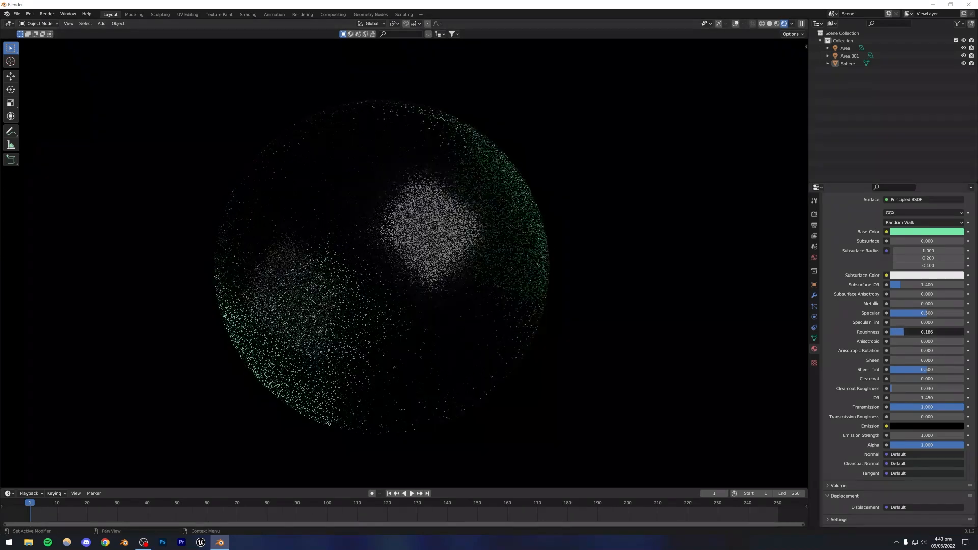
click(900, 234)
click(911, 232)
drag(915, 159, 911, 166)
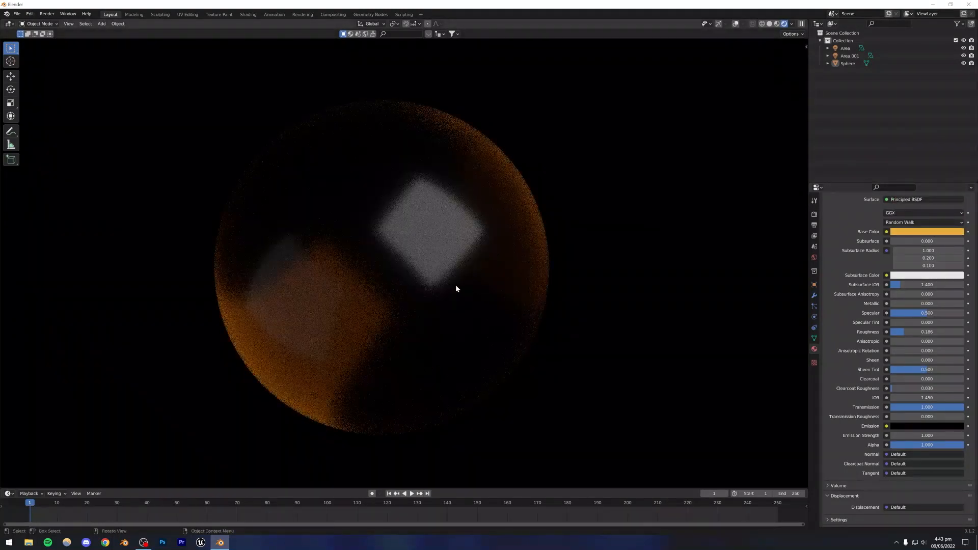
Step: Show the viewport gizmos and overlays again around the glass sphere
scroll(357, 256, down, 3)
middle_drag(476, 243, 540, 194)
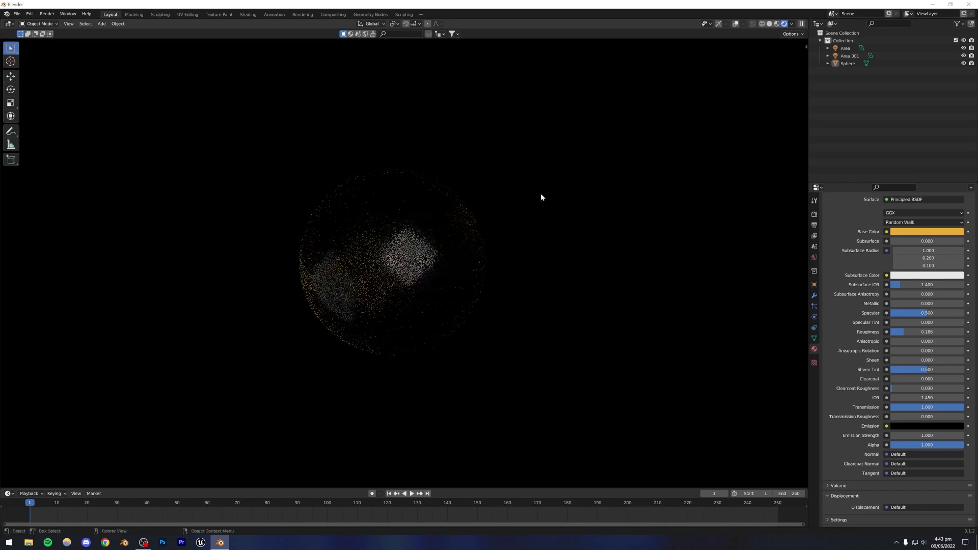
click(718, 23)
click(735, 23)
scroll(443, 250, down, 2)
middle_drag(442, 246, 417, 261)
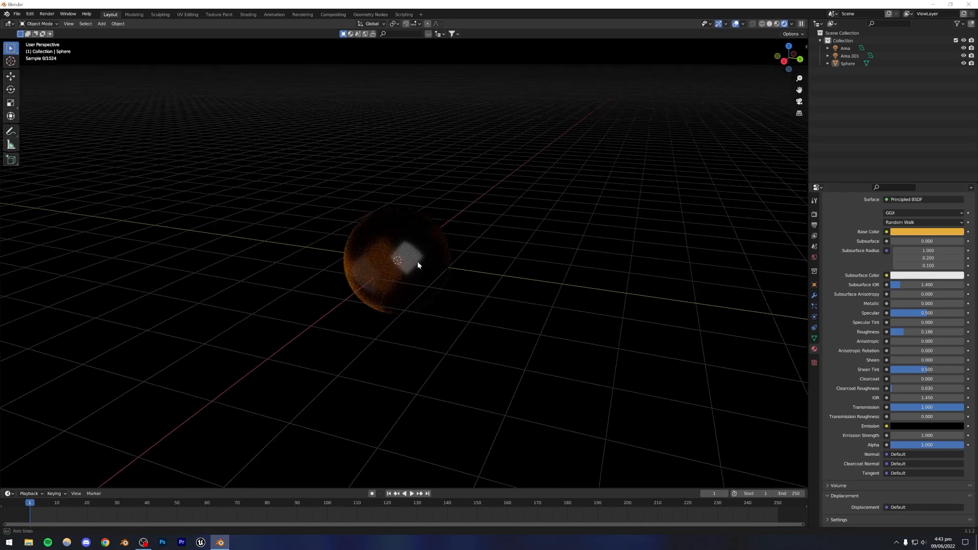
Step: Add a cube mesh to the scene at the sphere's location
click(101, 23)
mouse_move(112, 32)
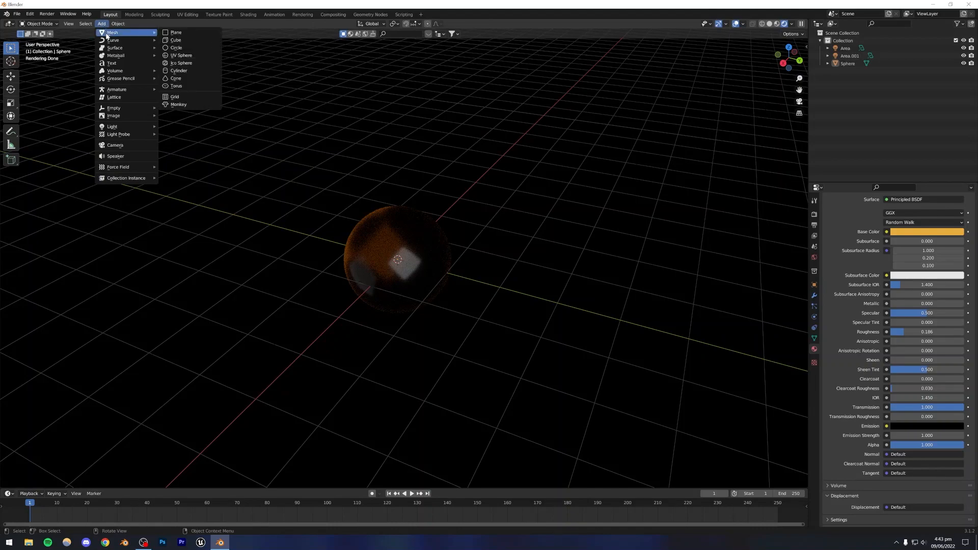
click(186, 41)
middle_drag(287, 208, 438, 226)
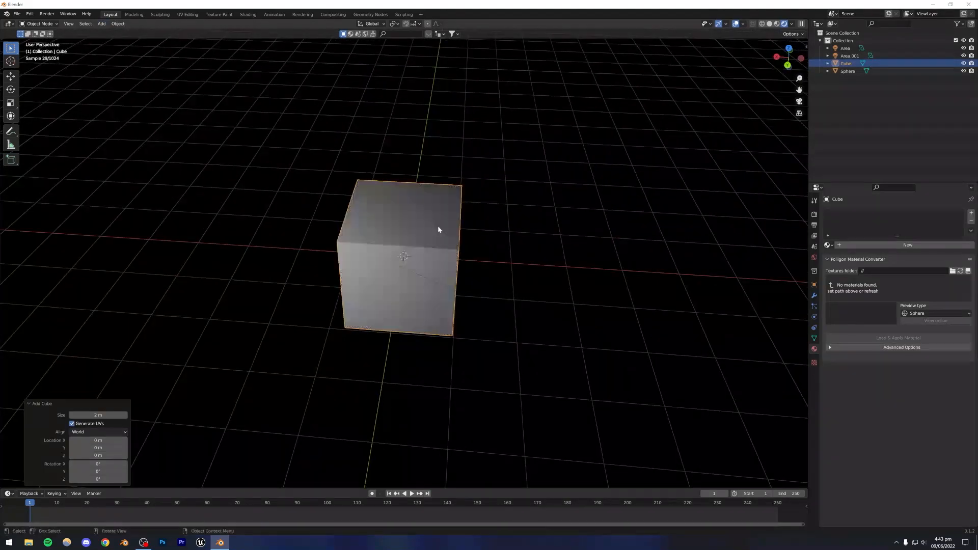
Step: Move the cube about 5.2 m in the negative X direction, deselect it, and view it through the glass sphere
key(g)
key(x)
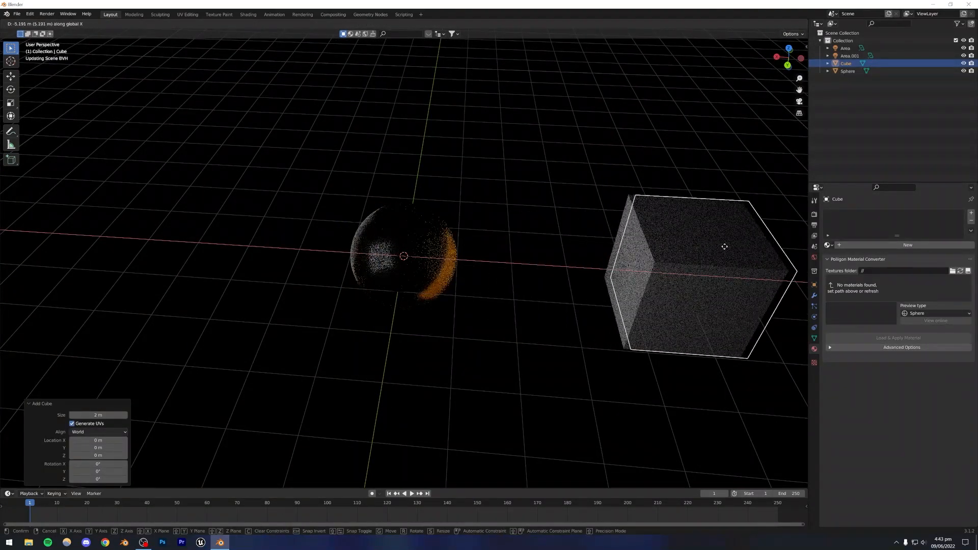
click(726, 246)
alt+drag(506, 272, 610, 229)
click(548, 214)
scroll(441, 261, up, 6)
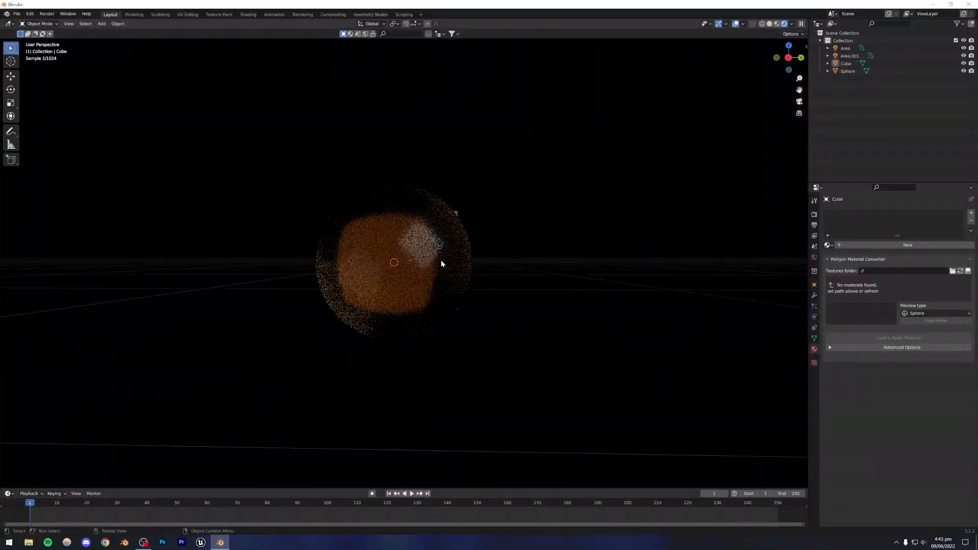
middle_drag(419, 270, 284, 200)
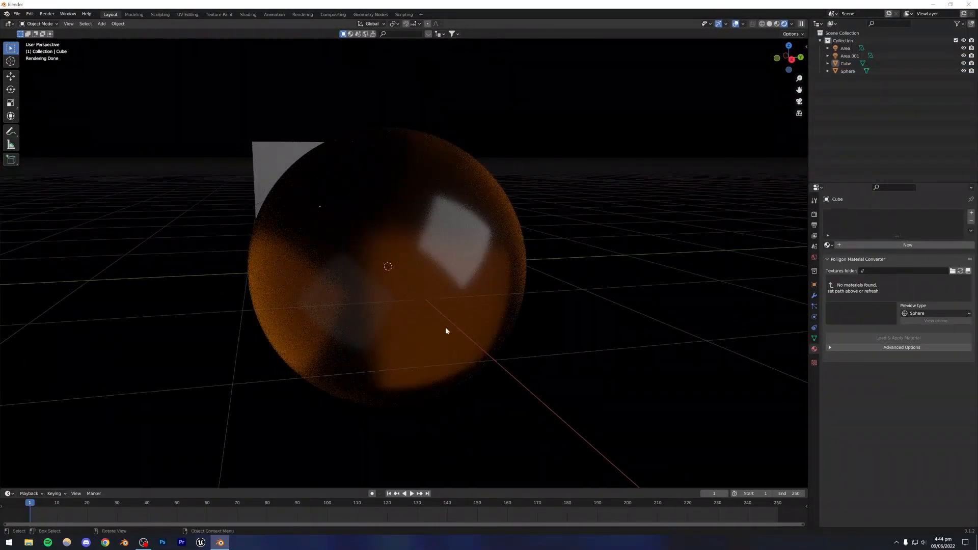
middle_drag(324, 247, 366, 277)
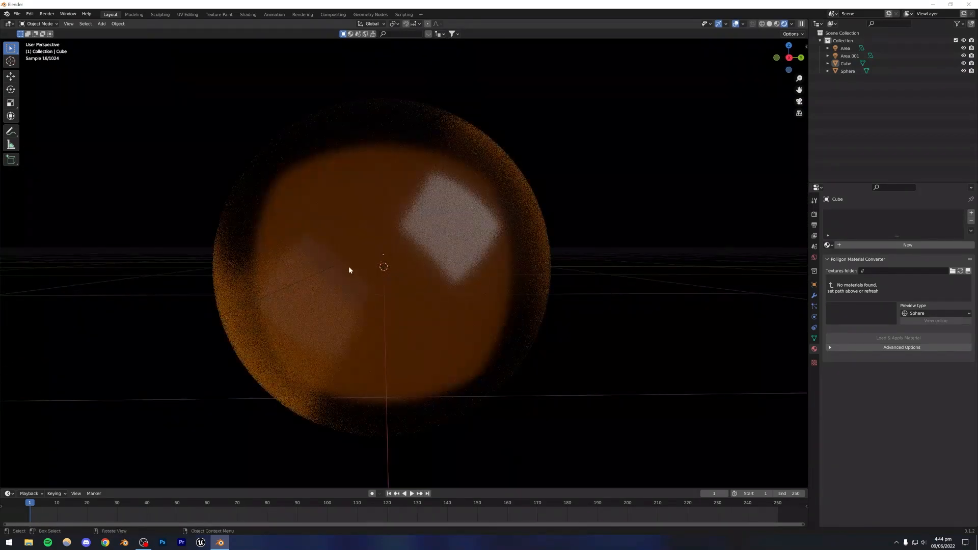
Step: Delete the cube behind the glass sphere to view the sphere without it, and undo the deletion
scroll(351, 264, down, 4)
click(403, 147)
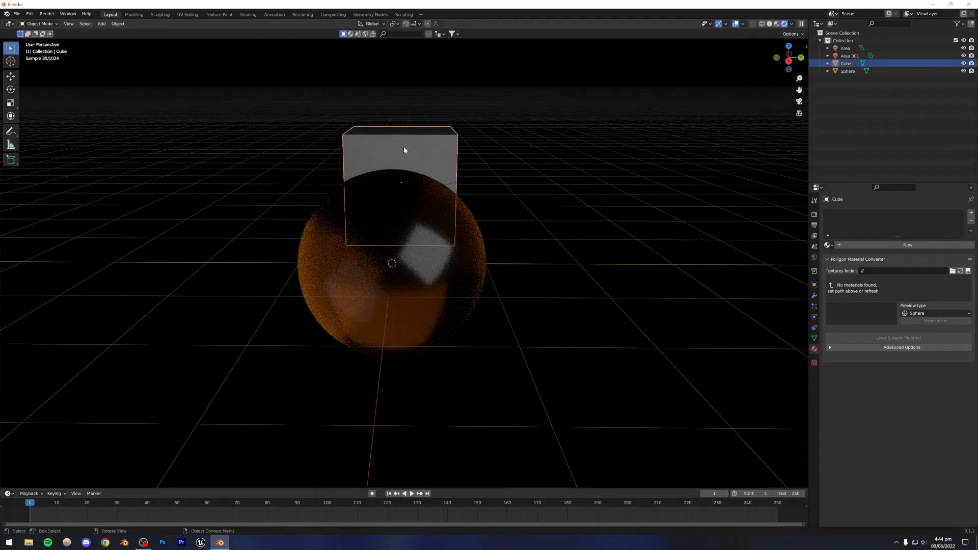
key(Delete)
middle_drag(308, 338, 365, 319)
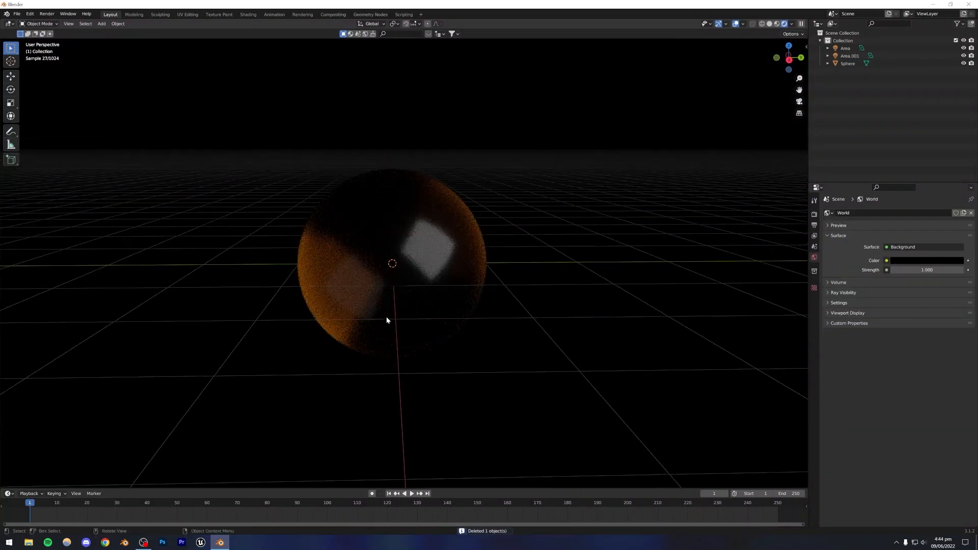
key(ctrl+z)
Step: Remove the cube from the scene, leaving the glass sphere and the two area lights
middle_drag(574, 258, 457, 206)
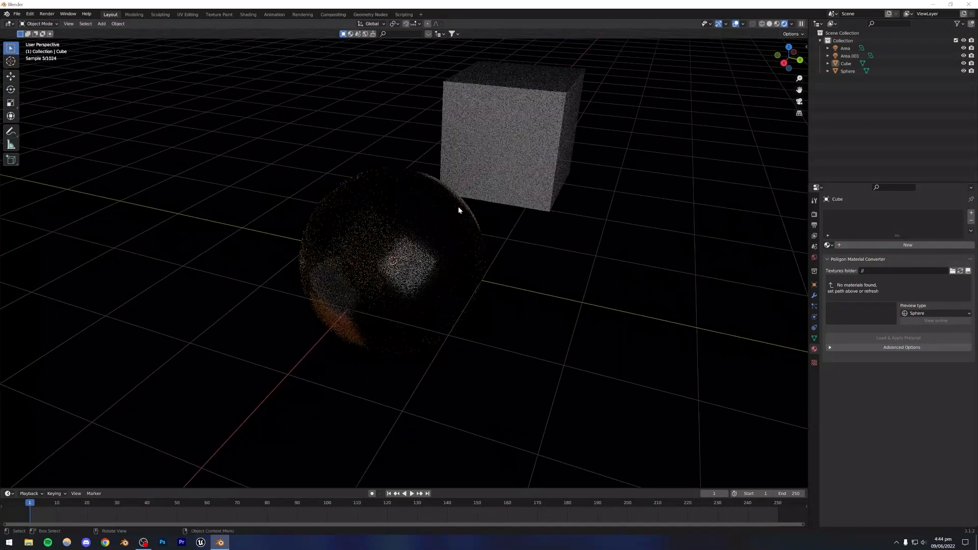
click(508, 166)
key(Delete)
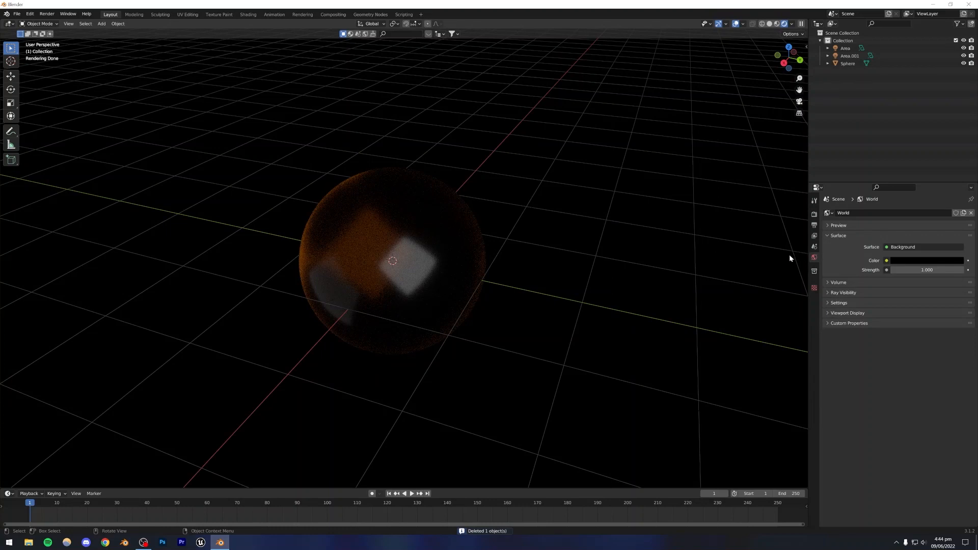
Step: Give the world background color an environment texture using home 02.exr from the HDRI Library folder
click(886, 261)
click(733, 295)
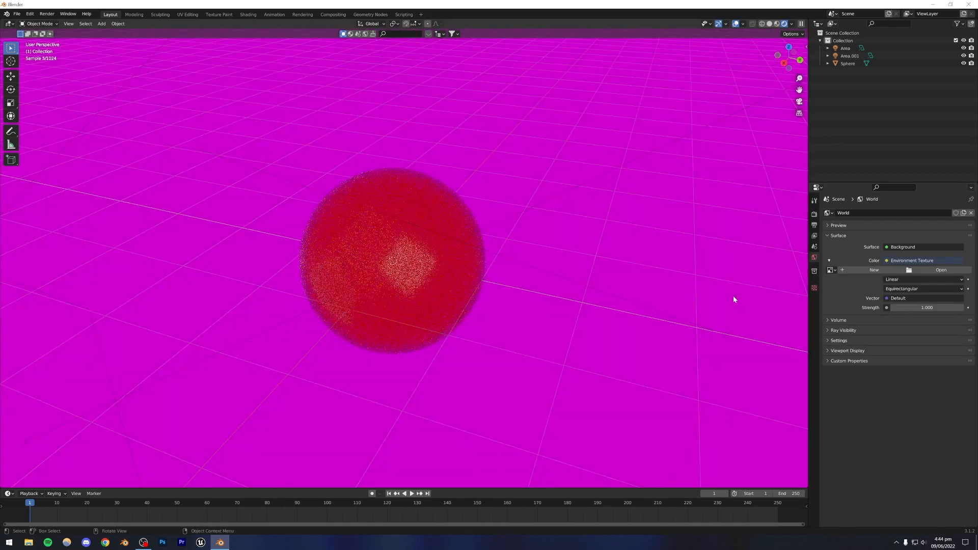
click(937, 270)
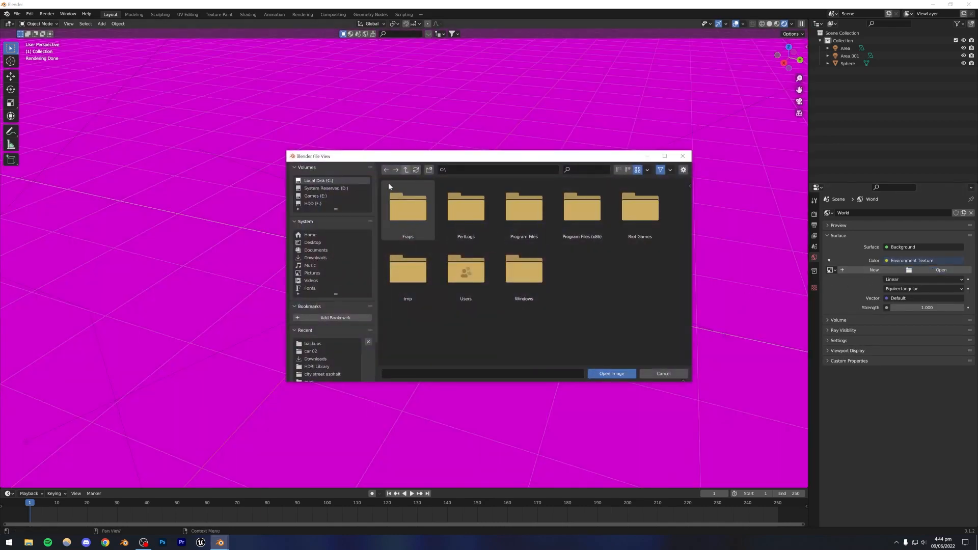
scroll(310, 359, down, 1)
click(310, 356)
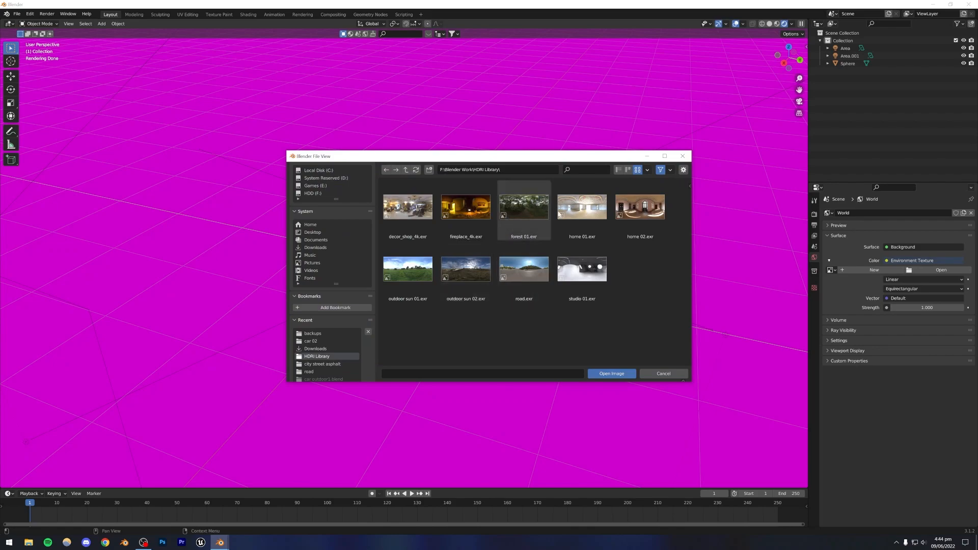
double_click(640, 206)
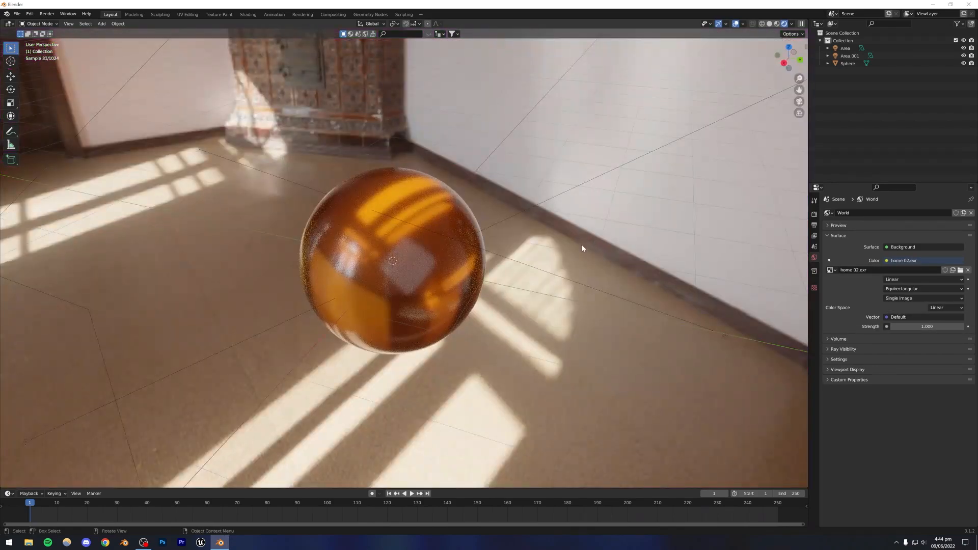
Step: View the glass sphere in the room environment and turn off viewport denoising in the render settings
middle_drag(402, 261, 423, 184)
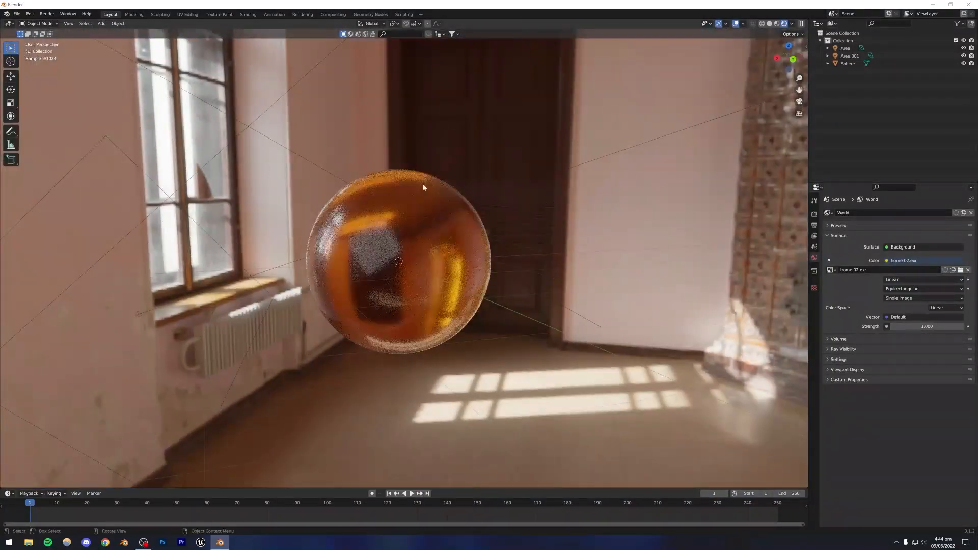
middle_drag(373, 284, 400, 272)
scroll(400, 272, up, 2)
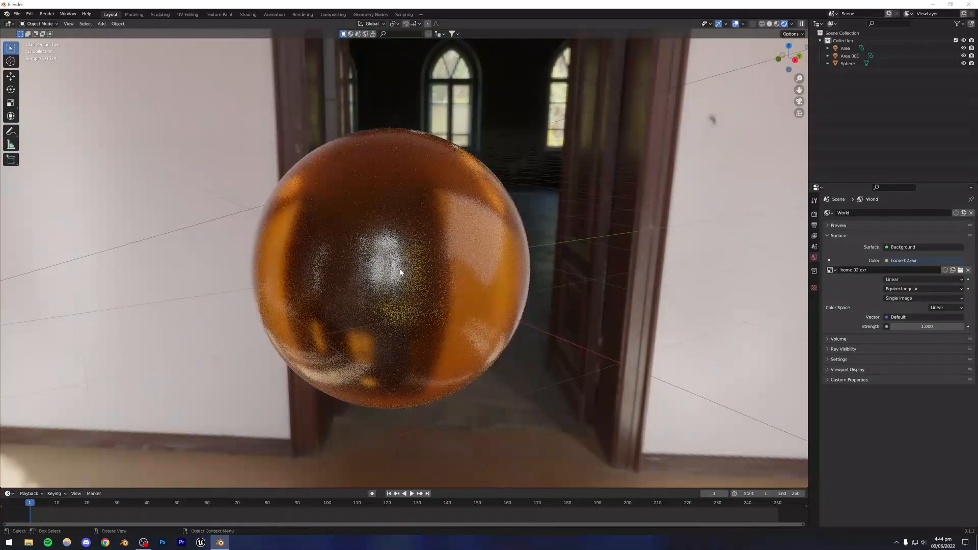
click(814, 214)
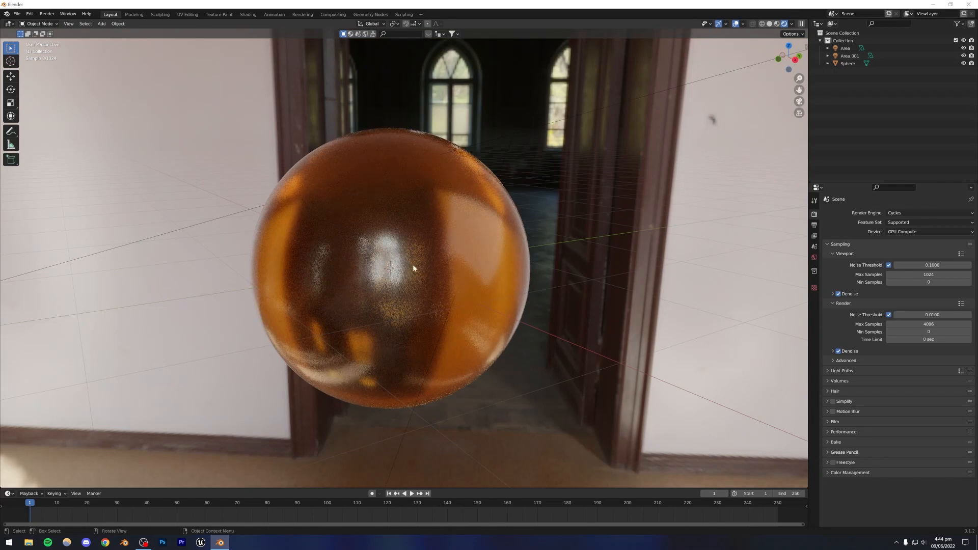
middle_drag(441, 260, 396, 275)
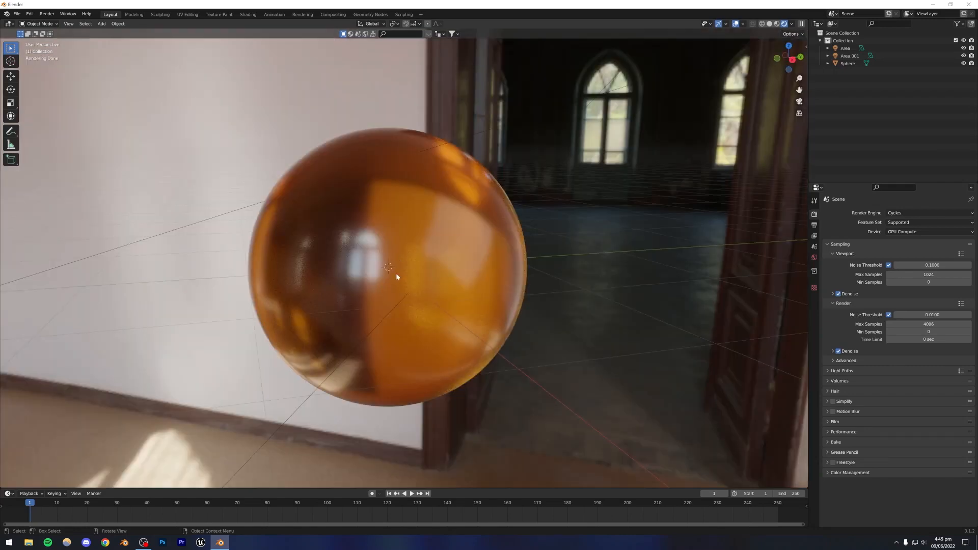
middle_drag(342, 292, 298, 287)
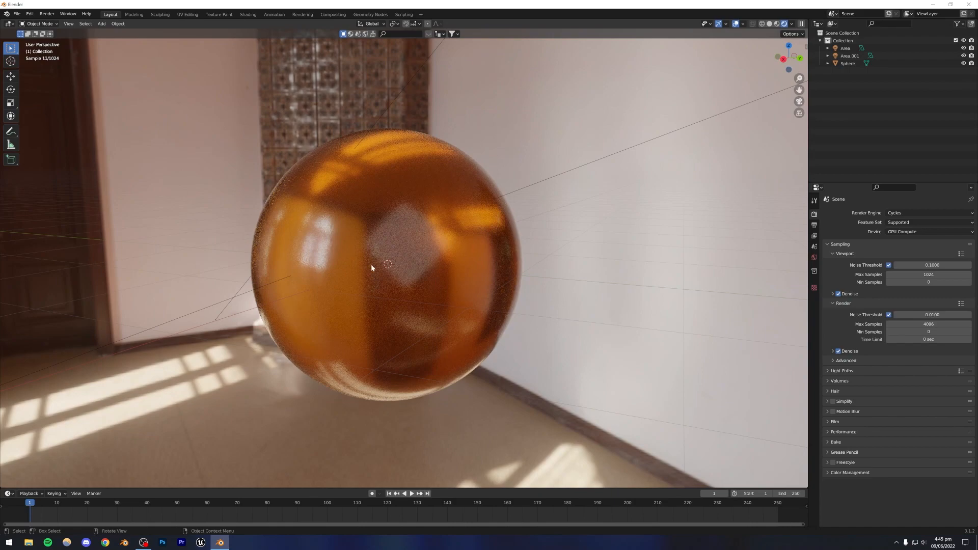
scroll(371, 264, down, 3)
click(838, 294)
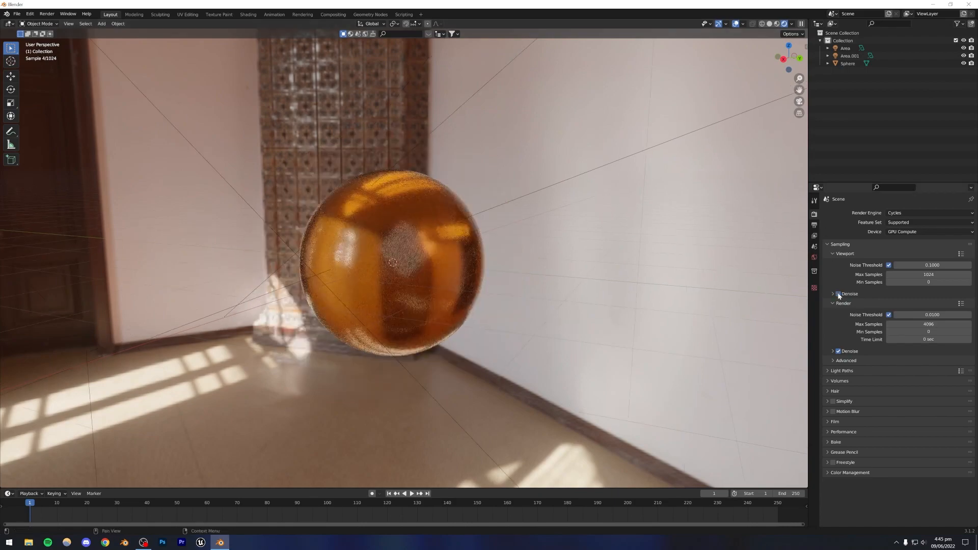
Step: Set the transmission of the sphere's material to 0 and deselect the sphere
middle_drag(394, 235, 383, 258)
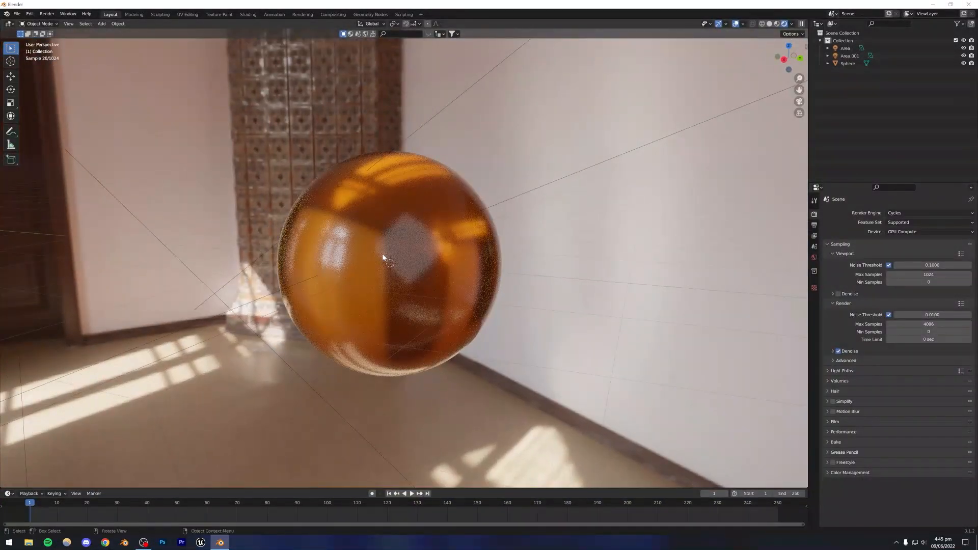
click(412, 245)
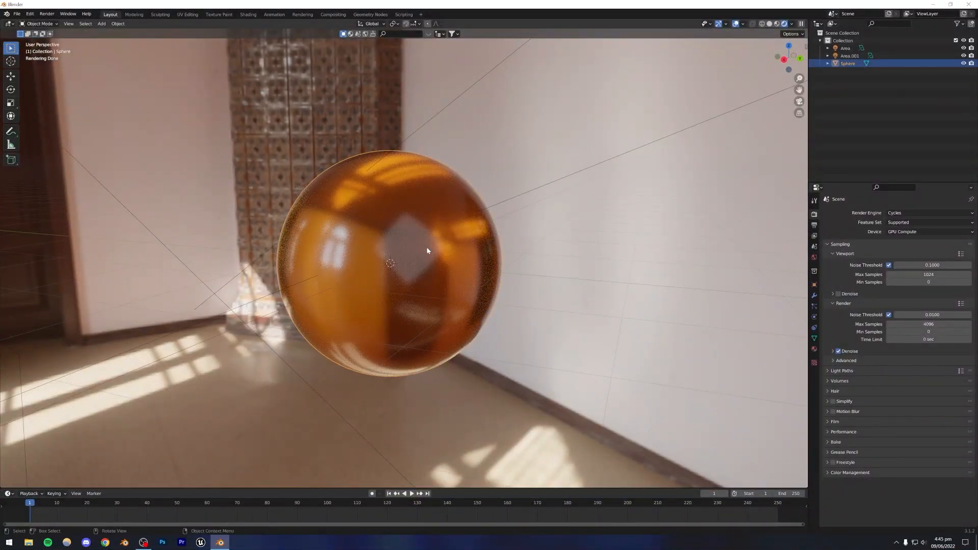
click(814, 349)
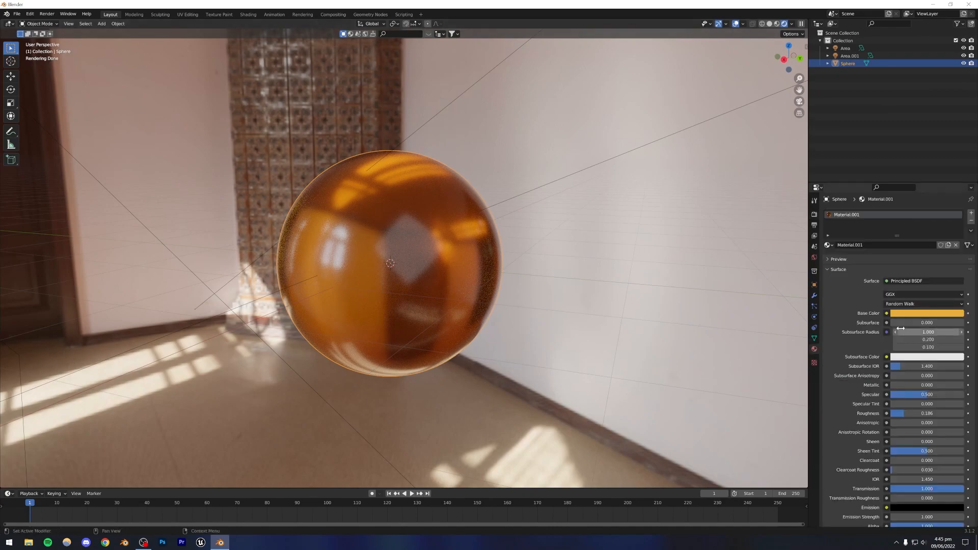
scroll(869, 446, down, 1)
drag(915, 468, 833, 467)
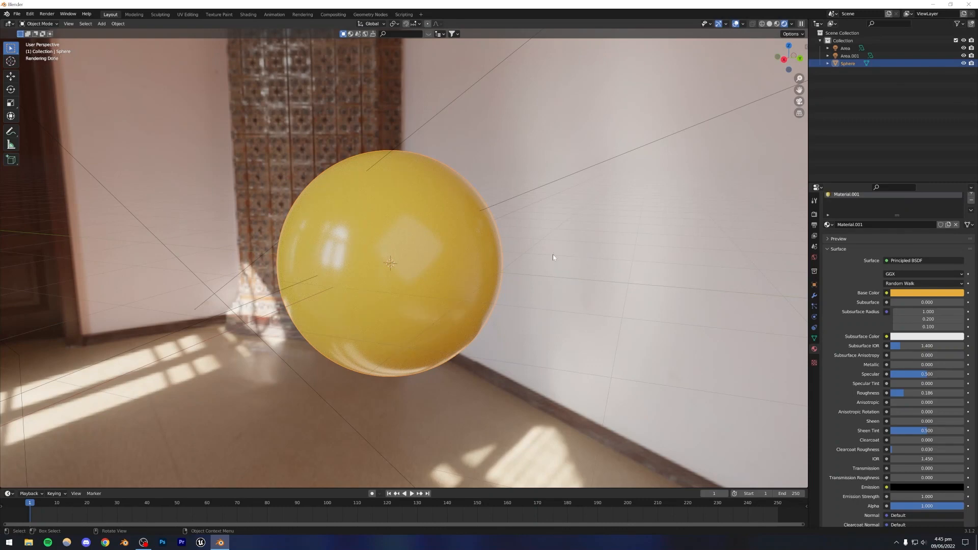
click(276, 412)
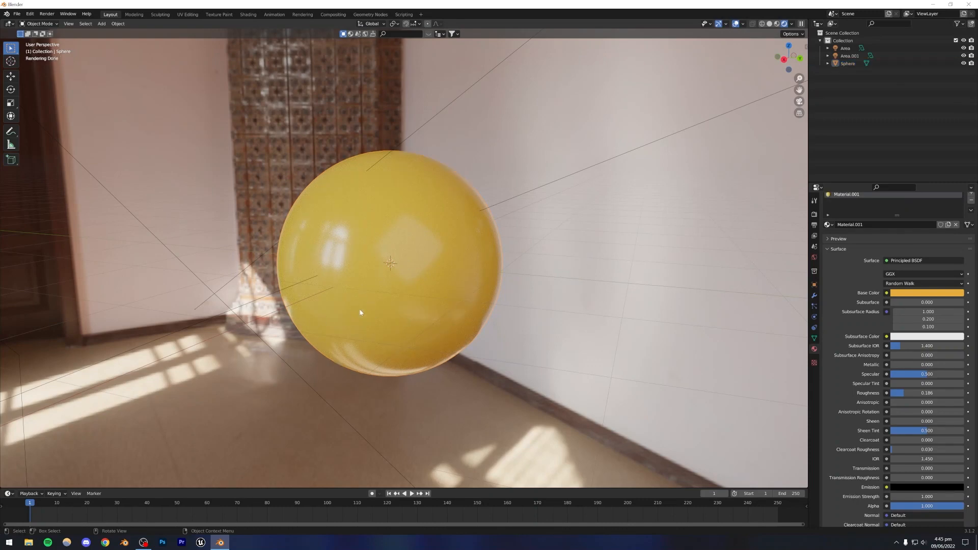
Step: Lower the roughness of the yellow sphere's material to 0.059 and deselect the sphere
click(382, 317)
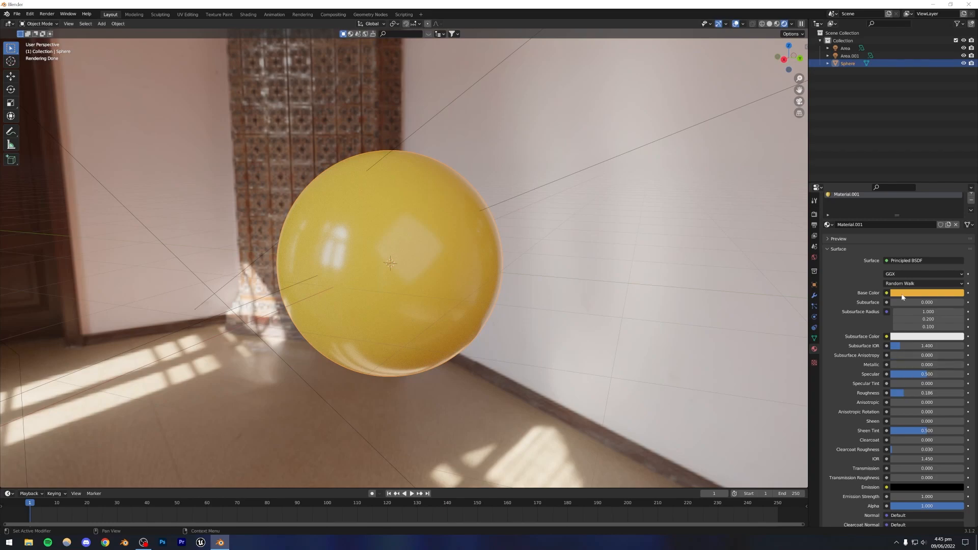
drag(924, 392, 901, 393)
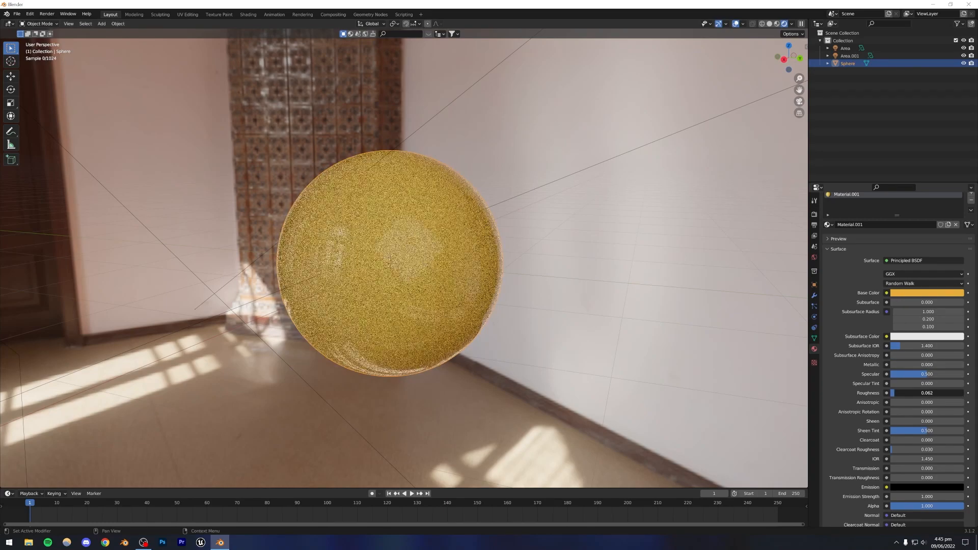
click(406, 432)
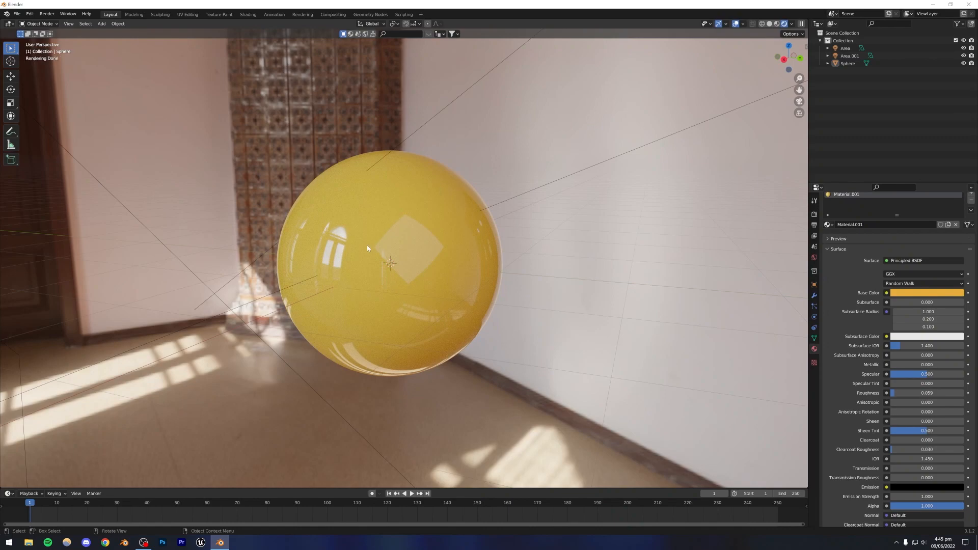
Step: View the glossy sphere in front of the doorway with the viewport gizmos and overlays hidden
middle_drag(416, 255, 399, 270)
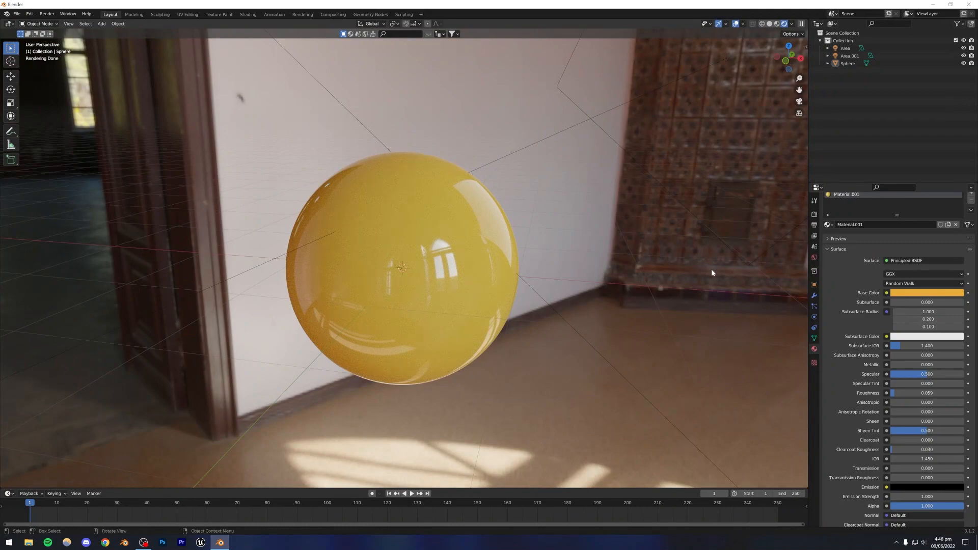
middle_drag(523, 299, 429, 281)
scroll(423, 288, up, 1)
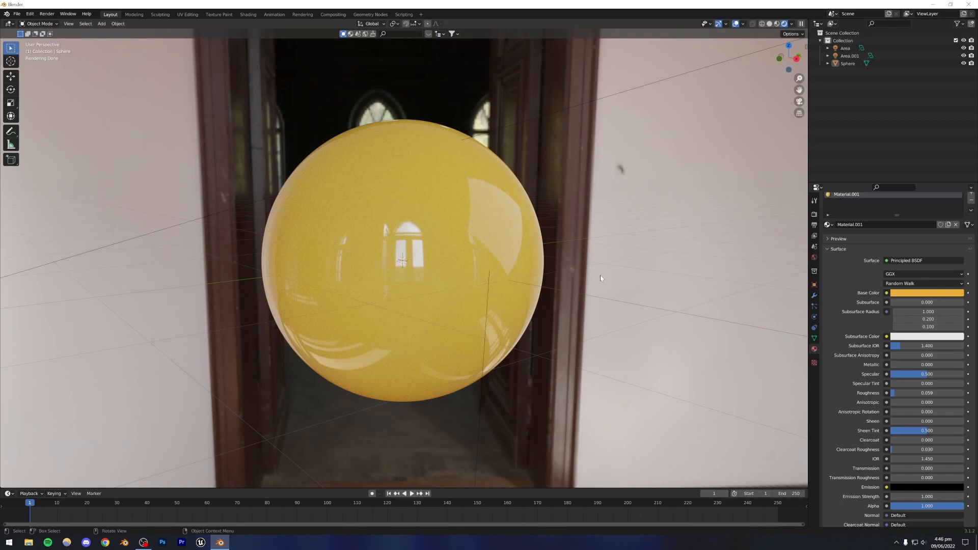
click(718, 24)
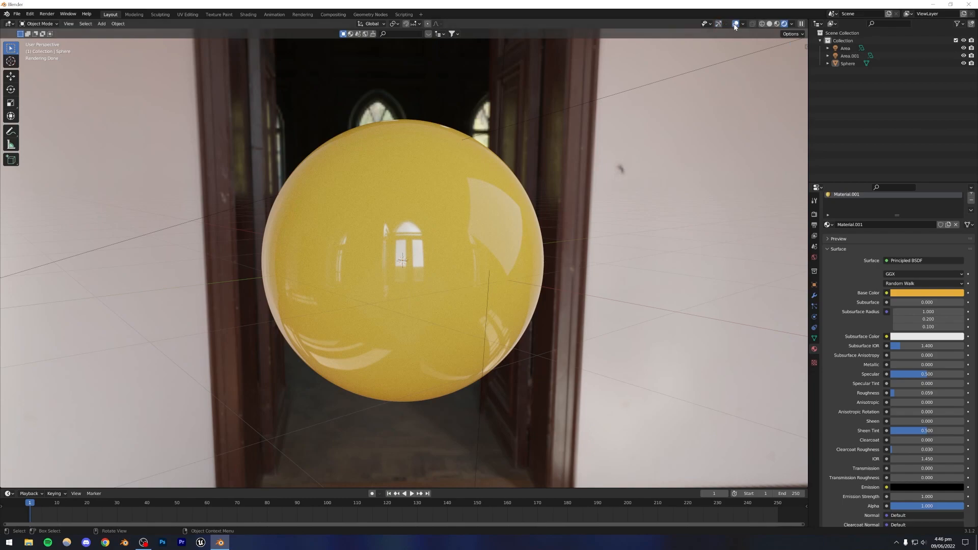
click(735, 24)
Step: Set the sphere material's roughness to 0.300 and shift its base color to a softer, lighter orange
drag(900, 392, 912, 391)
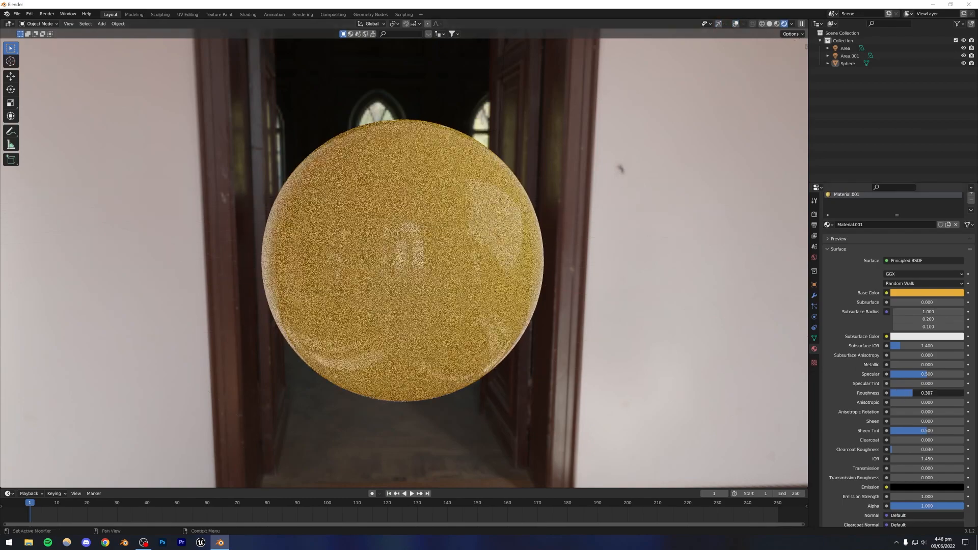
click(908, 293)
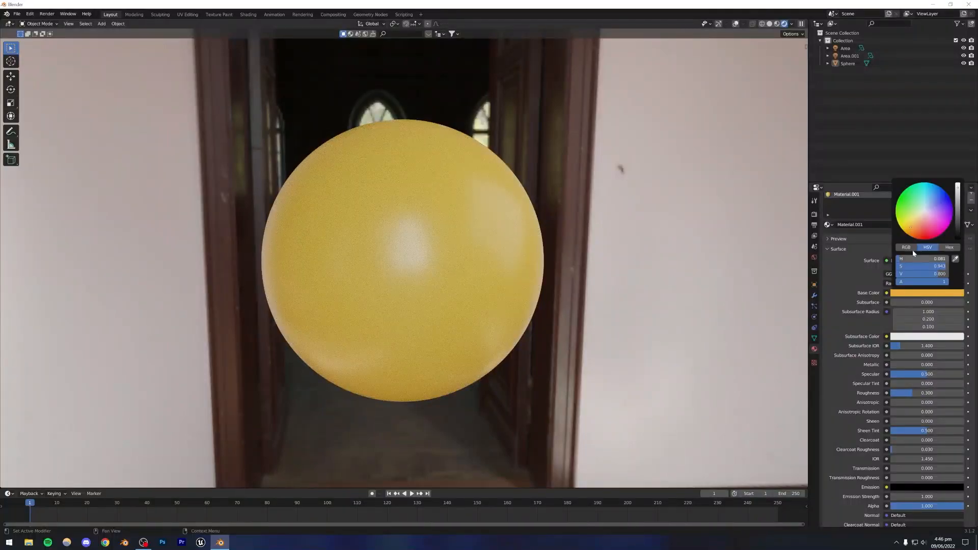
click(914, 225)
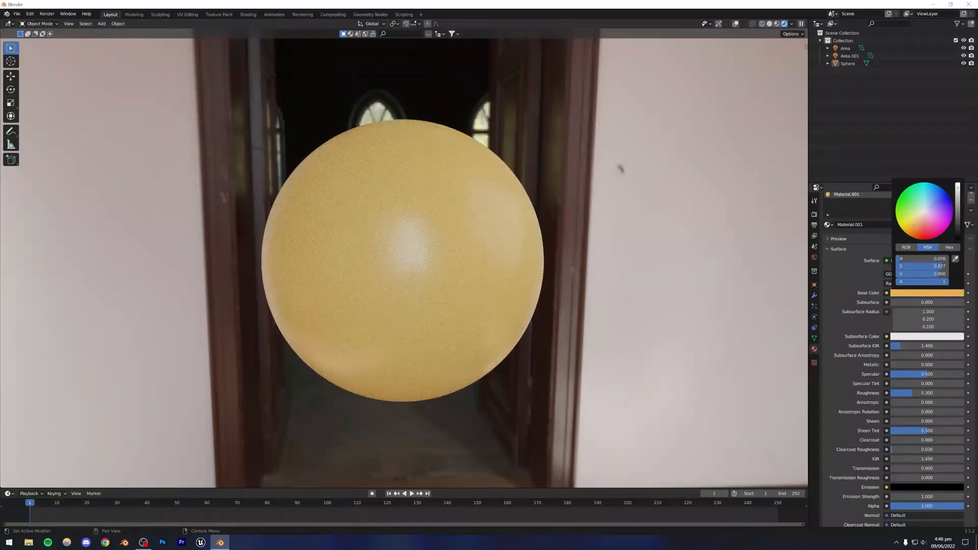
drag(913, 224, 914, 226)
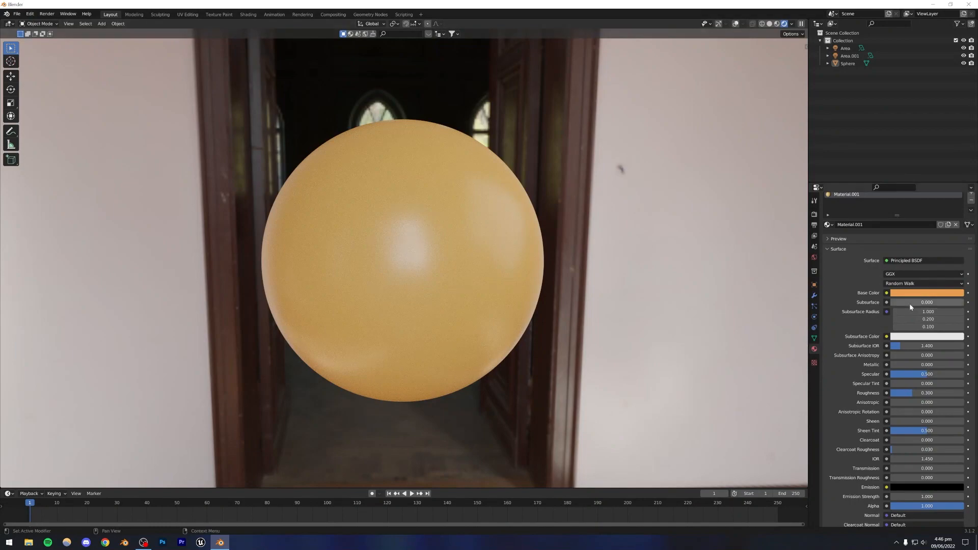
Step: Try a subsurface value of 0.166 on the sphere's material and reduce it to 0.066
drag(909, 302, 922, 302)
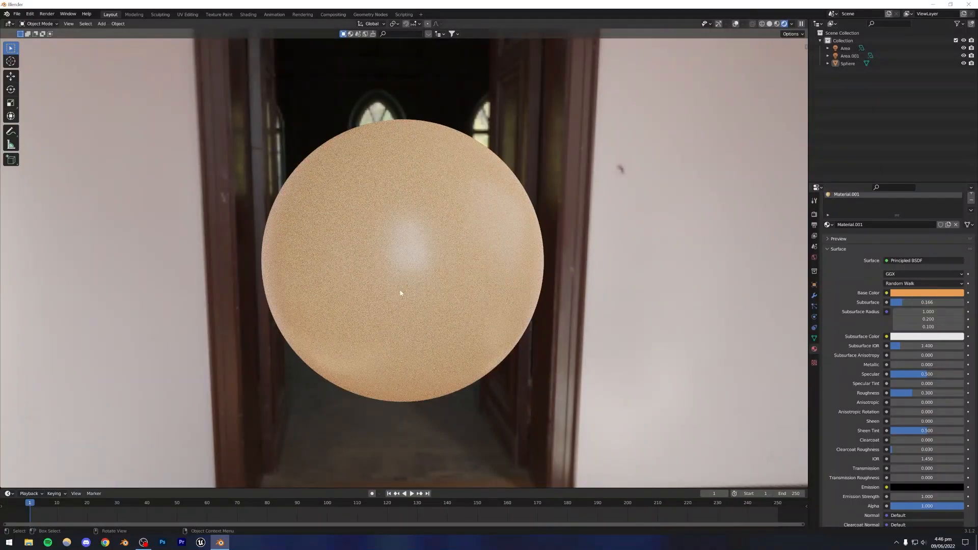
drag(921, 303, 895, 302)
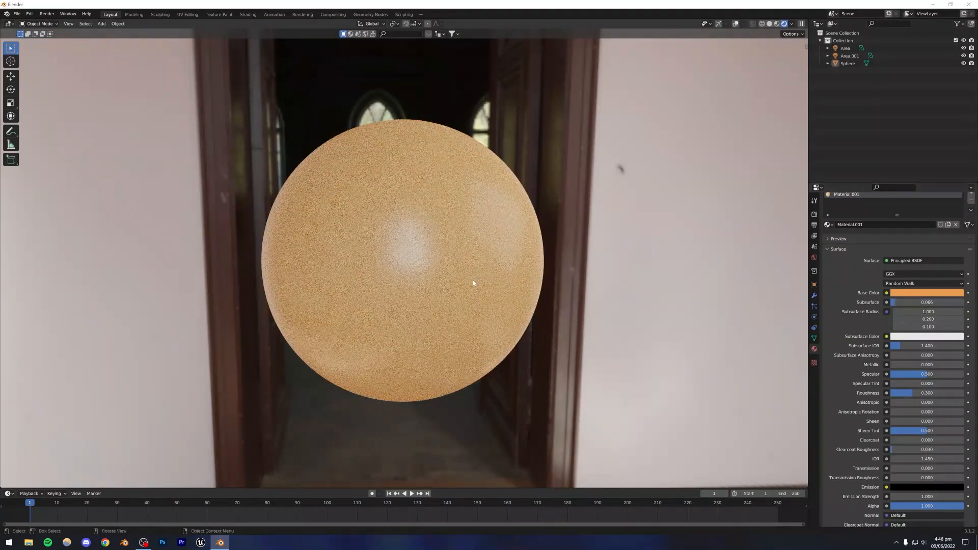
middle_drag(387, 261, 430, 258)
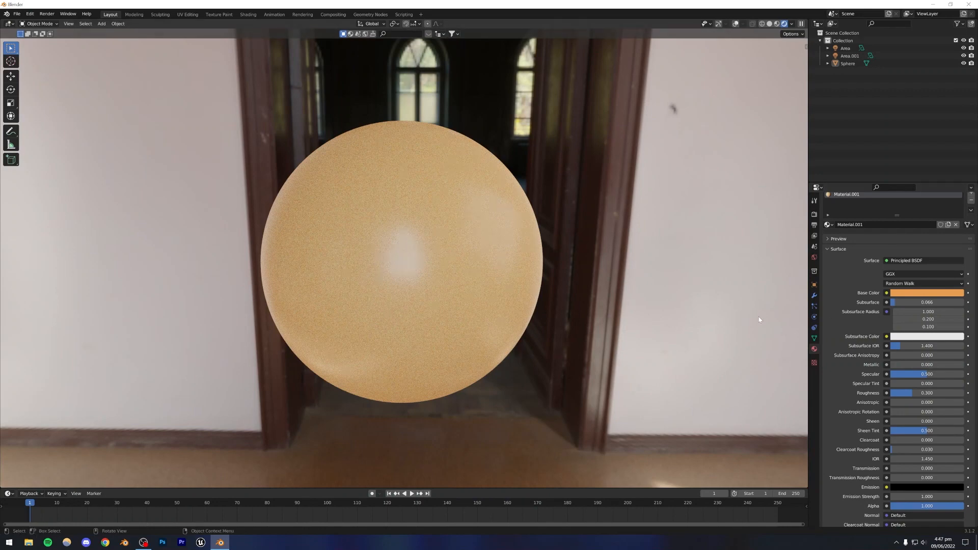
Step: Set the sphere material's subsurface color to green and try a subsurface value of 0.410 before lowering it again
click(902, 339)
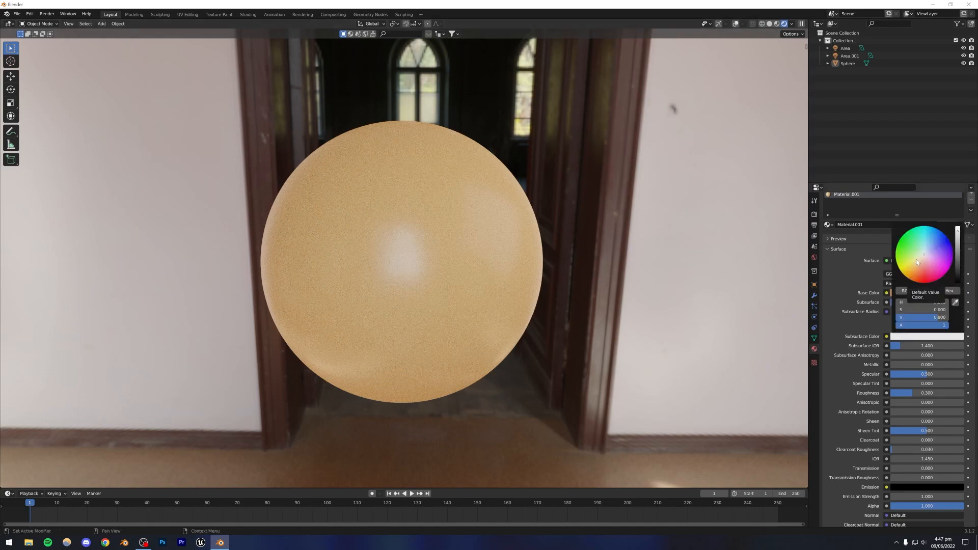
drag(916, 259, 905, 243)
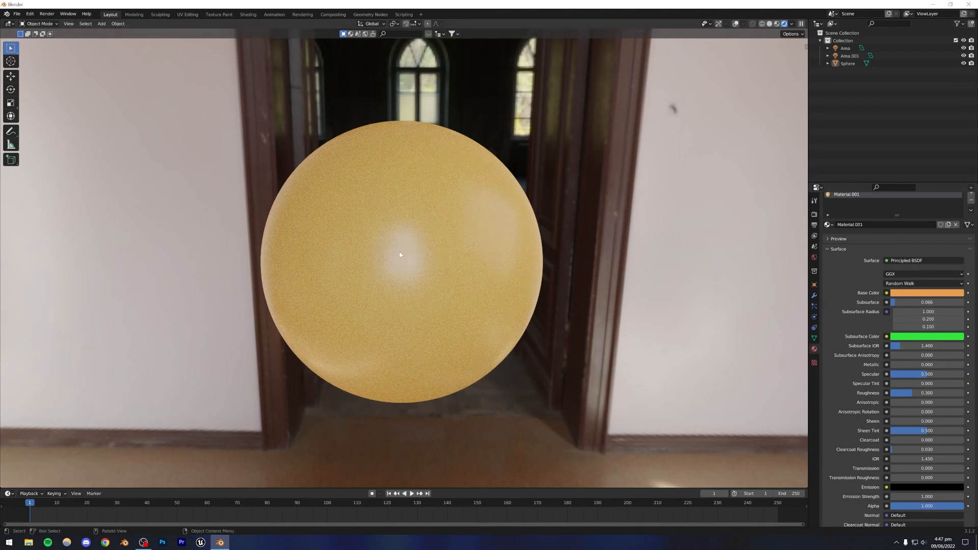
click(904, 337)
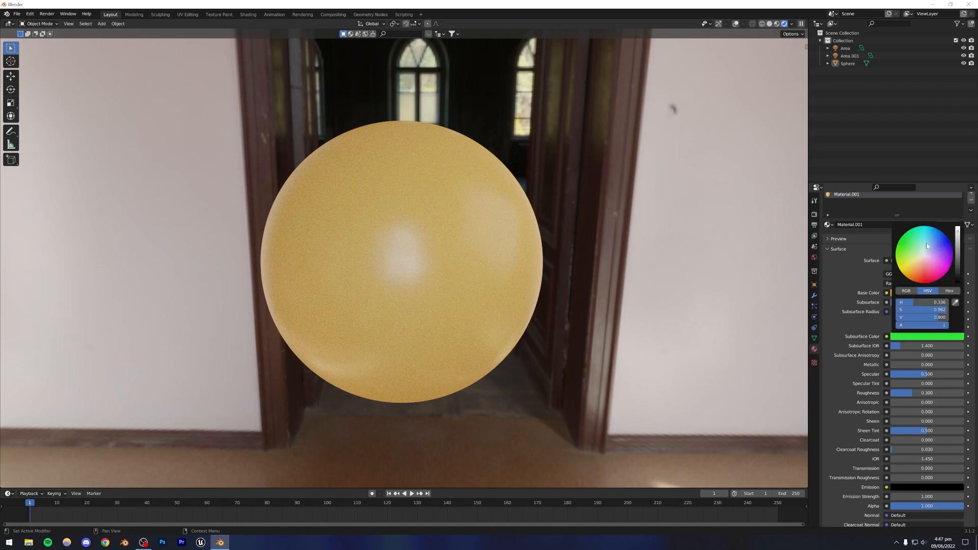
drag(896, 302, 921, 303)
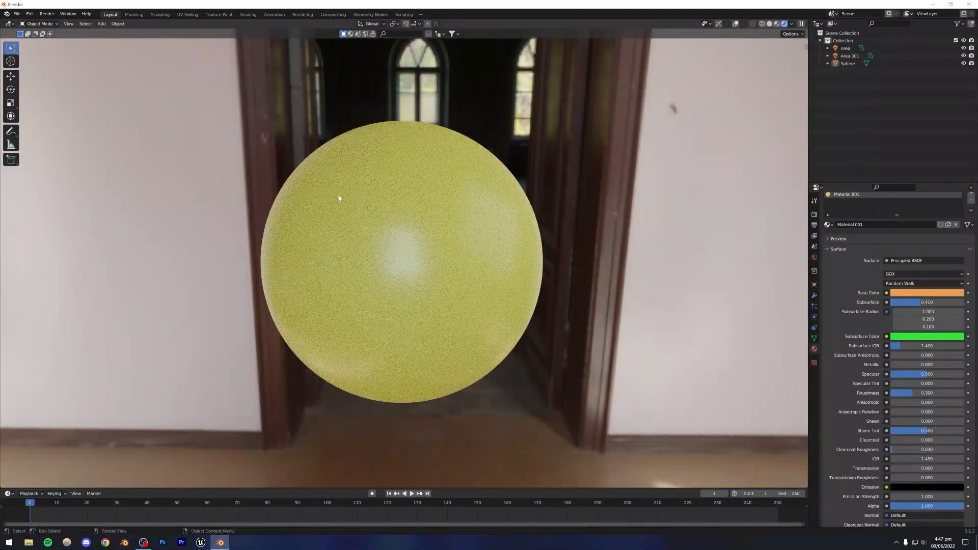
drag(917, 302, 899, 303)
Step: Set the material's subsurface color to orange-red, subsurface to 0.145 and roughness to 0.434
click(909, 337)
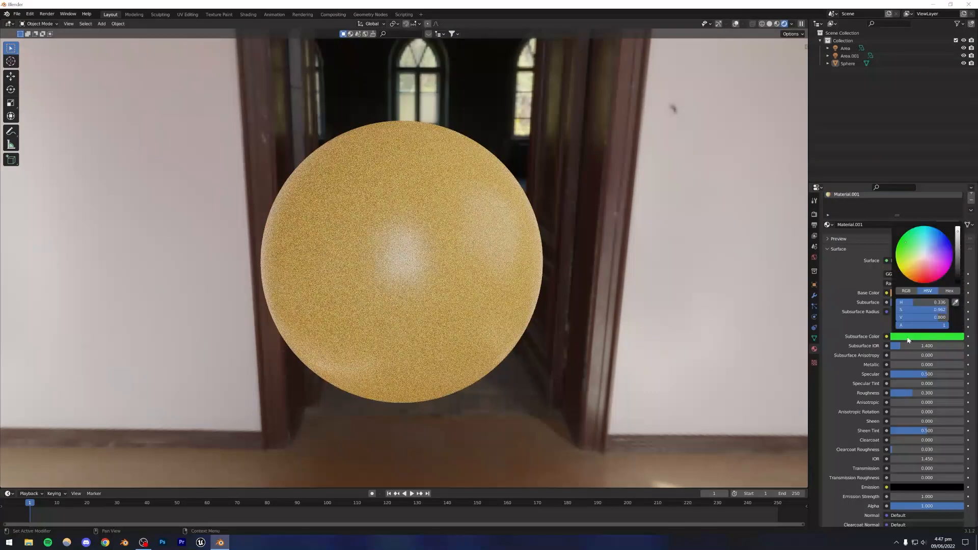
click(914, 278)
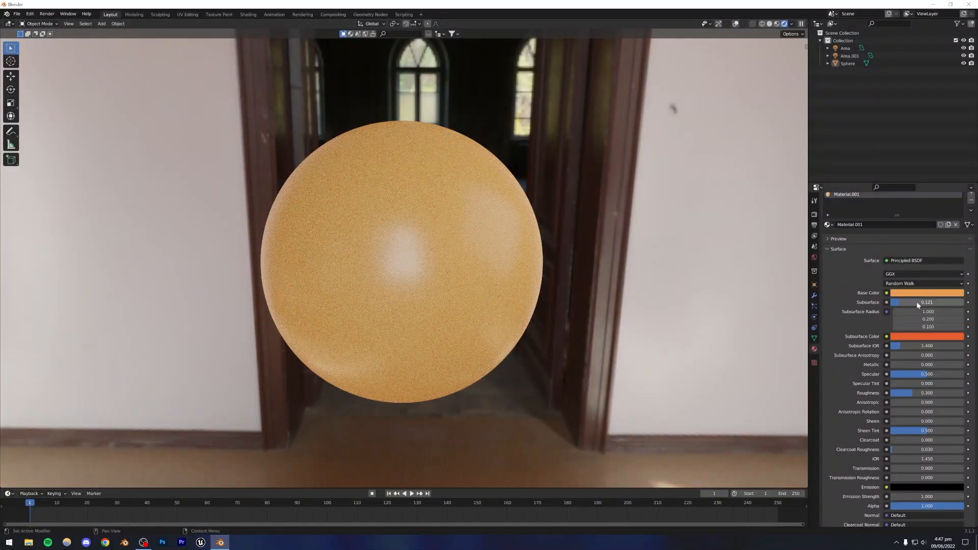
drag(917, 305, 923, 305)
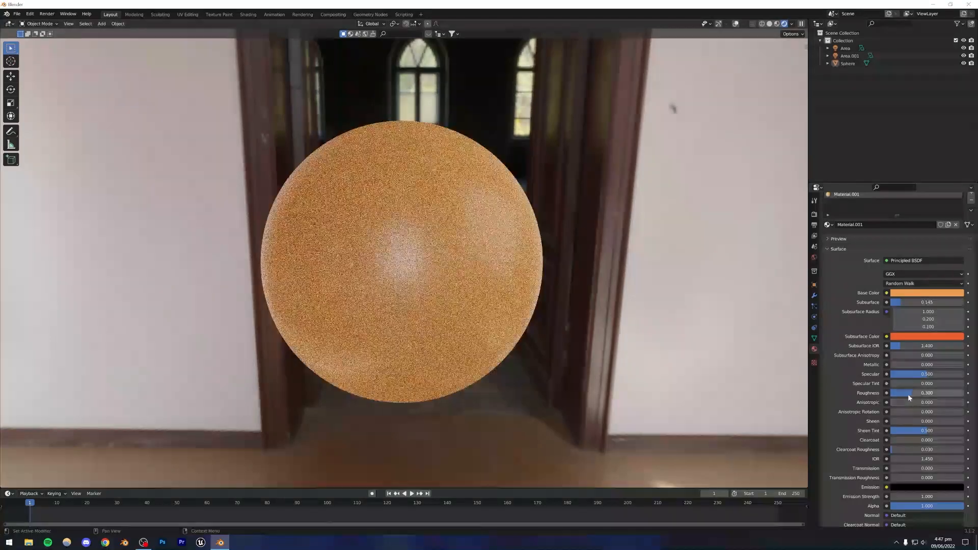
drag(908, 393, 913, 394)
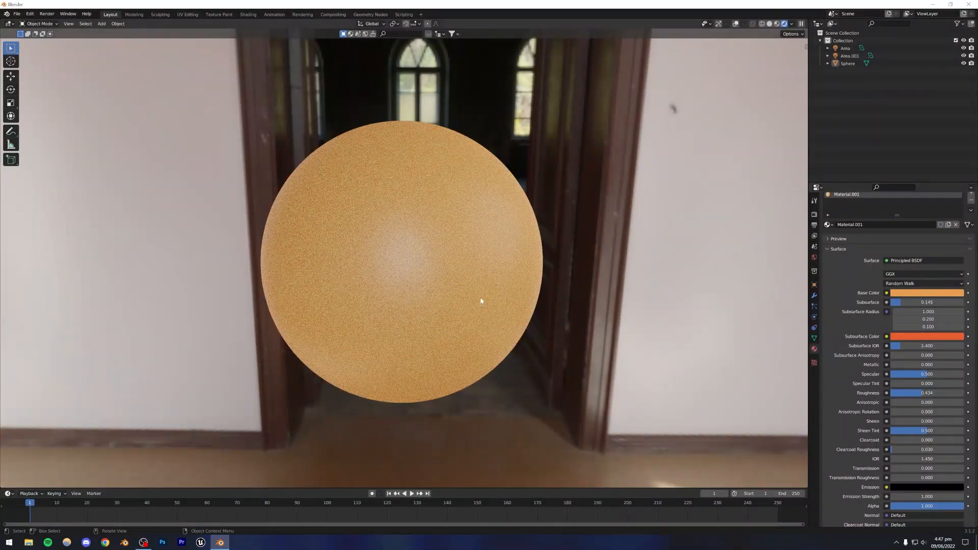
middle_drag(482, 301, 401, 288)
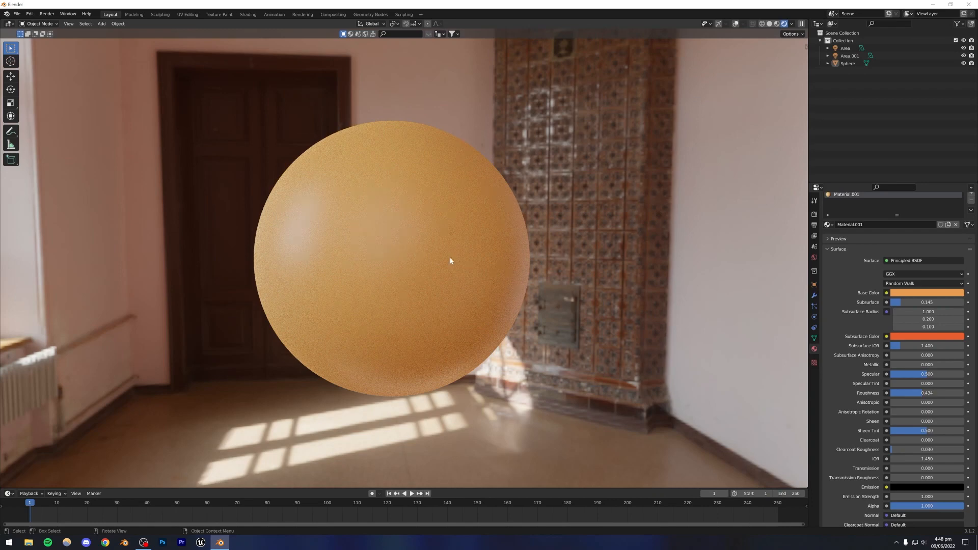
Step: Set the sphere material's subsurface to 0.000 and turn its base color light gray with saturation 0.000
click(444, 269)
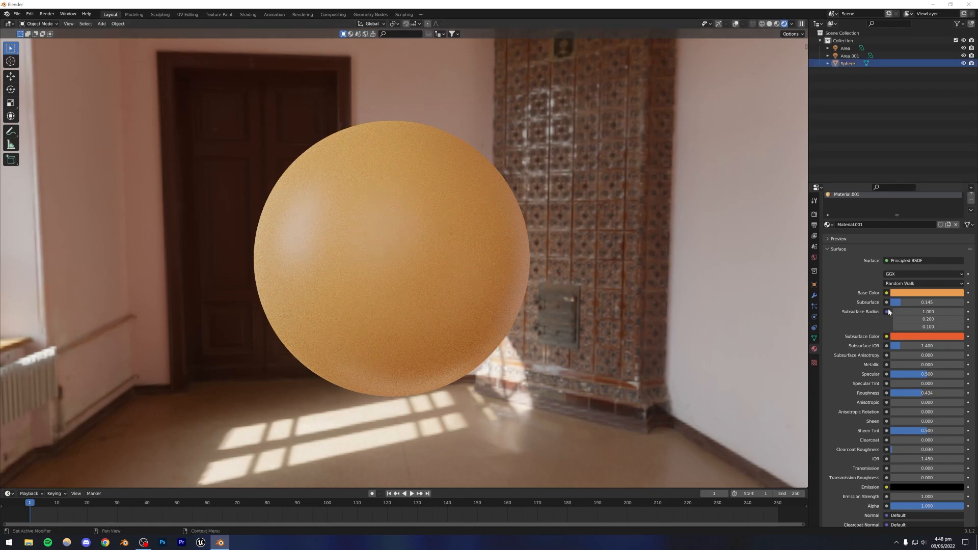
drag(905, 304, 891, 304)
click(906, 294)
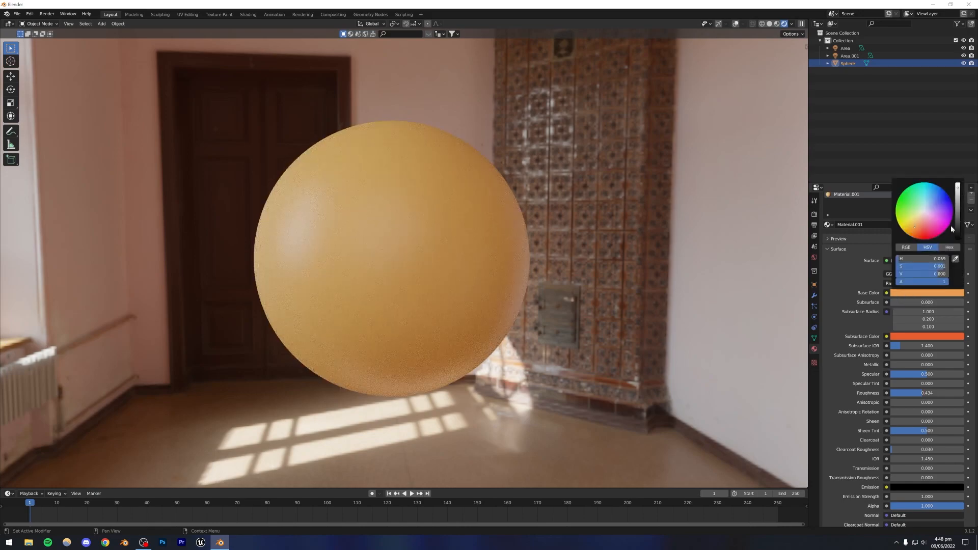
drag(957, 204, 958, 182)
drag(923, 267, 872, 267)
drag(958, 184, 957, 191)
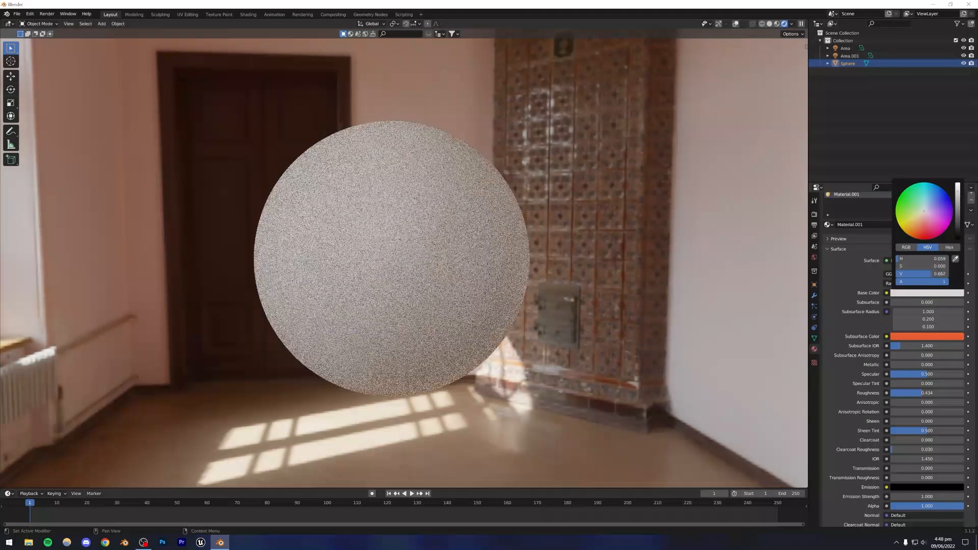
Step: Make the sphere's material fully metallic with a roughness of 0.341 and deselect the sphere
drag(900, 365, 965, 365)
drag(909, 393, 903, 393)
click(641, 235)
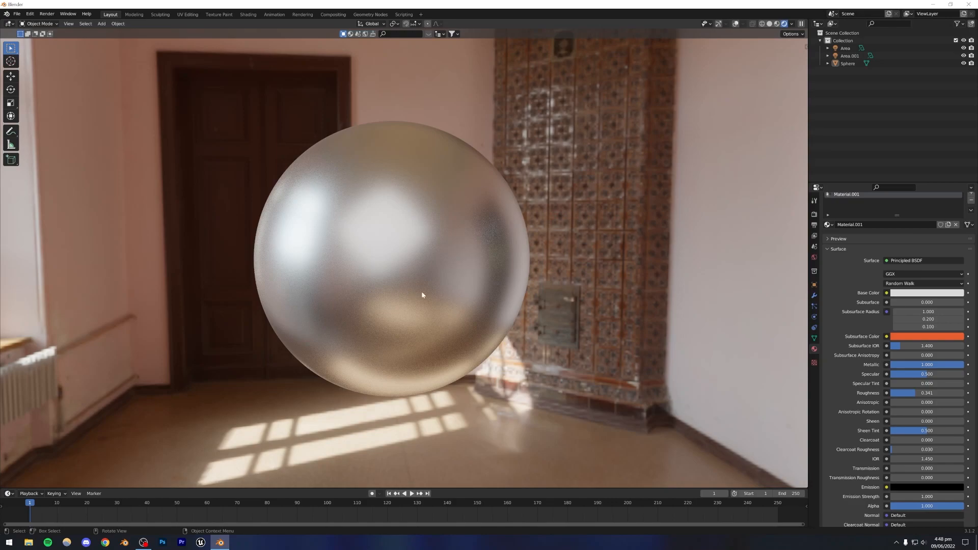
middle_drag(388, 286, 316, 262)
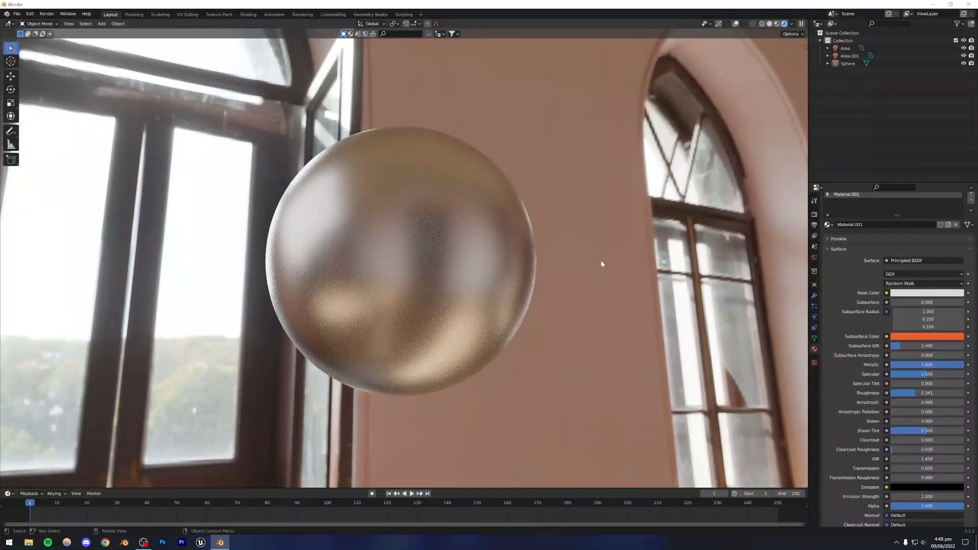
middle_drag(249, 225, 400, 230)
scroll(377, 262, up, 7)
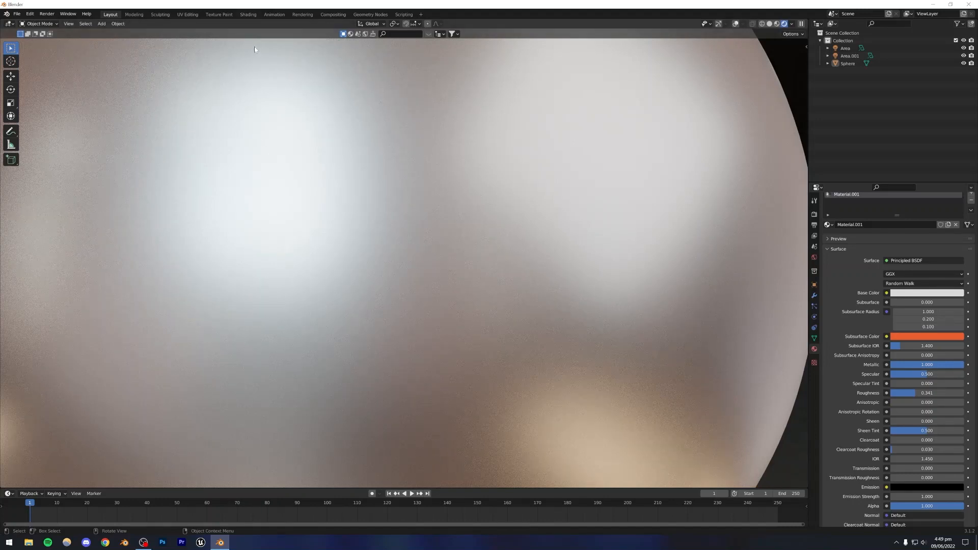
Step: Switch to the Shading workspace and frame the sphere together with its material's full node graph
click(248, 14)
scroll(484, 205, up, 3)
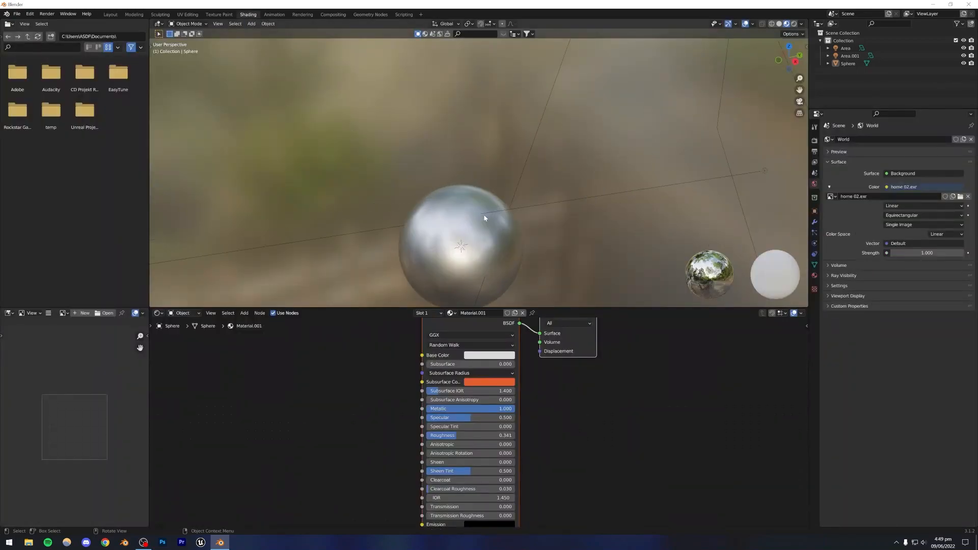
middle_drag(485, 206, 521, 136)
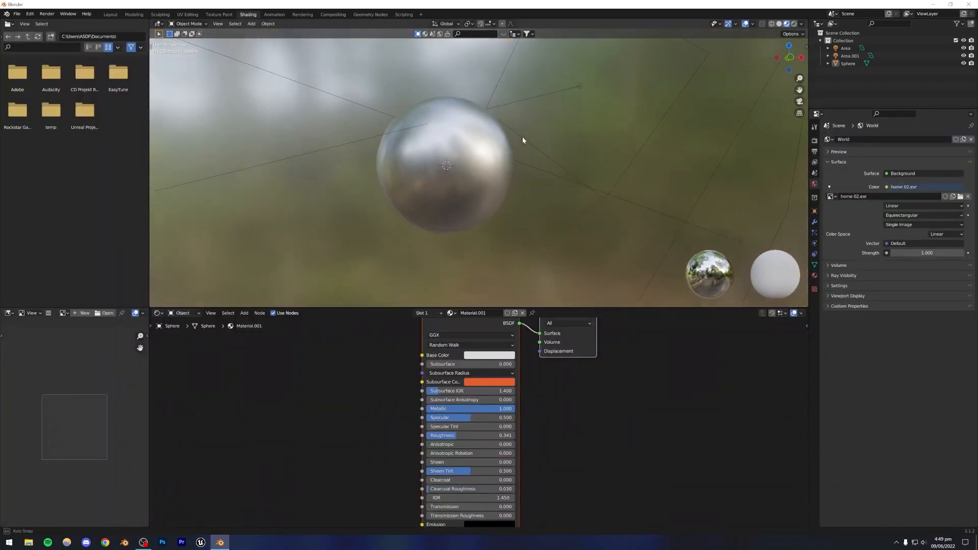
scroll(521, 137, up, 4)
shift+middle_drag(446, 151, 451, 154)
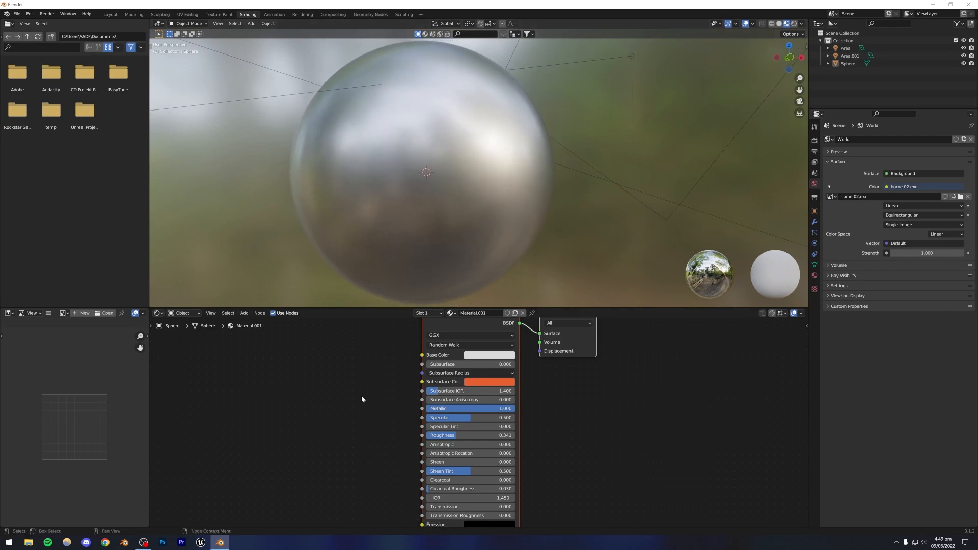
scroll(360, 395, down, 2)
middle_drag(360, 394, 417, 397)
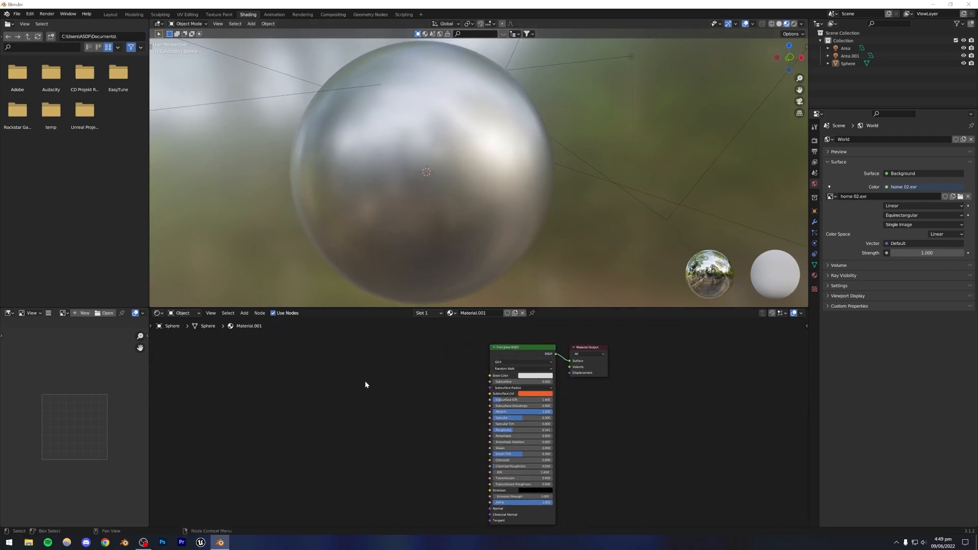
Step: Switch to Chrome and search Google Images for "noise texture normal"
click(105, 543)
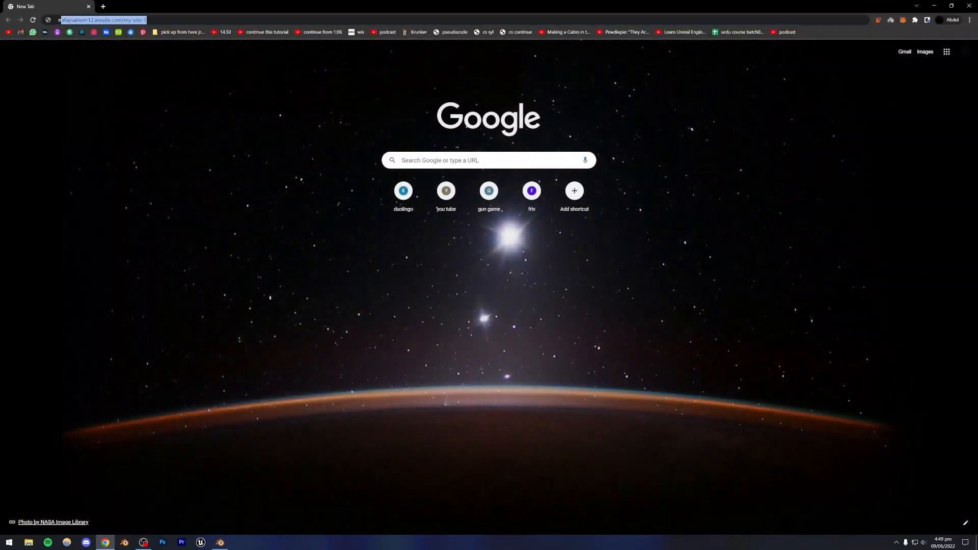
text(no)
key(Down)
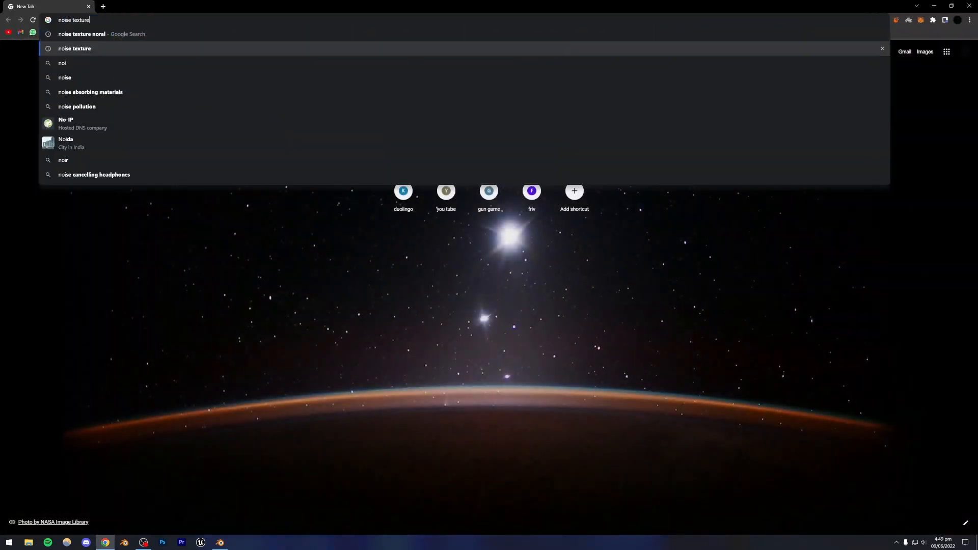
key(Return)
click(108, 70)
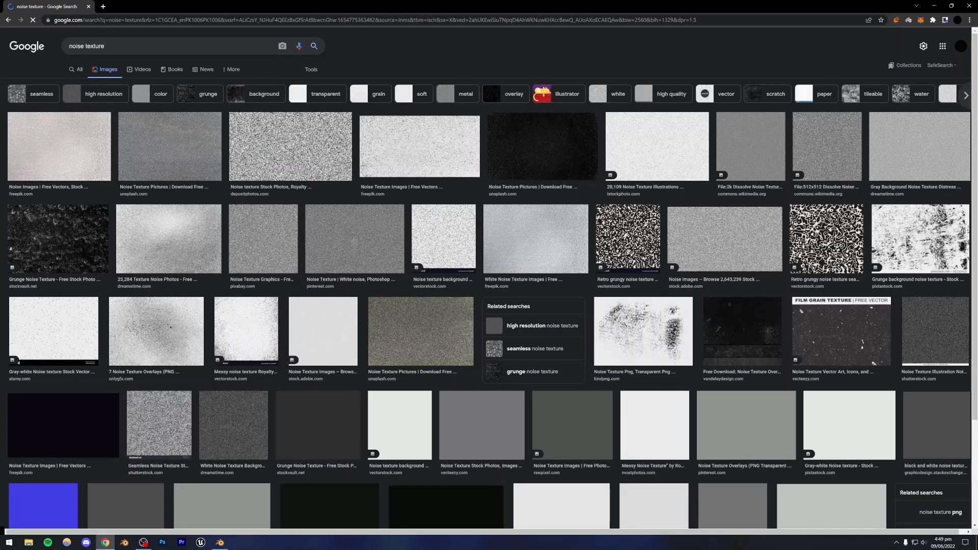
text(normal)
key(Return)
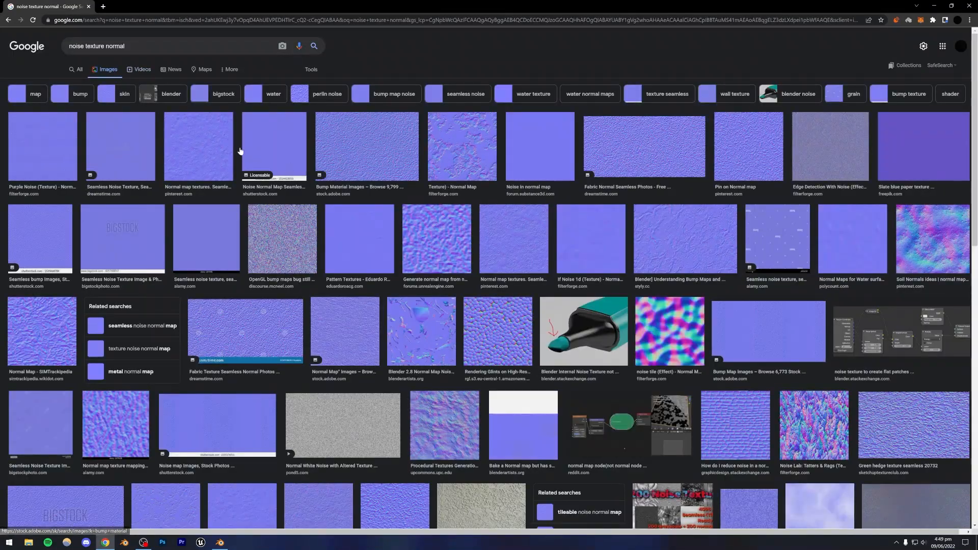
Step: Save the Adobe Stock bump material normal map as a JPEG in the Downloads images folder
click(359, 146)
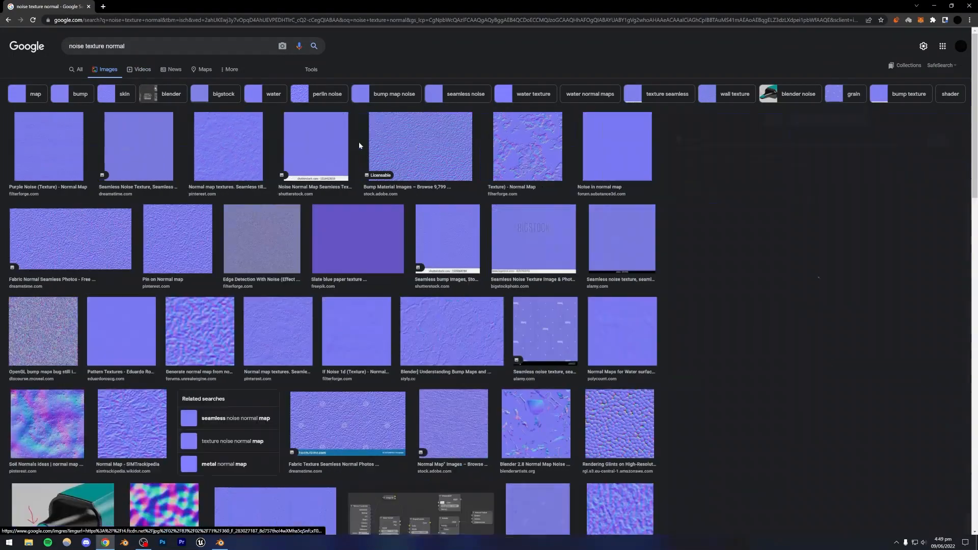
right_click(813, 132)
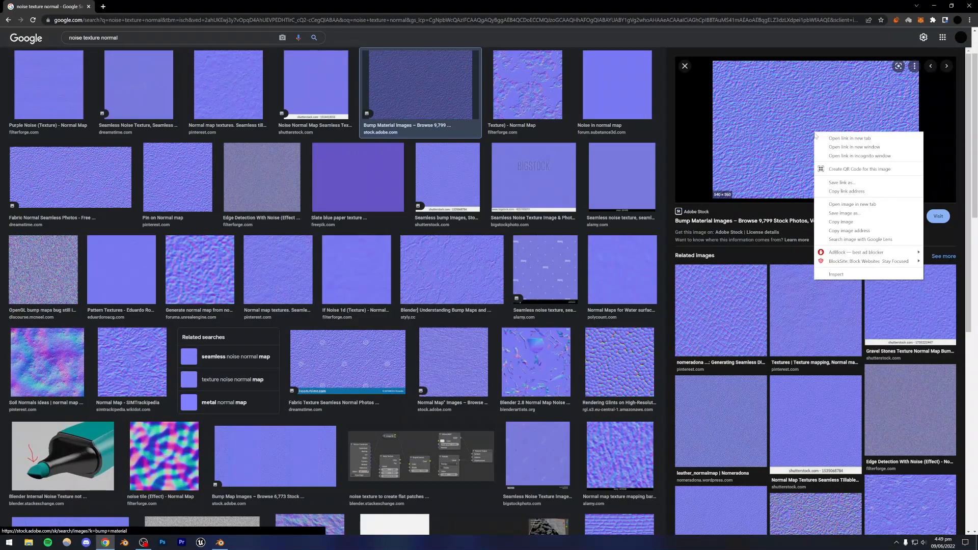
click(838, 213)
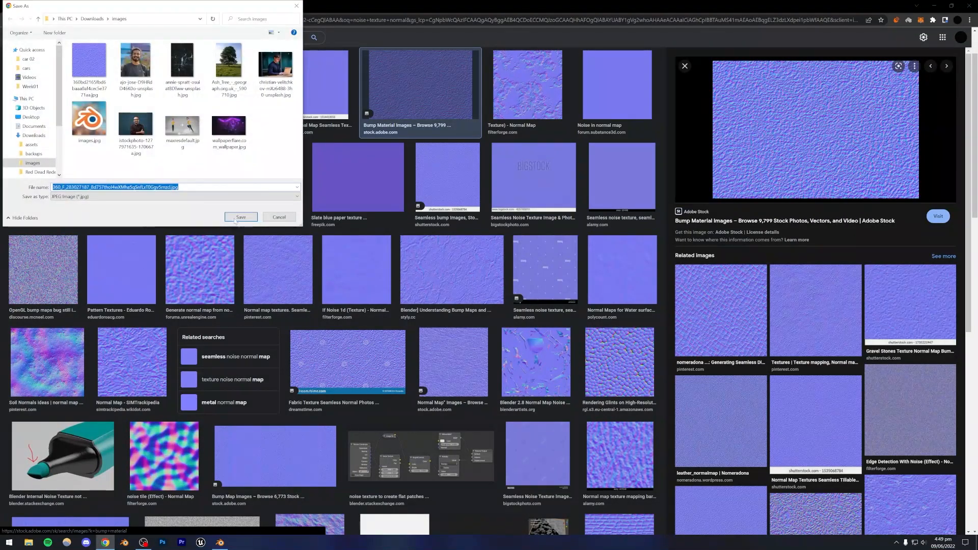
click(236, 219)
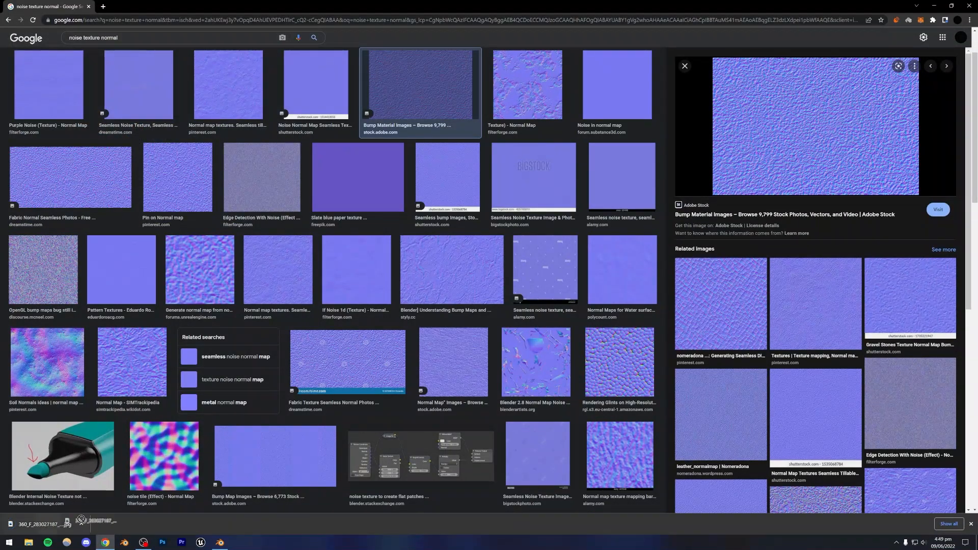
Step: Bring the downloaded normal map into Blender's shader graph and connect its Color output to the Principled BSDF's Normal input
drag(81, 519, 275, 397)
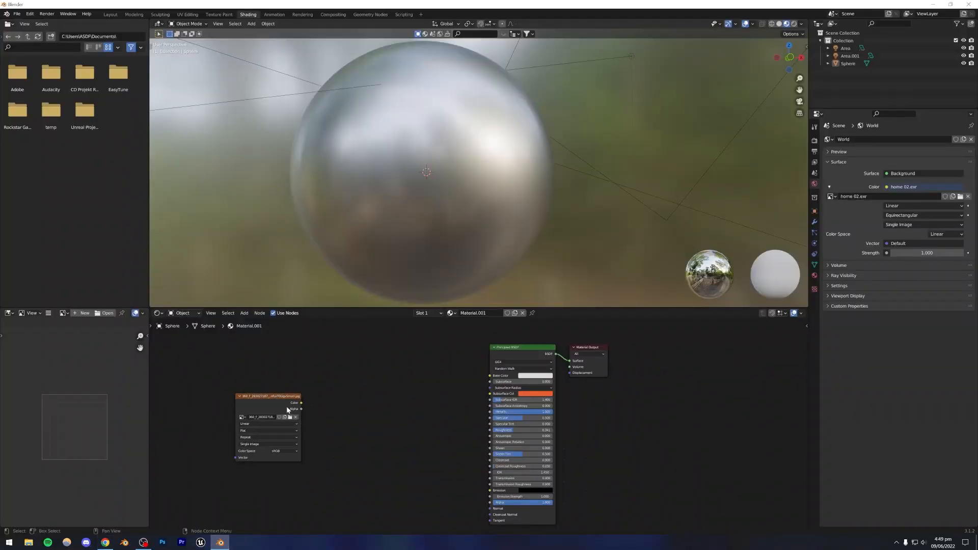
middle_drag(393, 442, 331, 390)
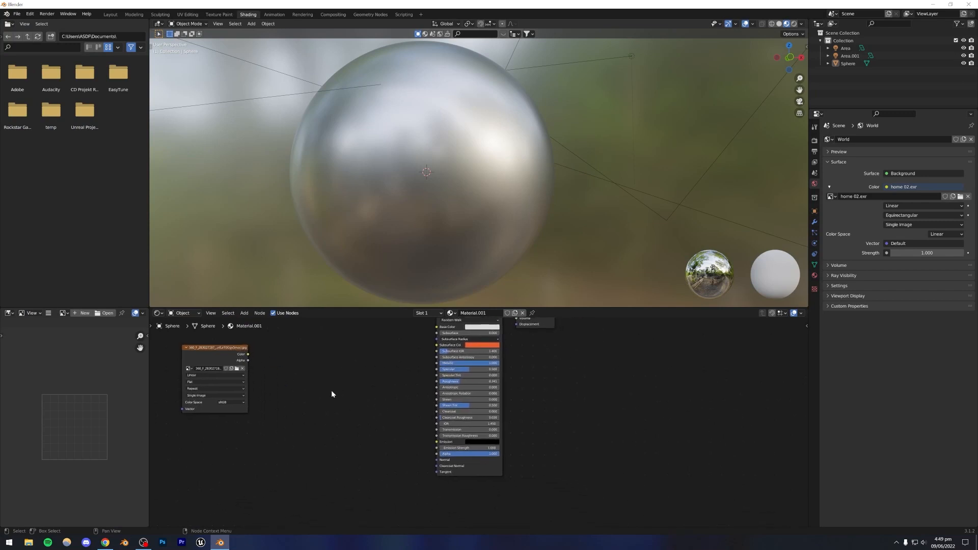
drag(265, 359, 440, 458)
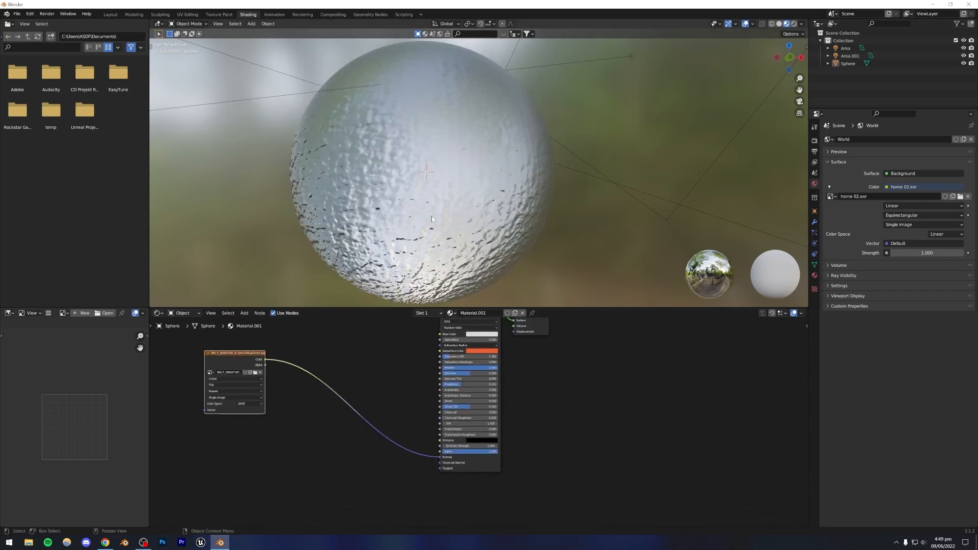
mouse_move(439, 184)
middle_down()
mouse_move(448, 208)
mouse_move(451, 188)
middle_up()
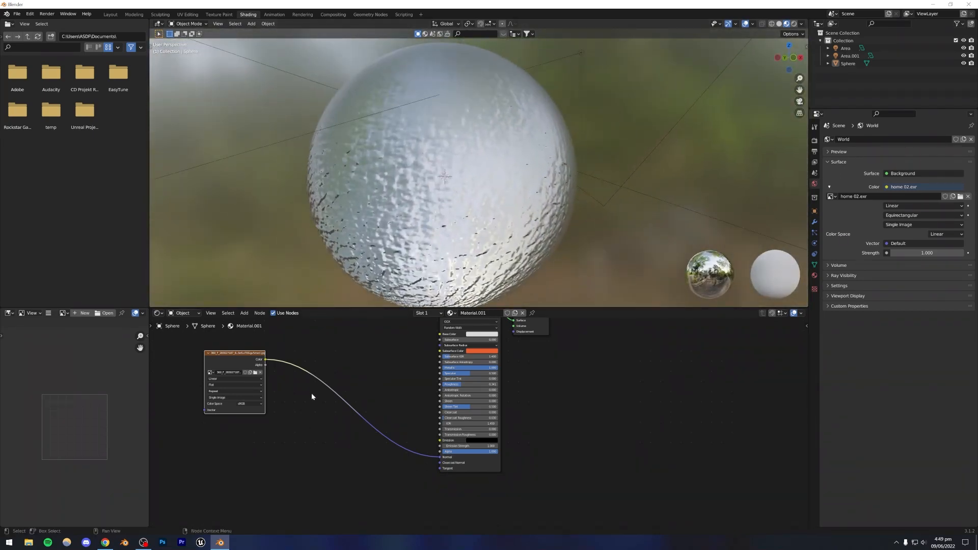
Step: Insert a Normal Map node on the link between the image texture and the Principled BSDF's Normal input
key(shift+a)
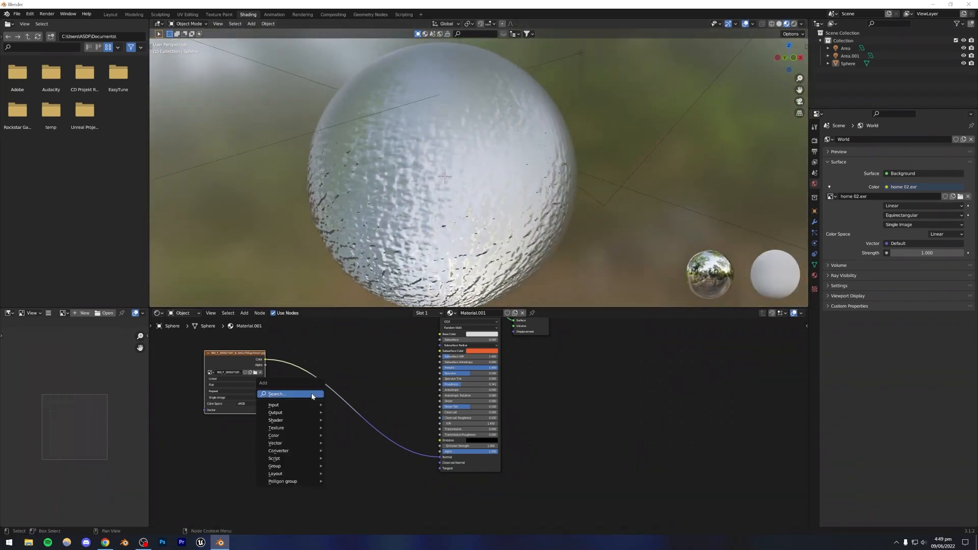
click(279, 395)
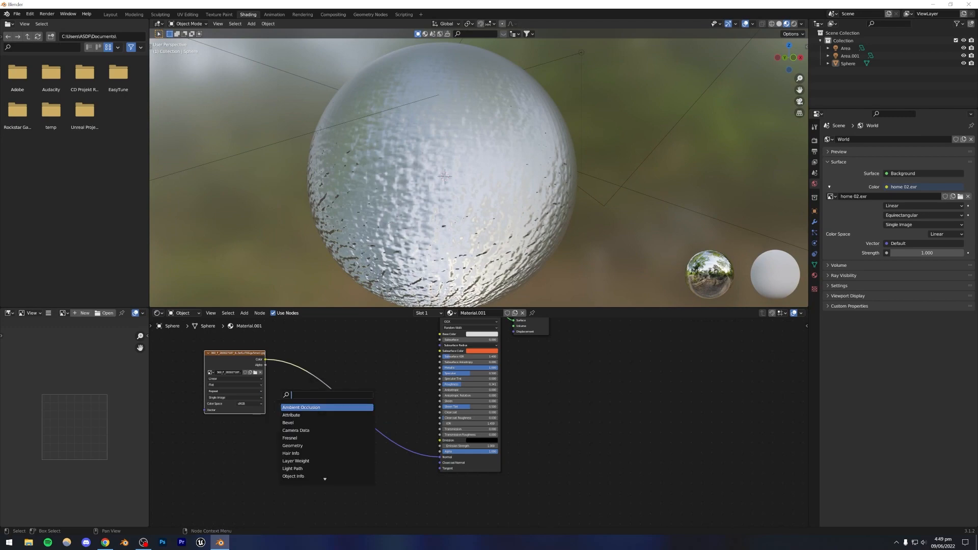
text(norm)
key(Down)
key(Return)
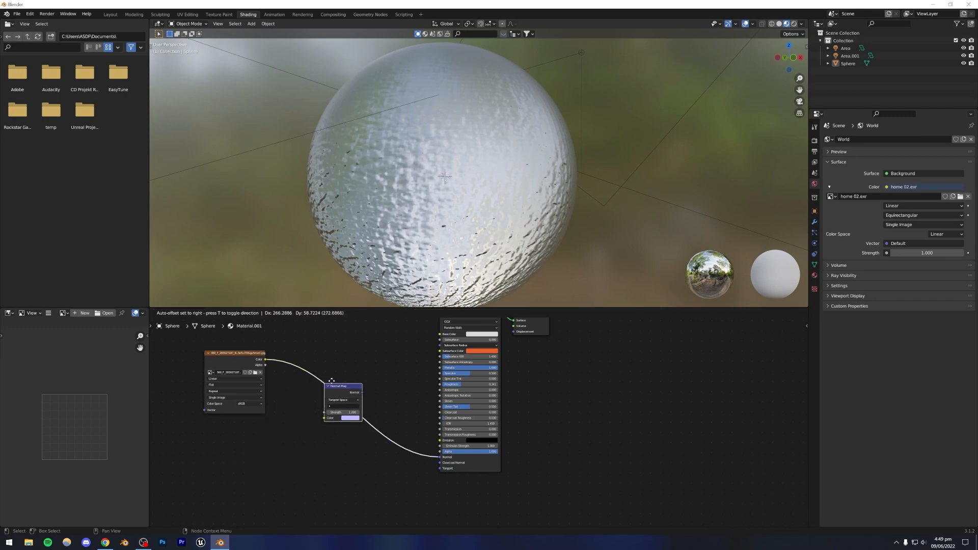
click(340, 392)
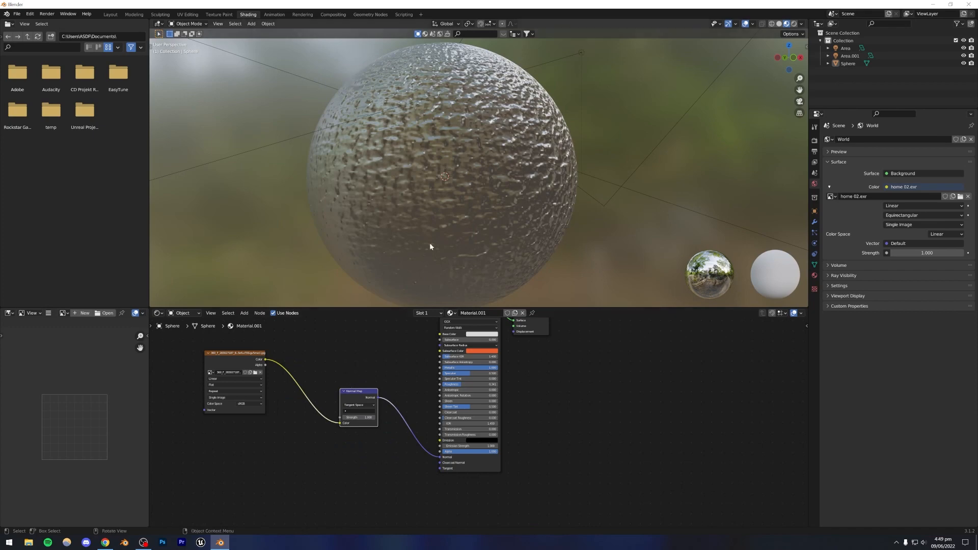
Step: Switch the 3D viewport to rendered shading to show the normal-mapped sphere in its environment lighting
scroll(458, 214, down, 3)
mouse_move(474, 186)
middle_down()
mouse_move(493, 170)
mouse_move(470, 190)
mouse_move(491, 189)
middle_up()
scroll(470, 190, up, 1)
scroll(469, 188, up, 2)
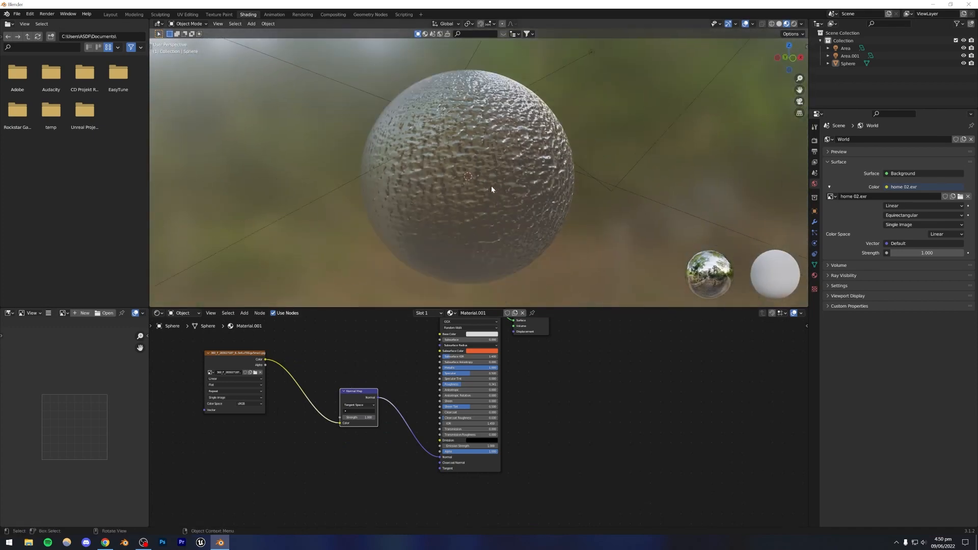
click(795, 24)
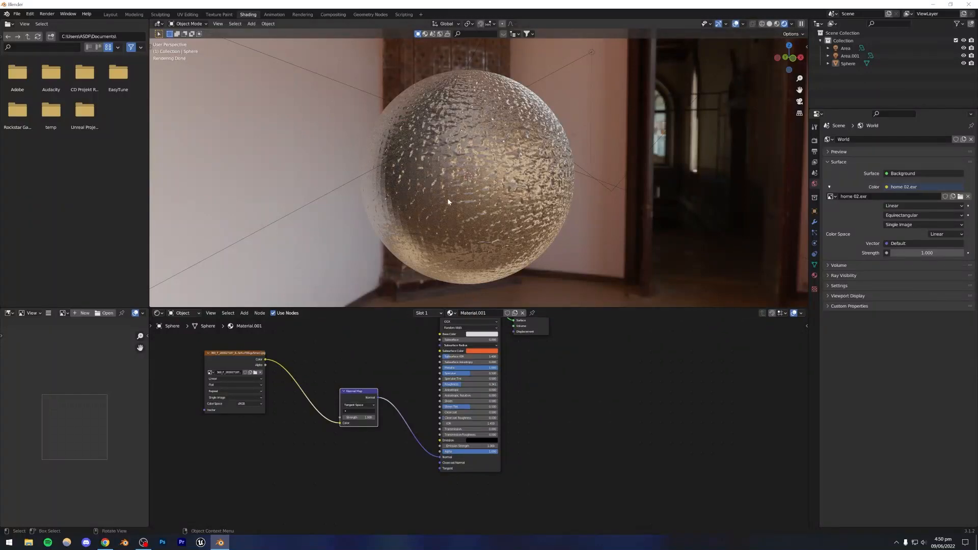
Step: Add Mapping and Texture Coordinate nodes to the normal map's image texture, feeding its Vector input from UV
middle_drag(316, 355, 403, 369)
click(319, 368)
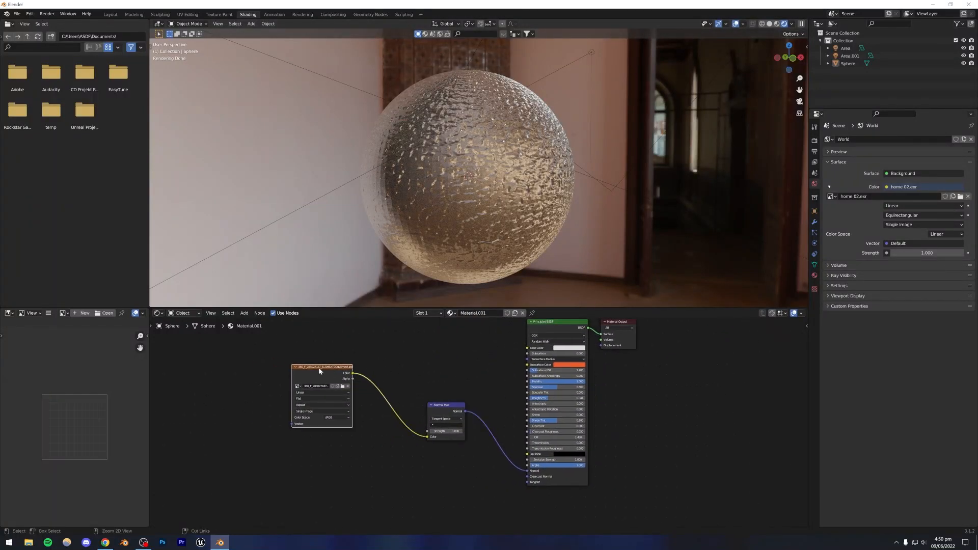
key(ctrl+t)
alt+drag(257, 359, 354, 355)
scroll(339, 414, up, 5)
alt+drag(345, 432, 405, 424)
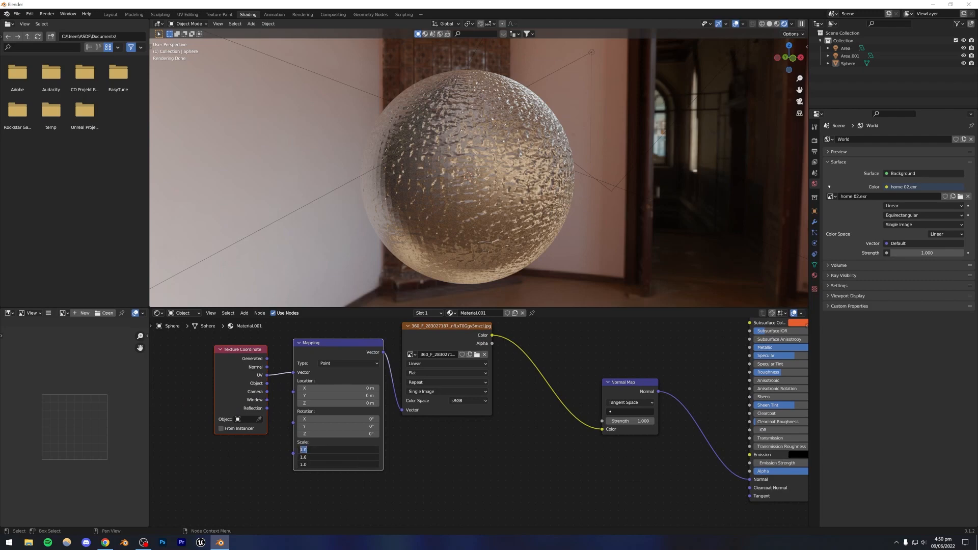
Step: Try a Mapping scale of 20 on all three axes, and settle on 8
key(Return)
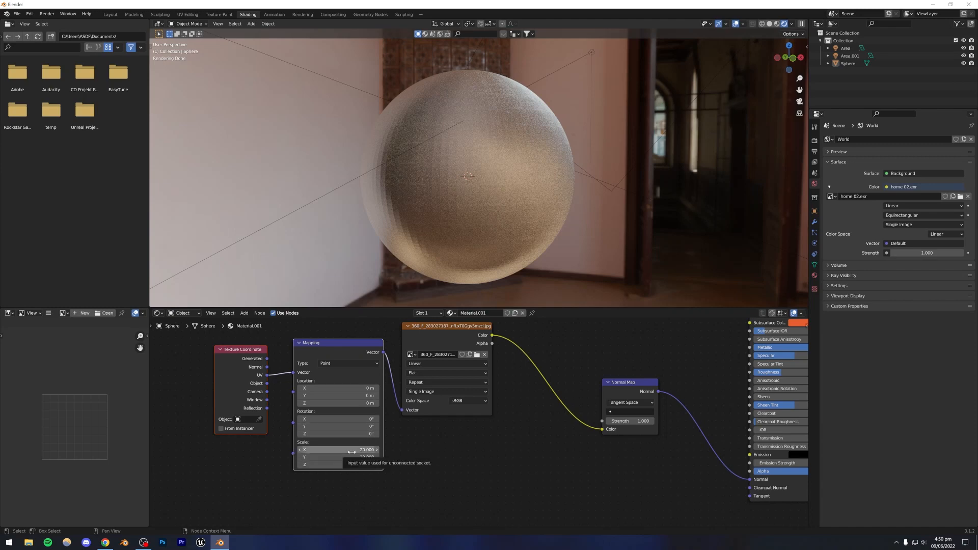
drag(352, 452, 349, 464)
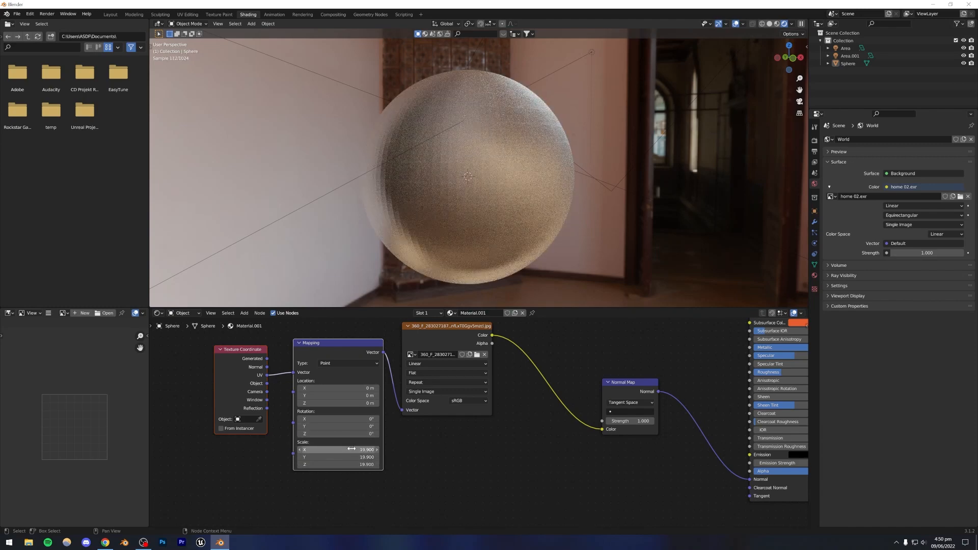
click(352, 450)
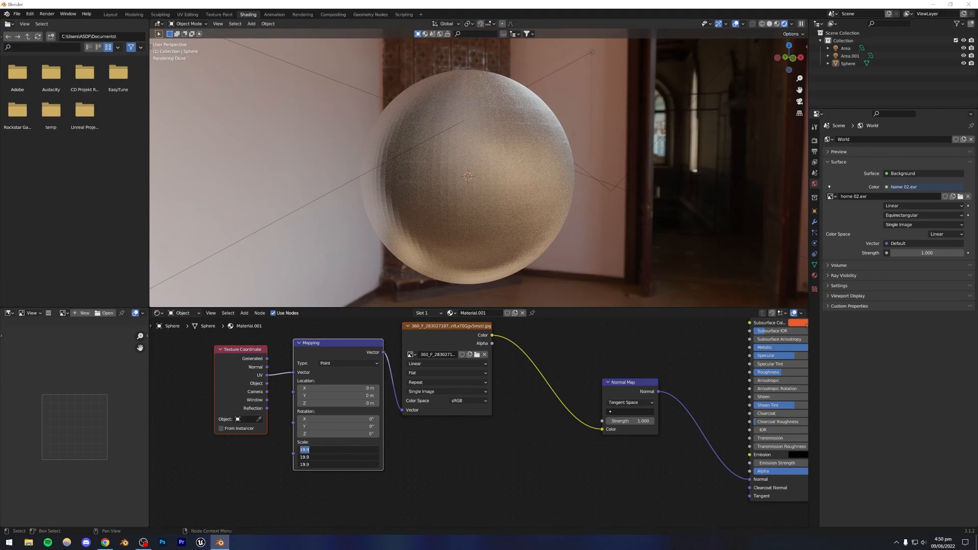
text(8)
key(Return)
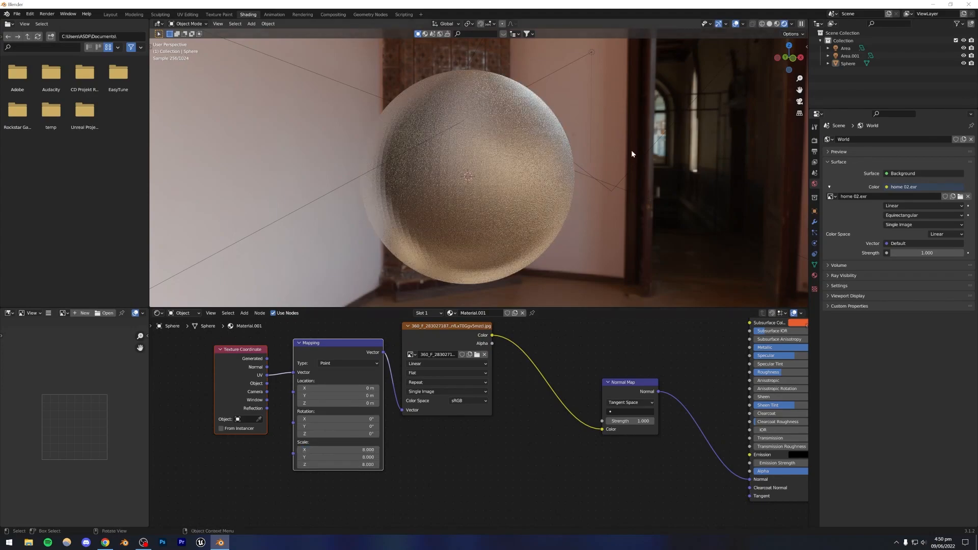
Step: Examine the sphere's tiled surface bumps up close and from several angles
scroll(438, 223, up, 4)
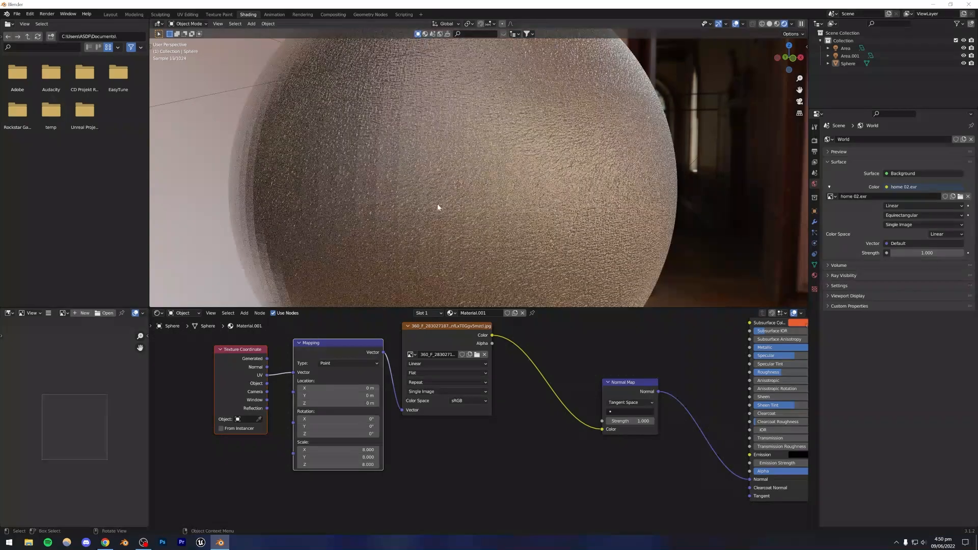
scroll(430, 200, up, 3)
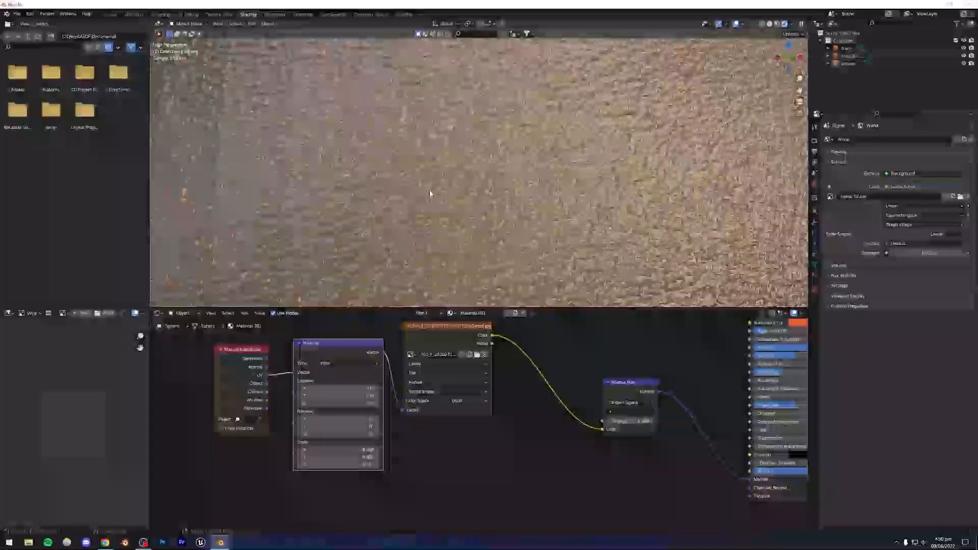
scroll(475, 209, down, 5)
middle_drag(476, 207, 435, 201)
scroll(435, 201, up, 6)
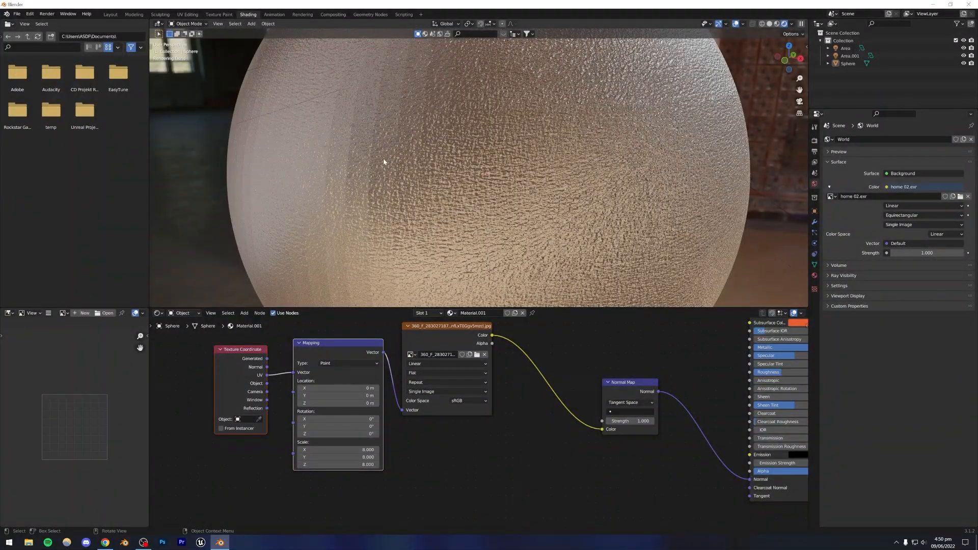
scroll(397, 162, down, 4)
mouse_move(415, 164)
middle_down()
mouse_move(487, 148)
mouse_move(414, 168)
middle_up()
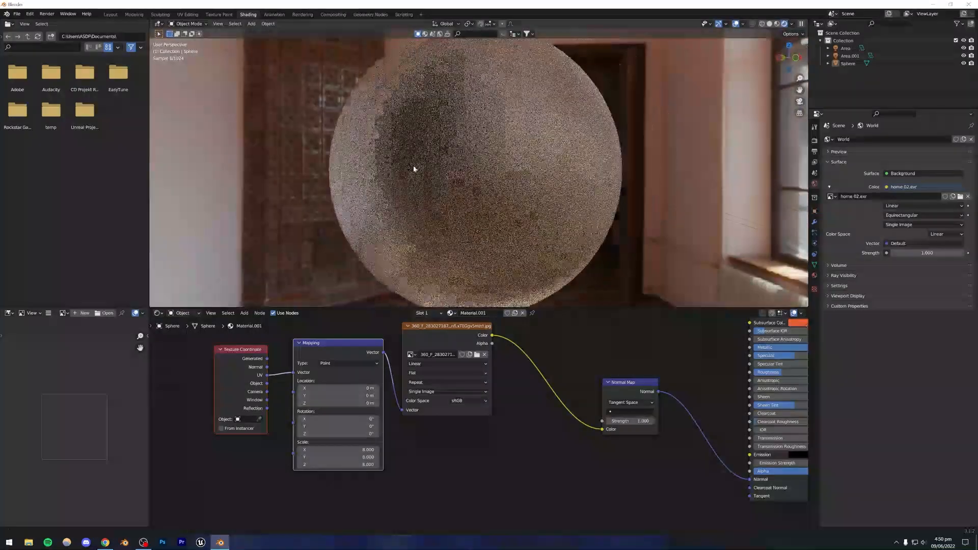
scroll(397, 178, up, 2)
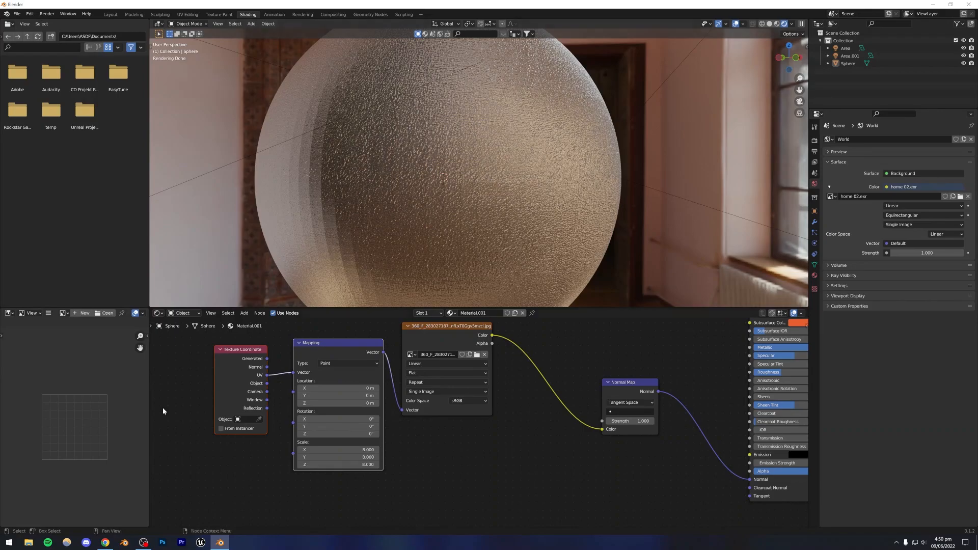
click(102, 544)
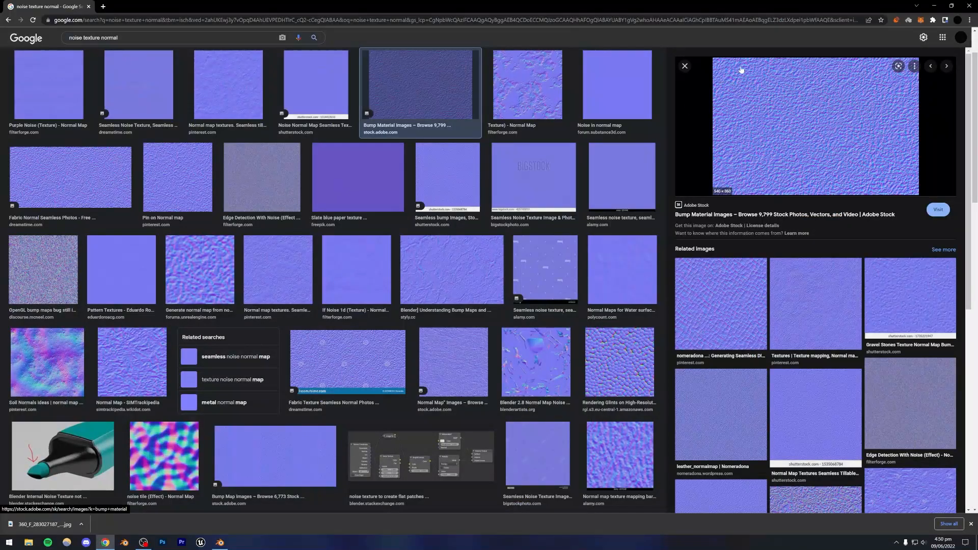
click(219, 543)
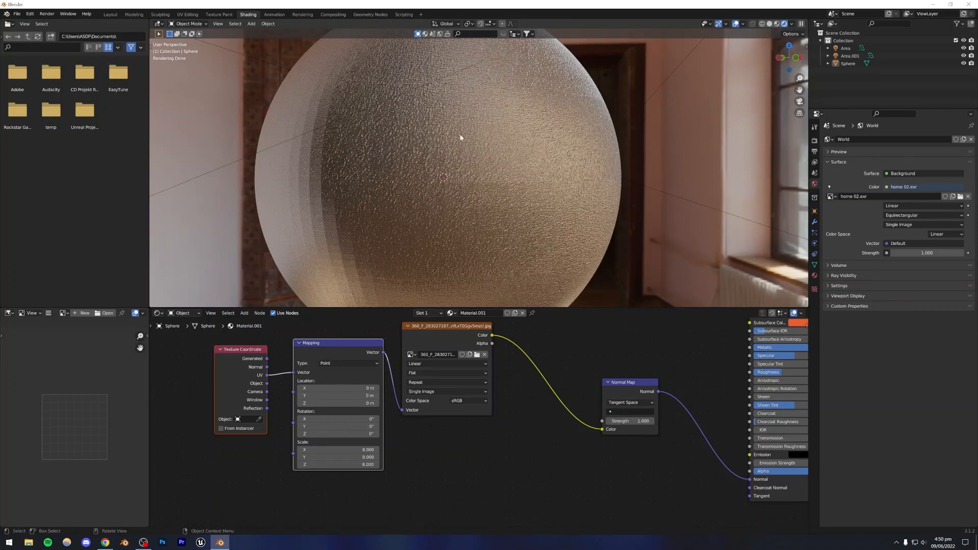
click(379, 172)
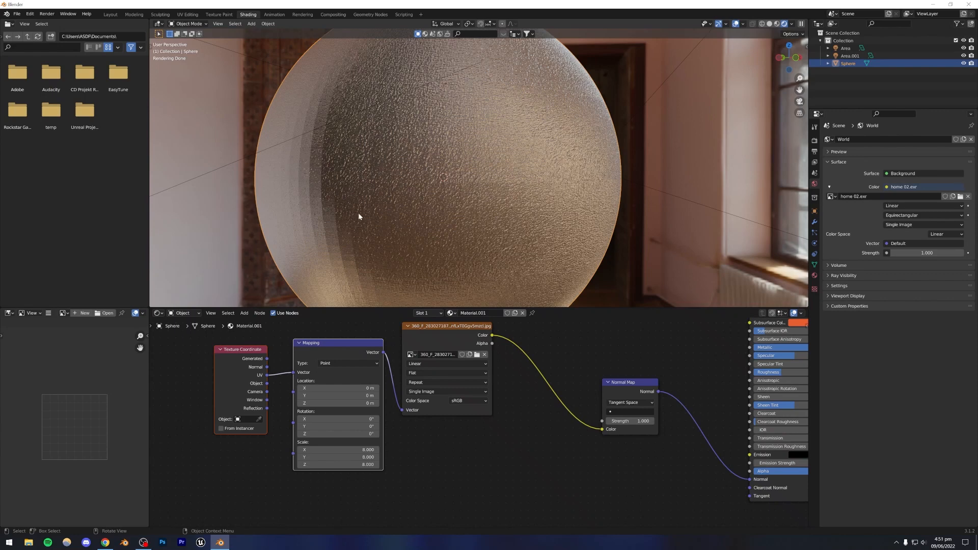
Step: Switch to Chrome and search Google Images for "noise texture normal seemless"
click(105, 542)
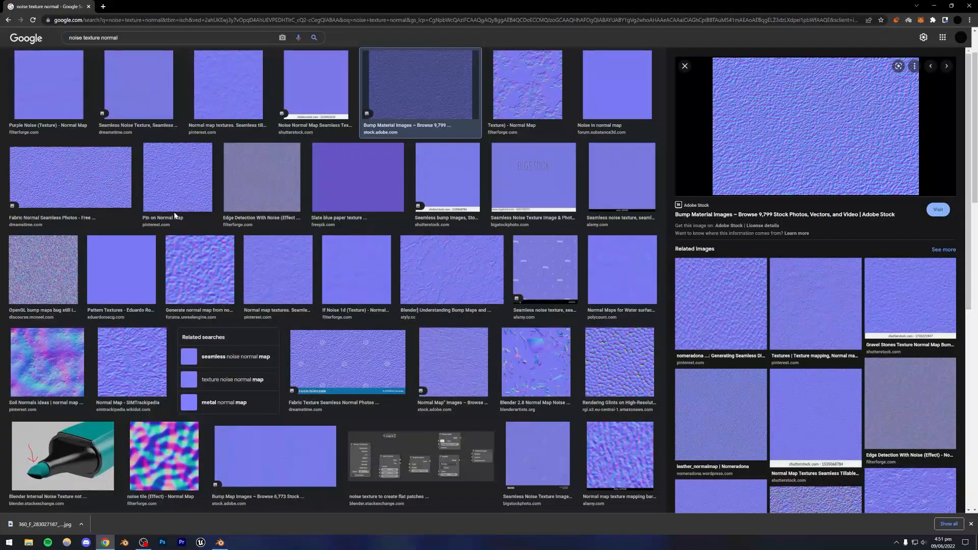
scroll(174, 216, up, 2)
click(61, 46)
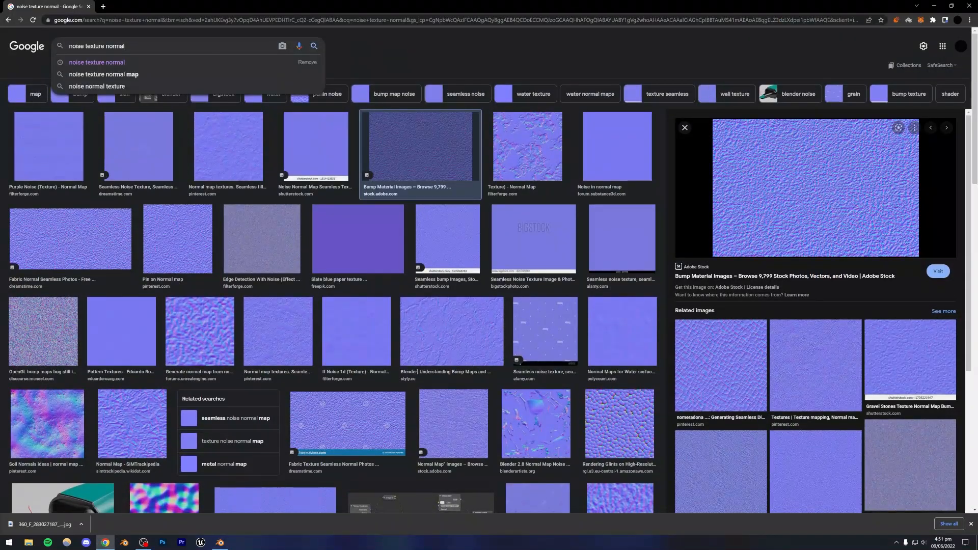
text(seemless)
key(Return)
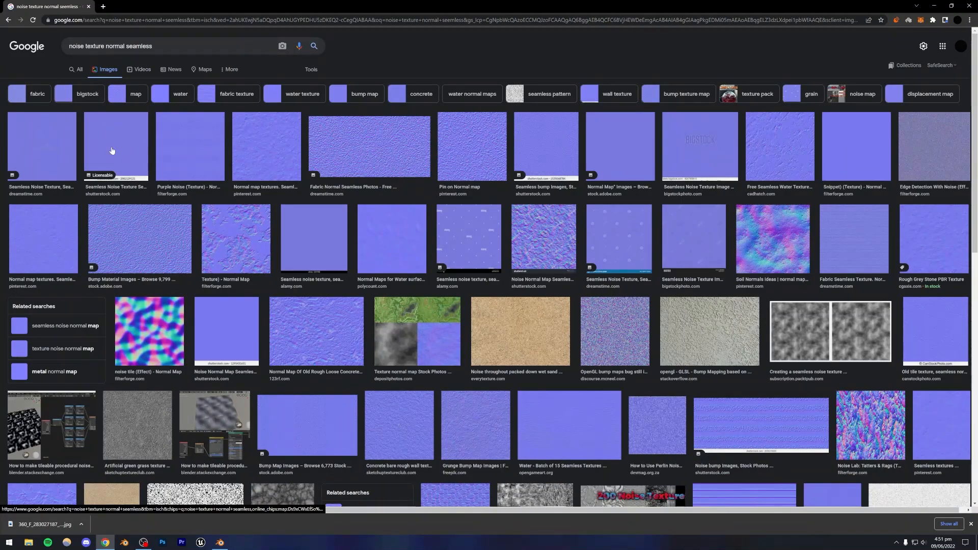
Step: Save the Pinterest "Pin on Normal map" image as a JPEG in the Downloads images folder
click(61, 149)
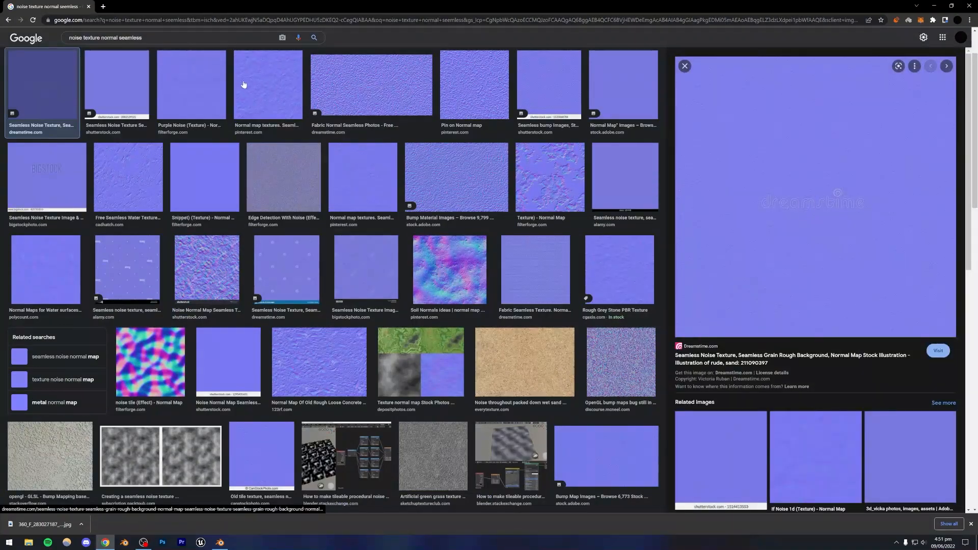
click(497, 106)
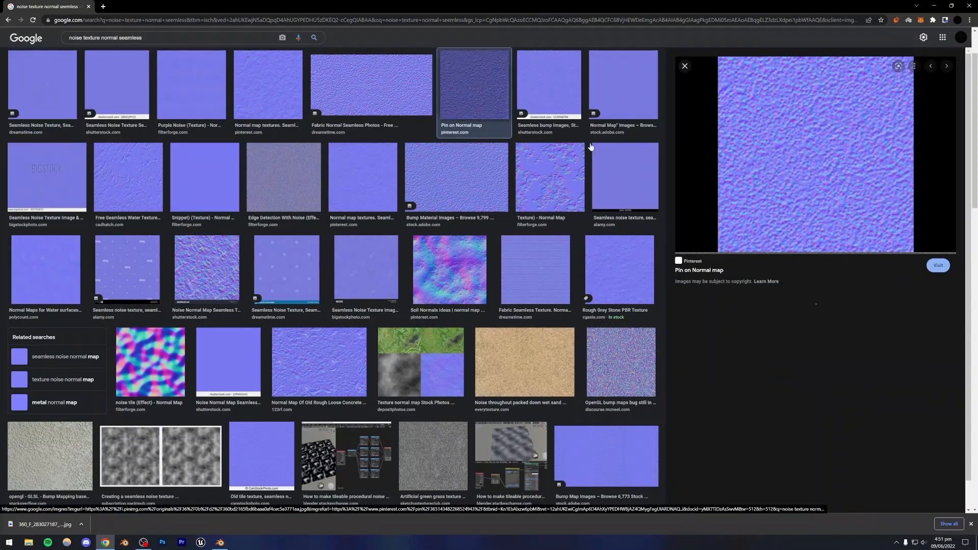
right_click(781, 168)
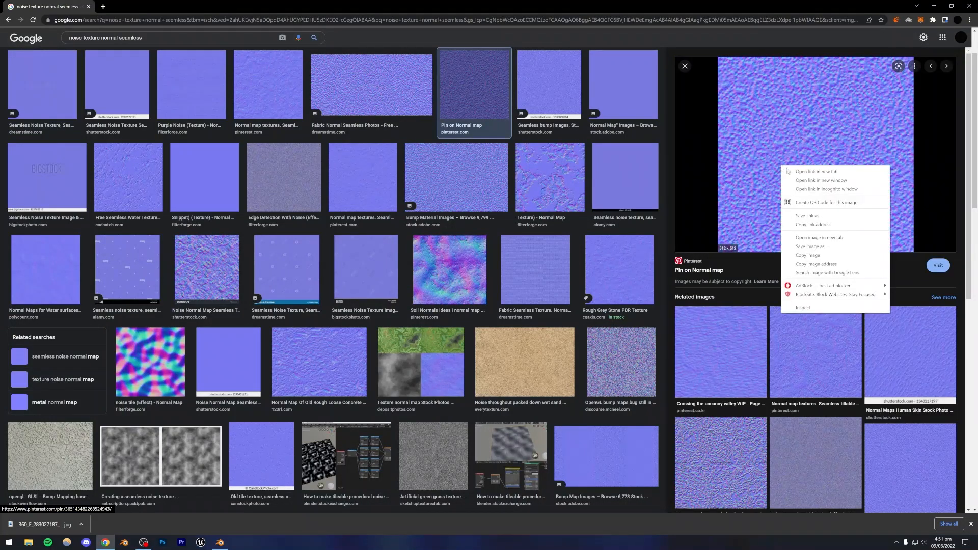
click(810, 247)
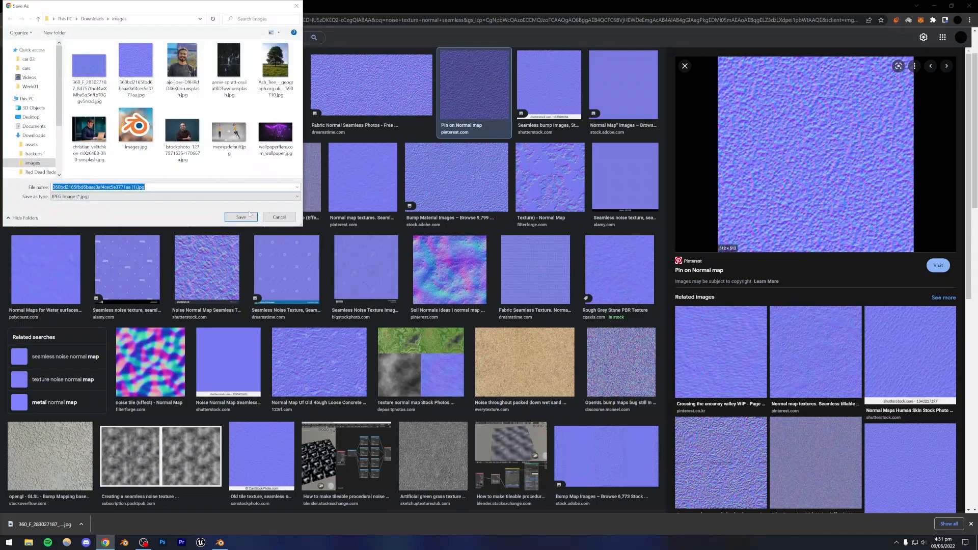
click(248, 215)
Step: Bring the new normal map into Blender's shader graph and link it between the Mapping node's Vector output and the Normal Map's Color input
drag(40, 524, 111, 513)
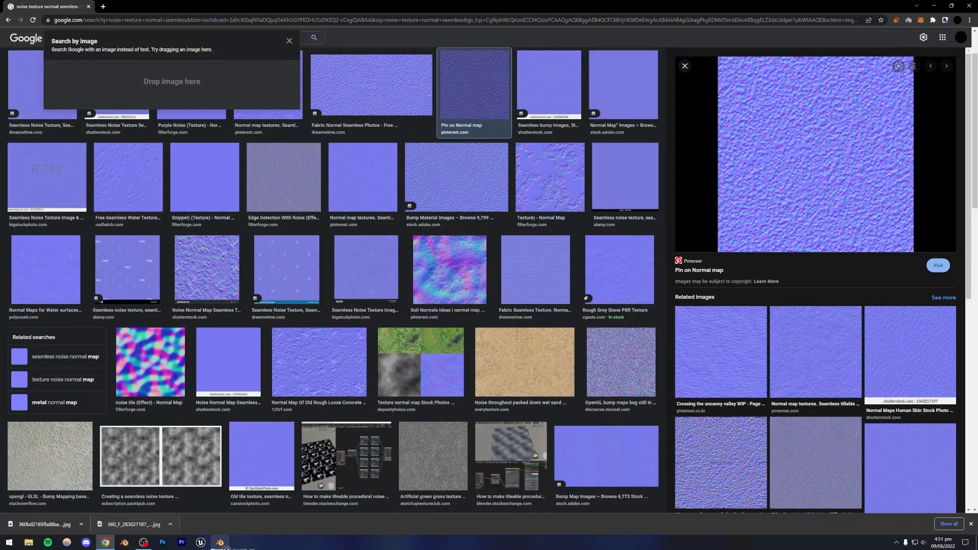
drag(226, 547, 227, 548)
drag(427, 465, 427, 465)
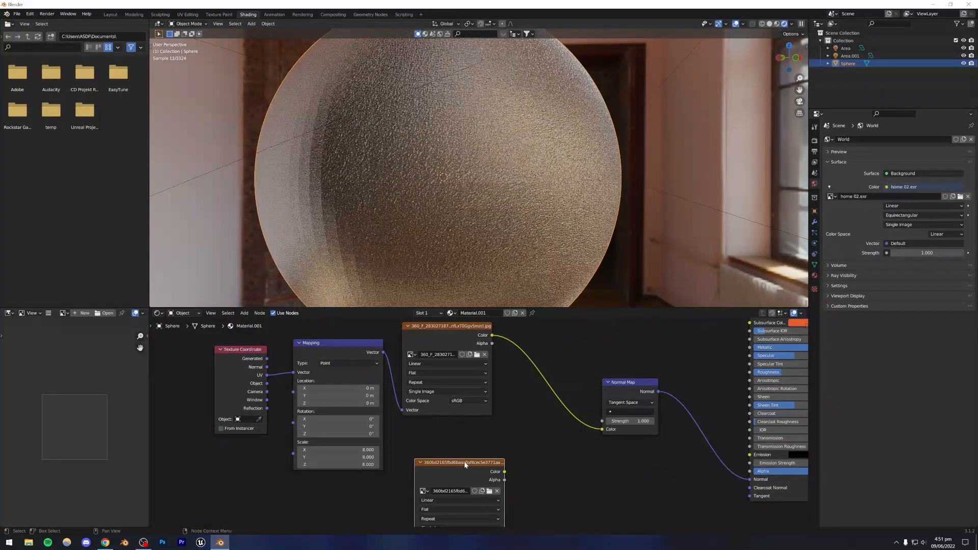
drag(384, 353, 515, 425)
scroll(371, 430, down, 3)
scroll(388, 255, down, 3)
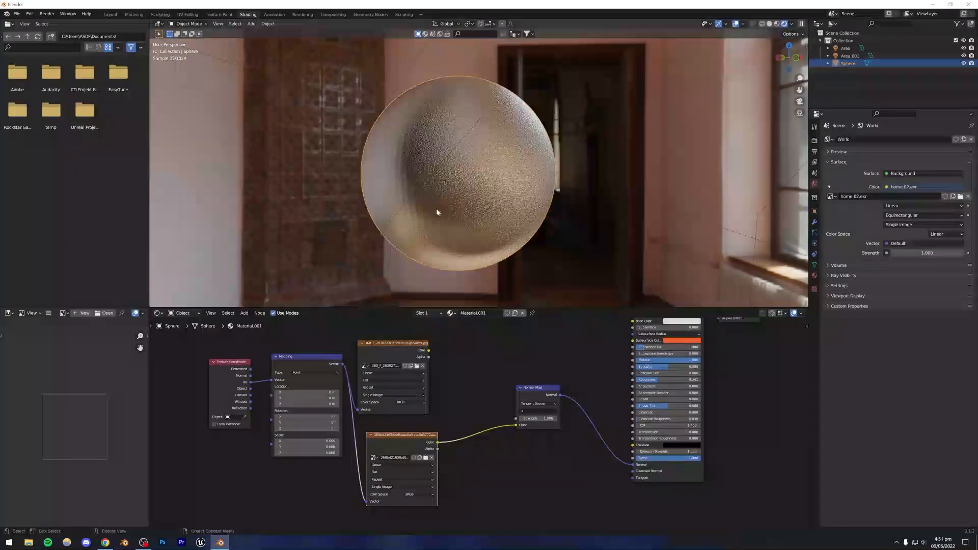
middle_drag(438, 206, 448, 173)
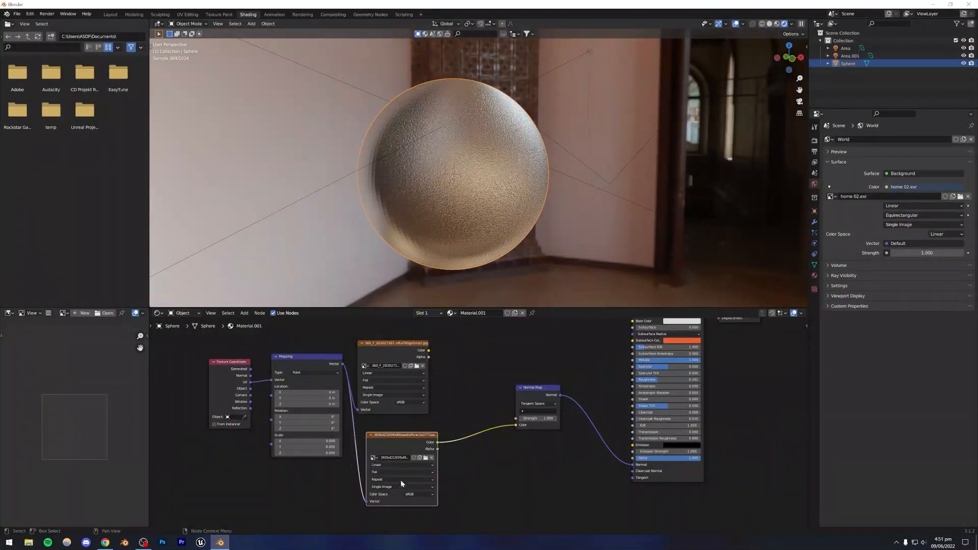
Step: Move the unlinked-output image texture away from the new one and lower the Mapping node's scale equally on all three axes
drag(360, 355, 367, 345)
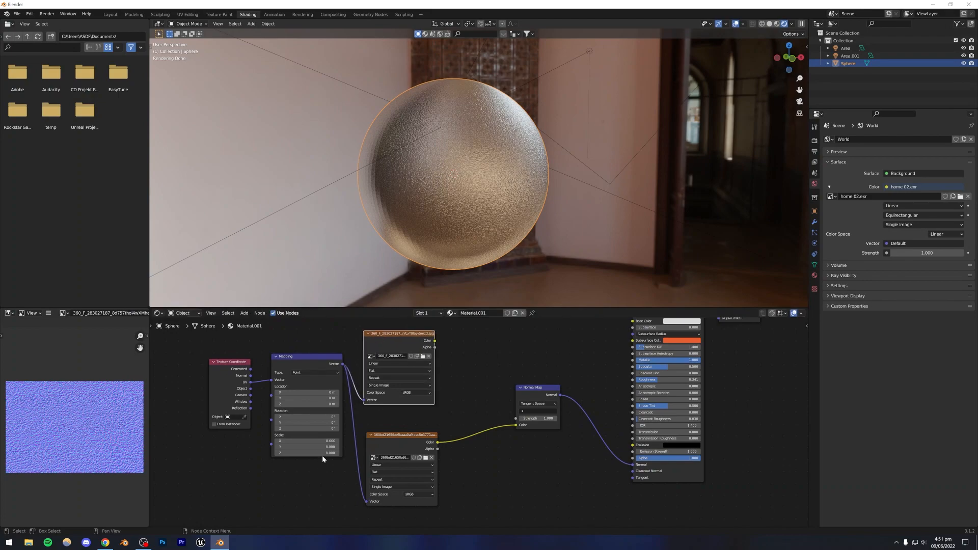
key(Return)
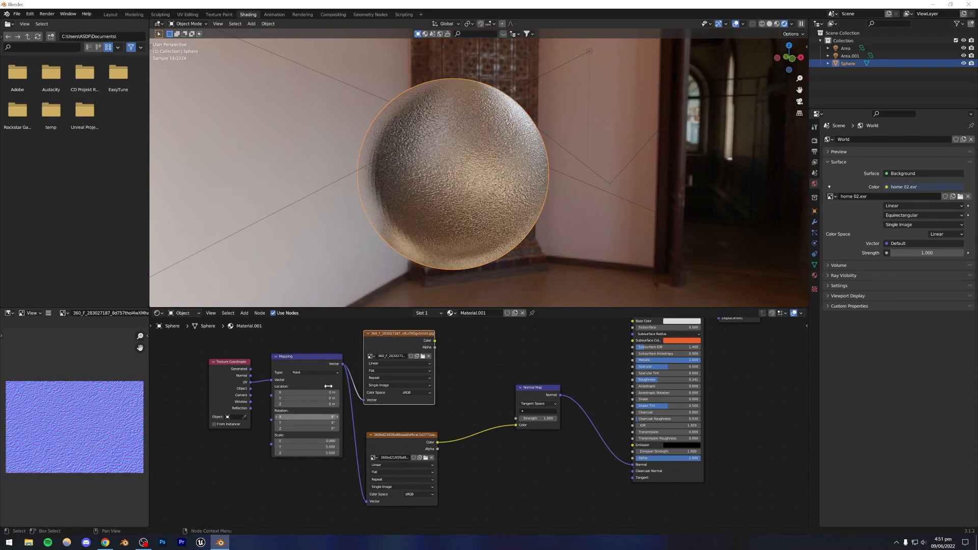
scroll(432, 207, up, 4)
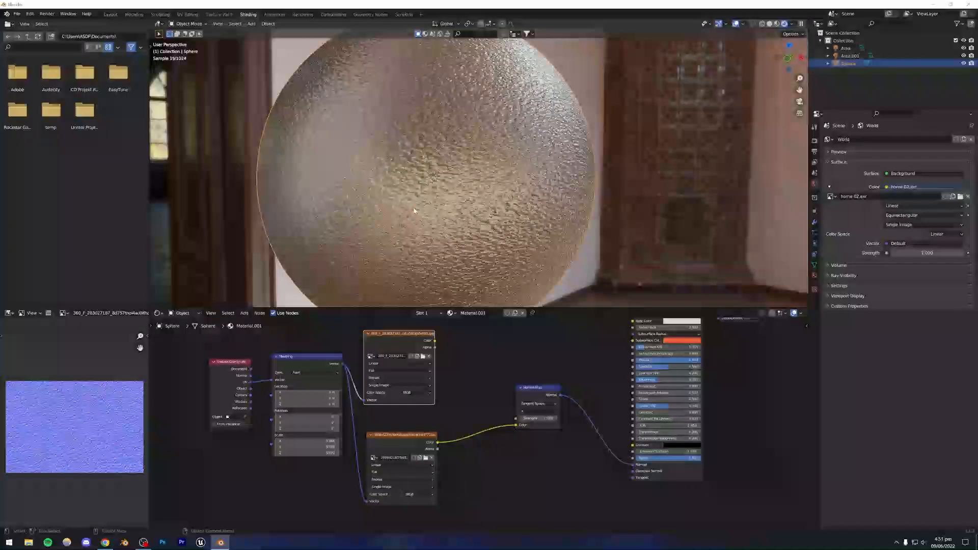
scroll(414, 210, up, 3)
scroll(400, 199, up, 2)
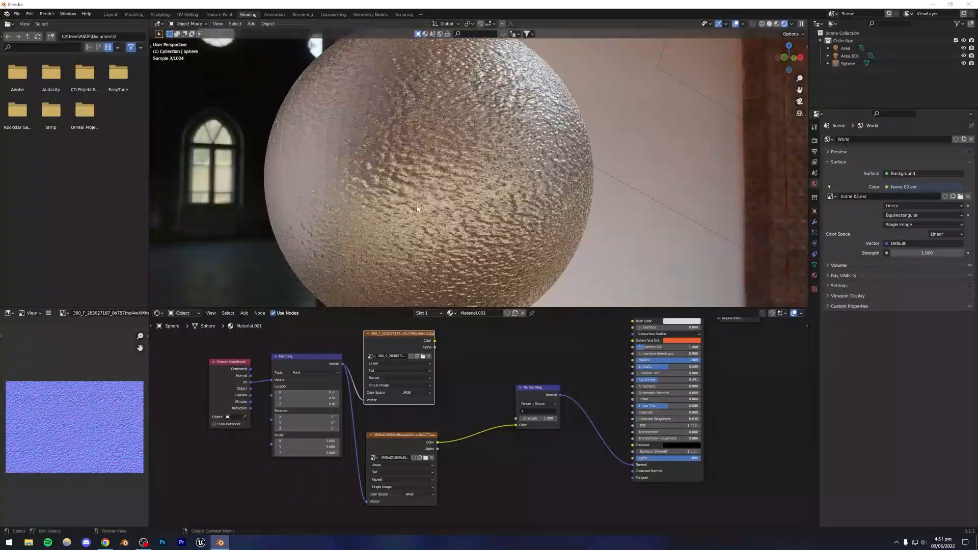
scroll(393, 168, down, 4)
middle_drag(380, 218, 420, 180)
scroll(461, 190, up, 4)
scroll(420, 180, down, 2)
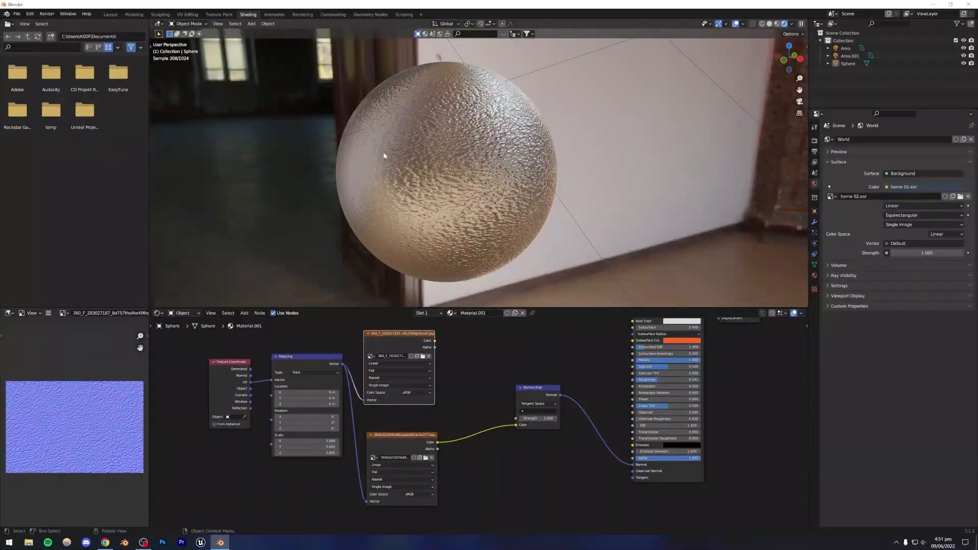
Step: Lower the Principled BSDF's Roughness to 0.063 and inspect the sphere's sharper reflections up close
middle_drag(542, 361, 407, 359)
scroll(442, 378, up, 5)
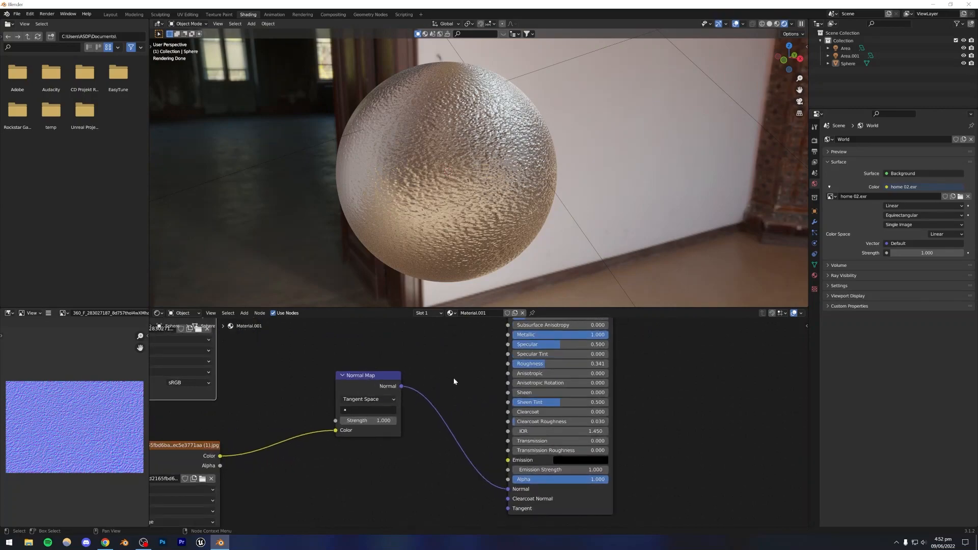
middle_drag(452, 380, 392, 429)
scroll(437, 402, up, 1)
drag(497, 414, 457, 414)
middle_drag(454, 206, 443, 212)
scroll(443, 211, up, 5)
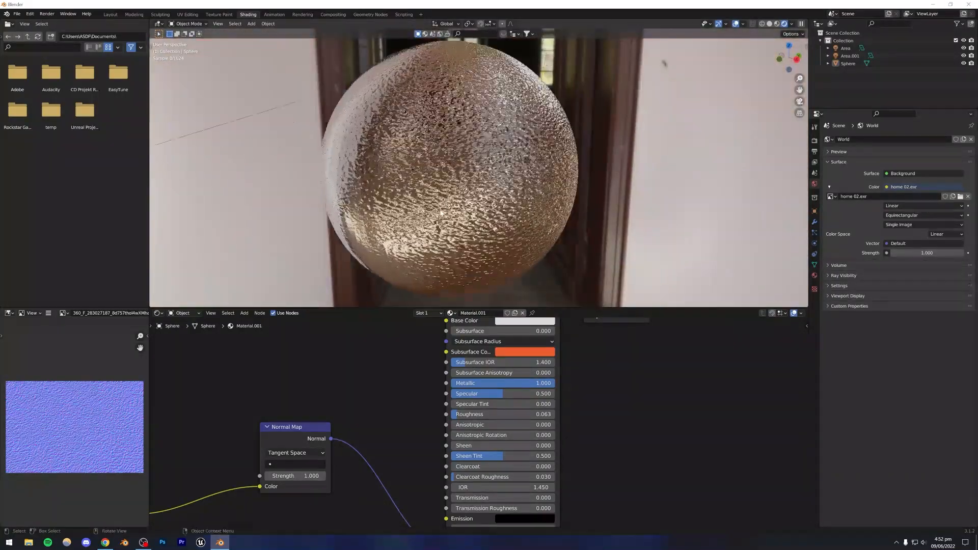
scroll(447, 230, up, 2)
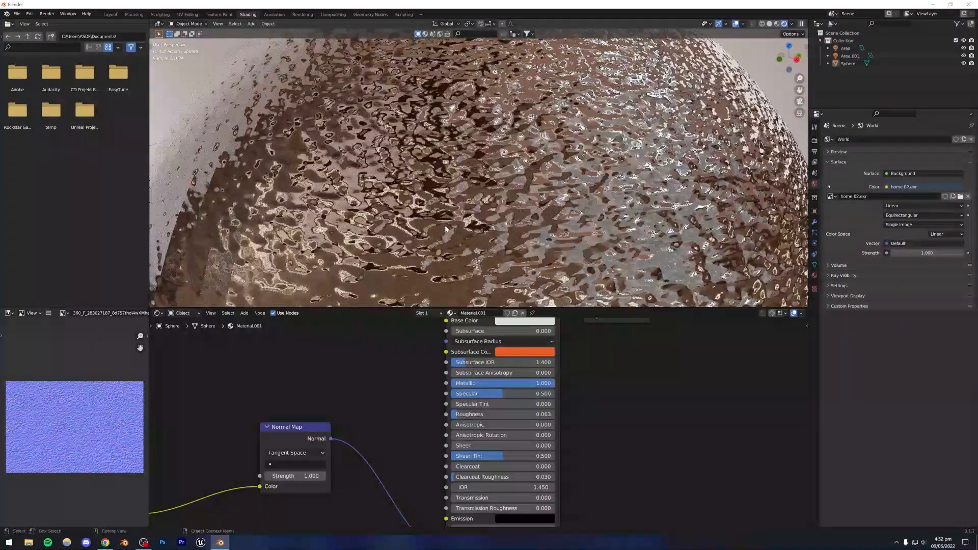
Step: Switch to the Layout workspace and add a plane mesh at the sphere's centre
scroll(455, 206, down, 6)
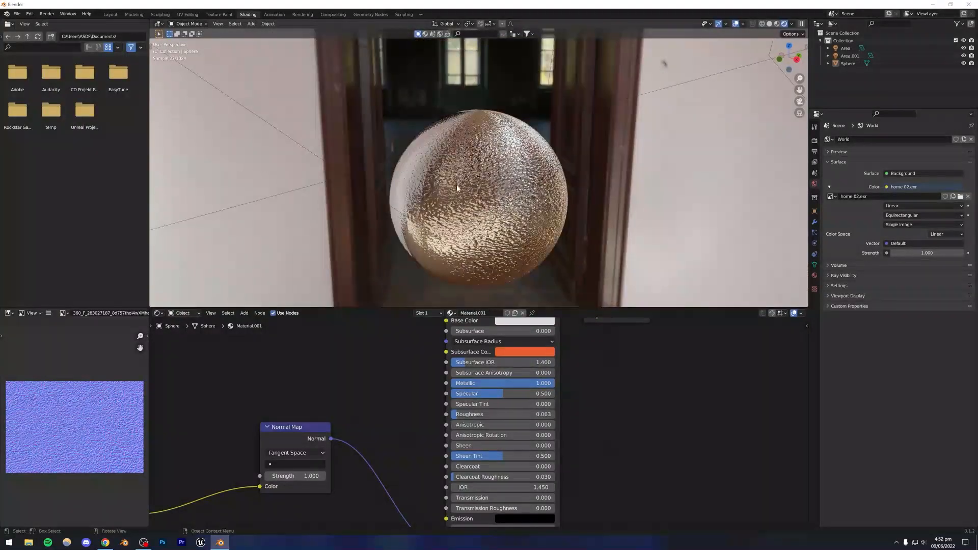
click(110, 14)
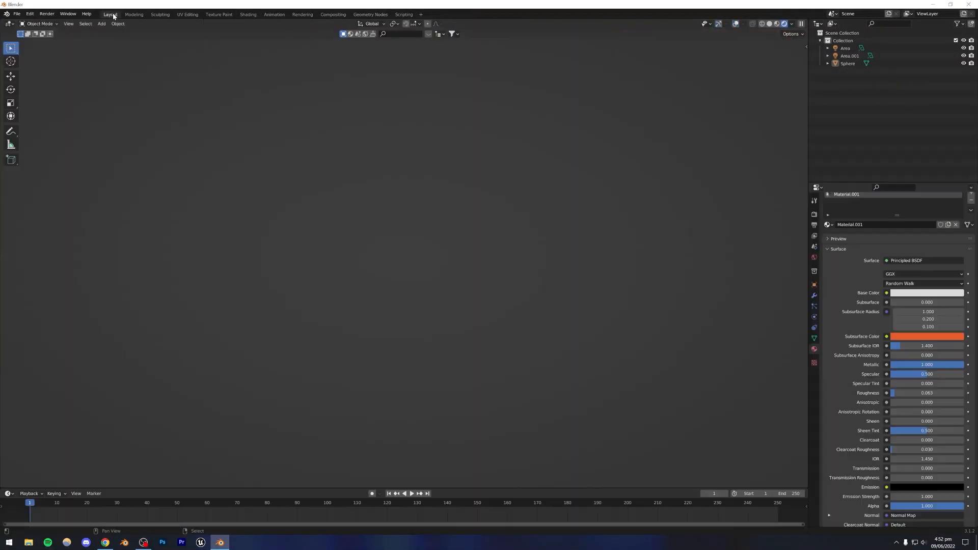
scroll(147, 45, down, 5)
click(101, 24)
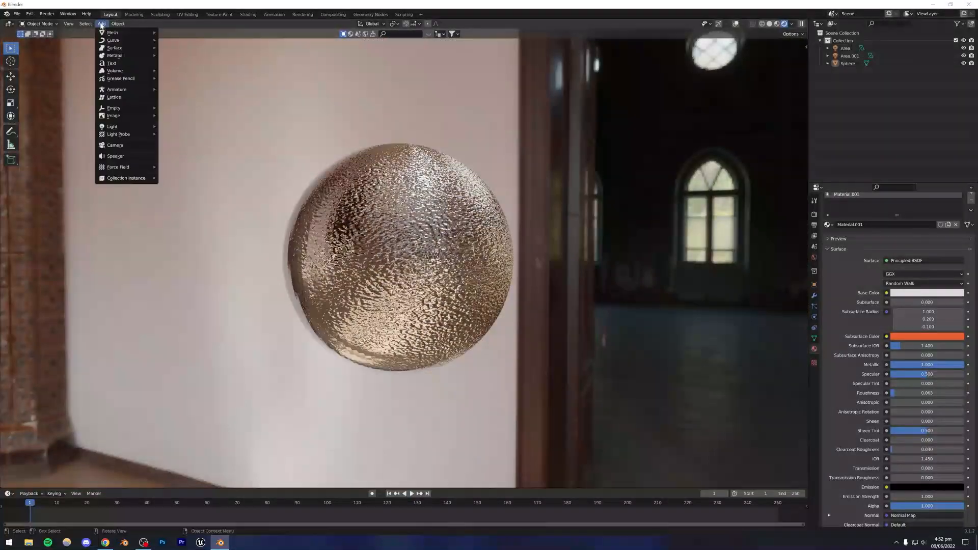
mouse_move(147, 34)
click(185, 34)
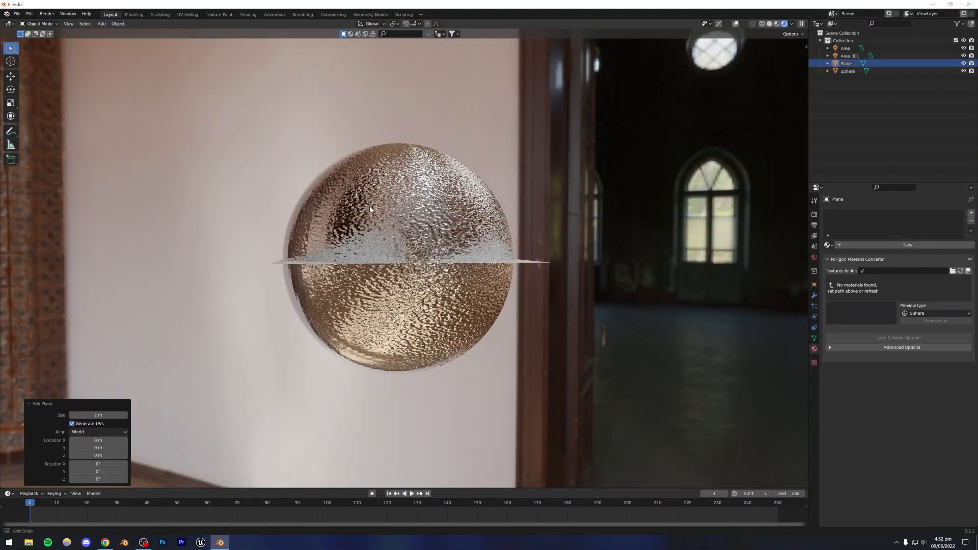
Step: Show the viewport gizmos and overlays, and move the sphere aside so it clears the plane
middle_drag(406, 205, 412, 238)
click(398, 236)
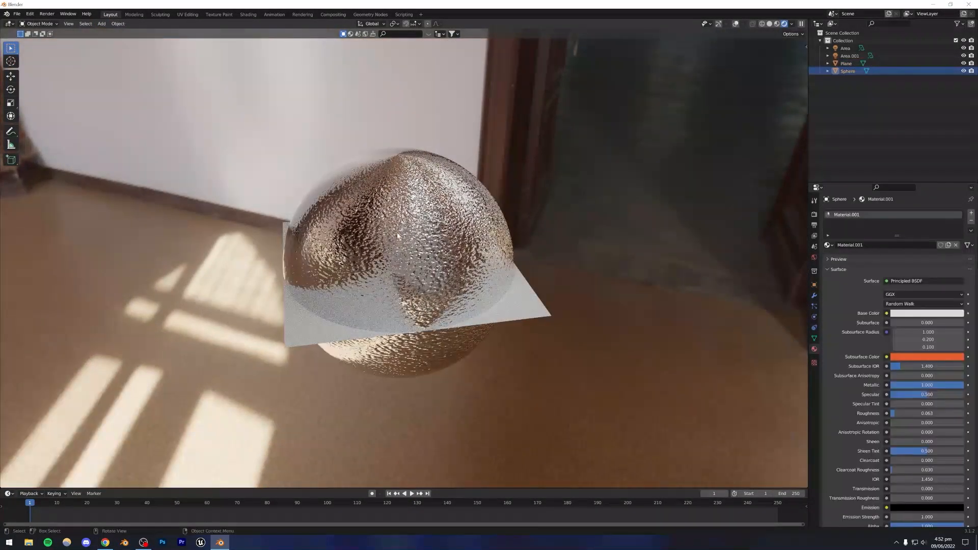
click(719, 24)
click(736, 24)
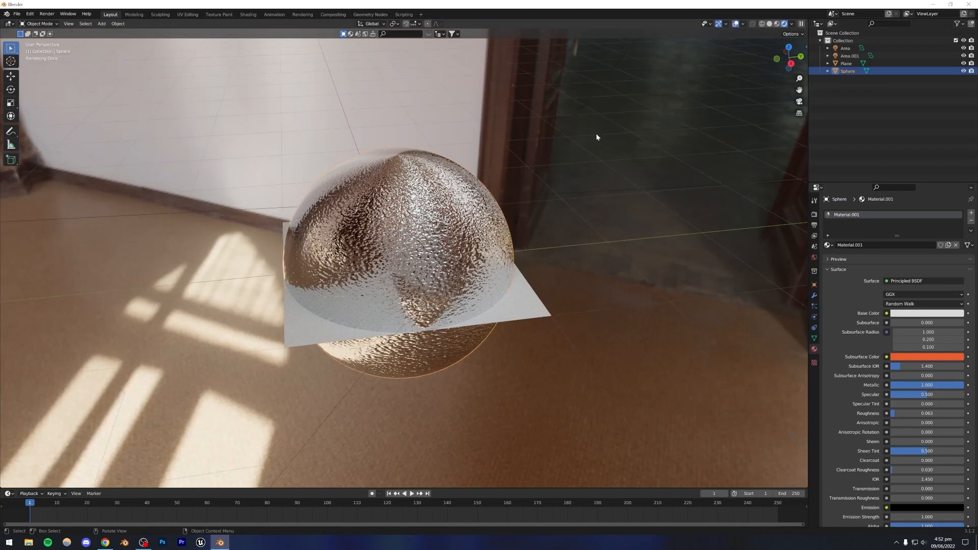
click(442, 235)
click(441, 236)
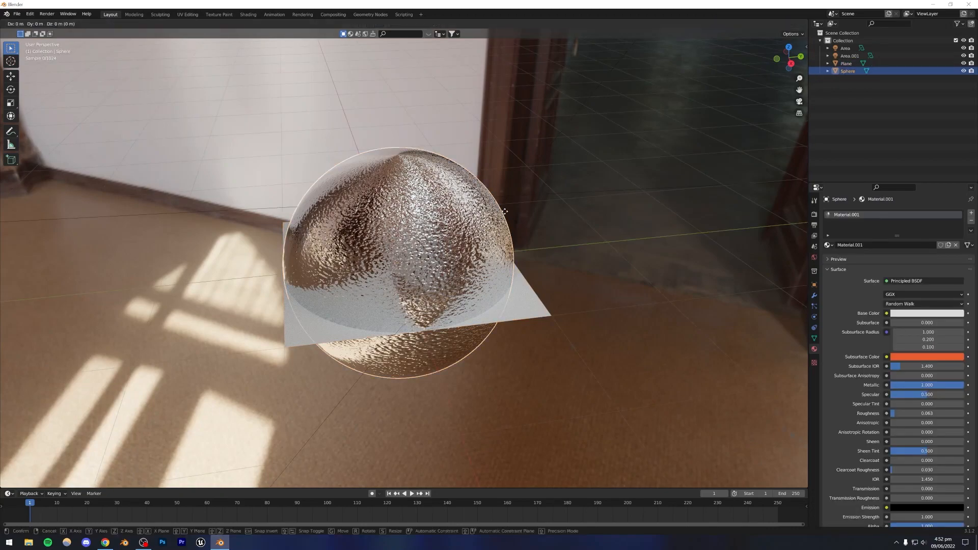
key(g)
click(416, 252)
Step: Assign the existing Material.001 to the plane
click(416, 253)
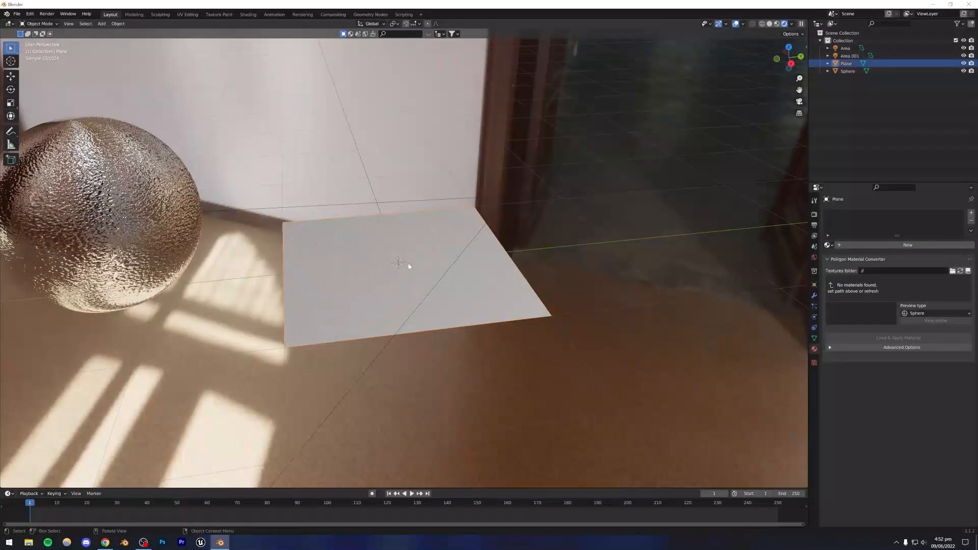
scroll(406, 277, up, 3)
click(828, 245)
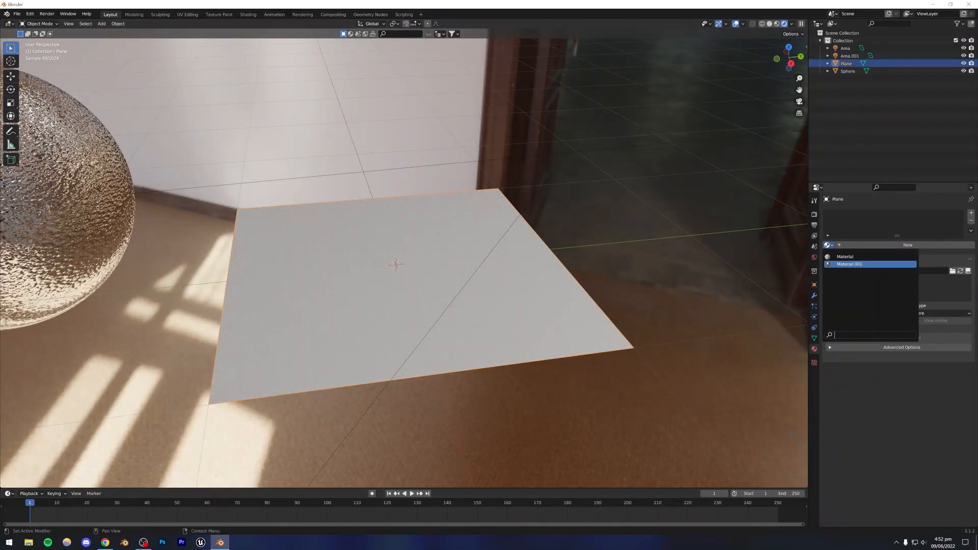
click(850, 264)
middle_drag(613, 213, 377, 283)
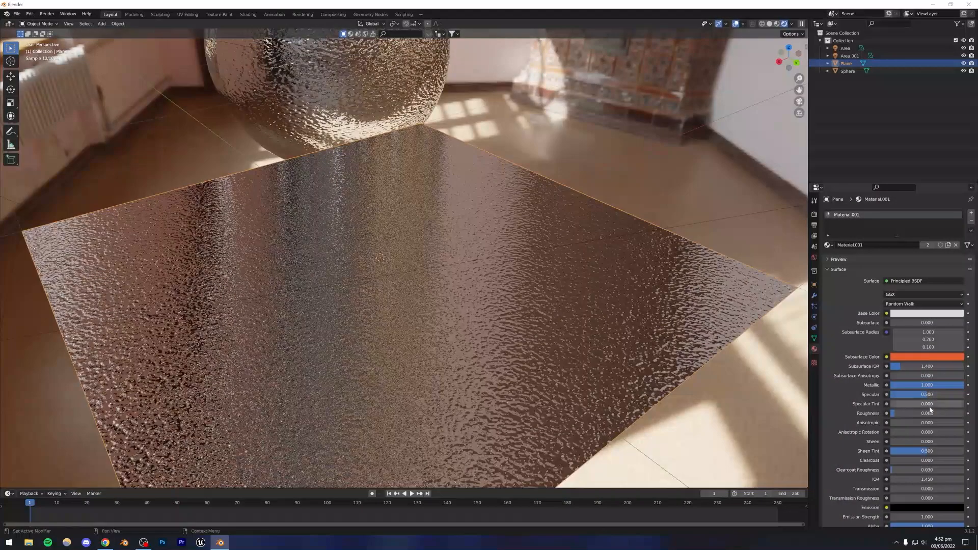
Step: Raise the shared material's Transmission to 1.000 and inspect the plane's surface up close
scroll(841, 374, down, 3)
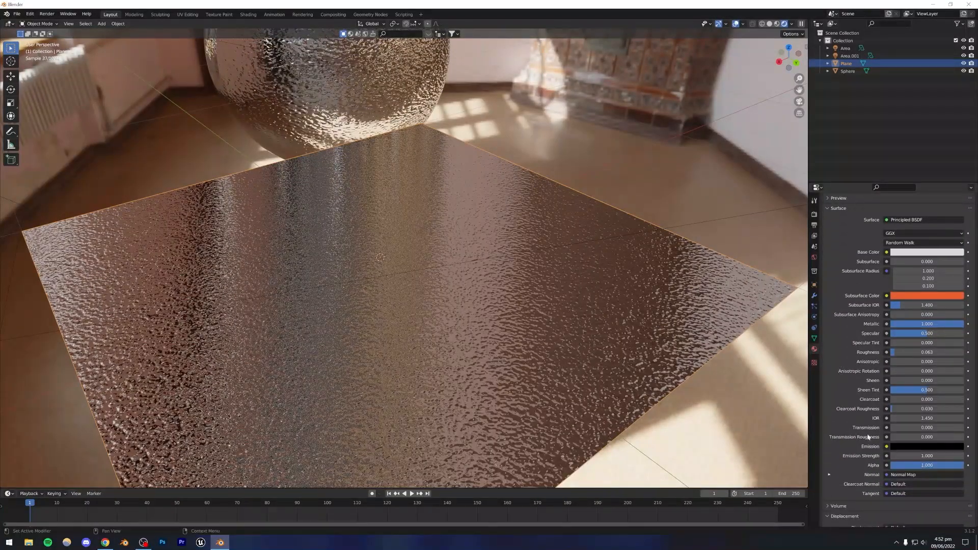
drag(897, 427, 965, 427)
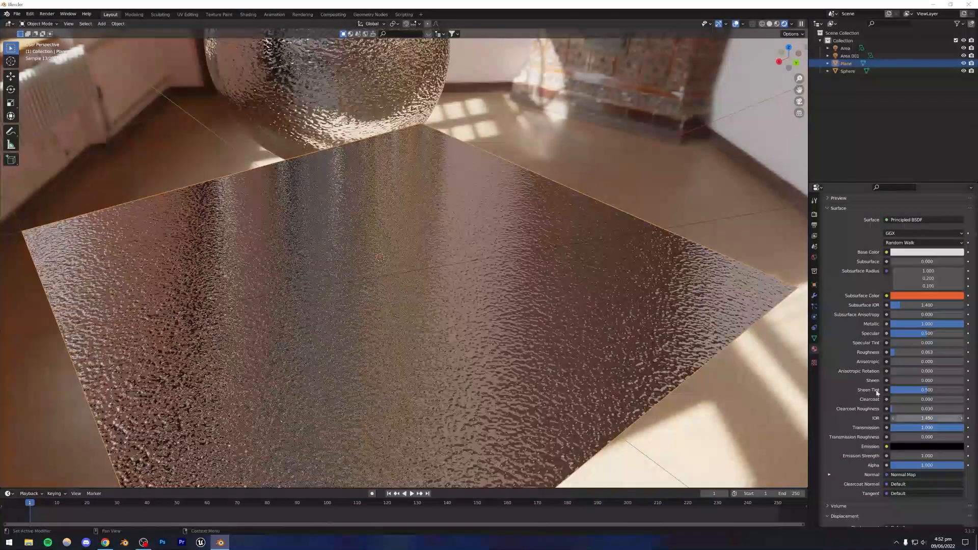
click(643, 197)
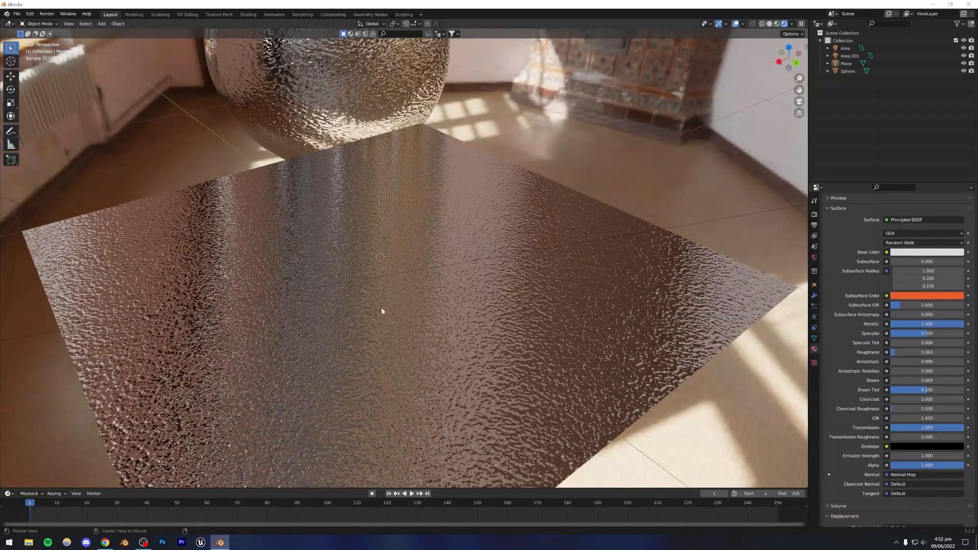
alt+drag(382, 311, 301, 292)
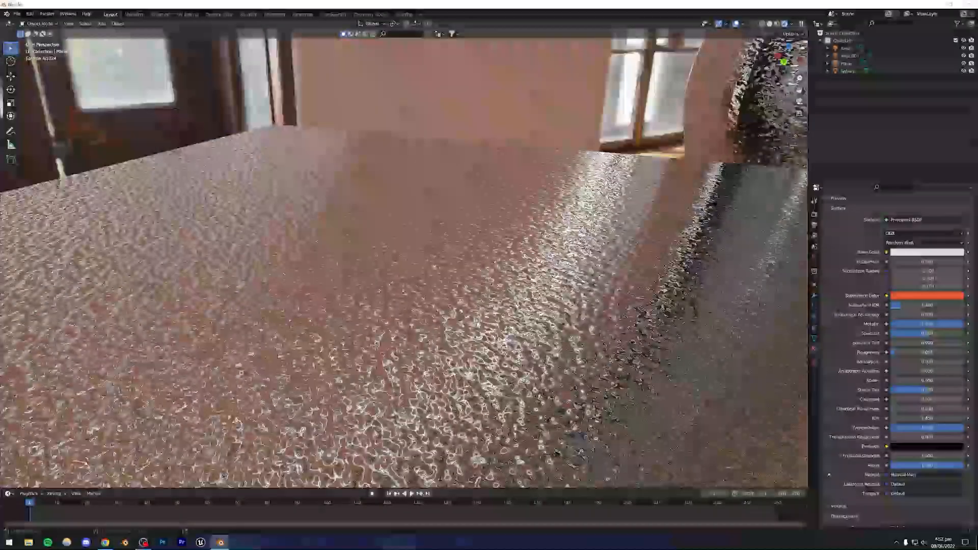
middle_drag(302, 292, 482, 291)
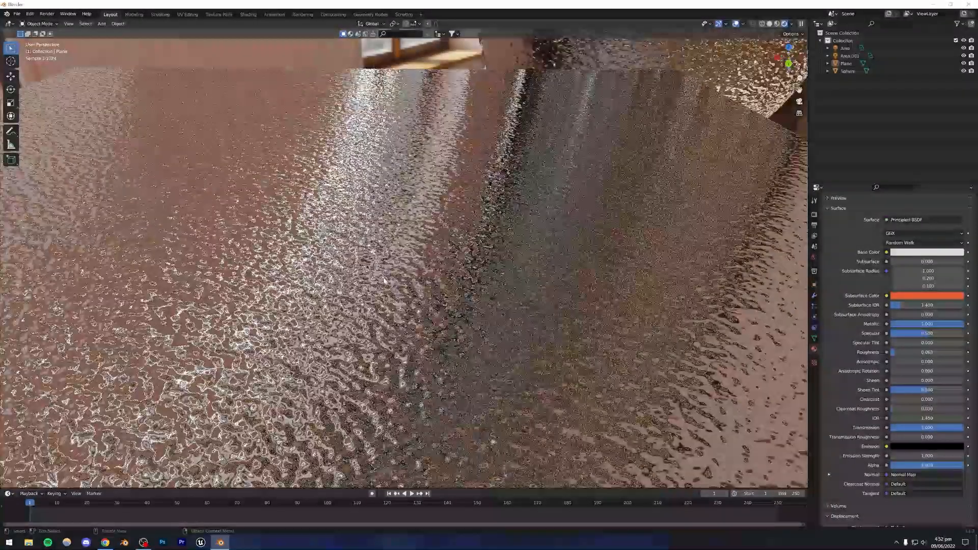
scroll(385, 280, up, 2)
scroll(385, 282, down, 4)
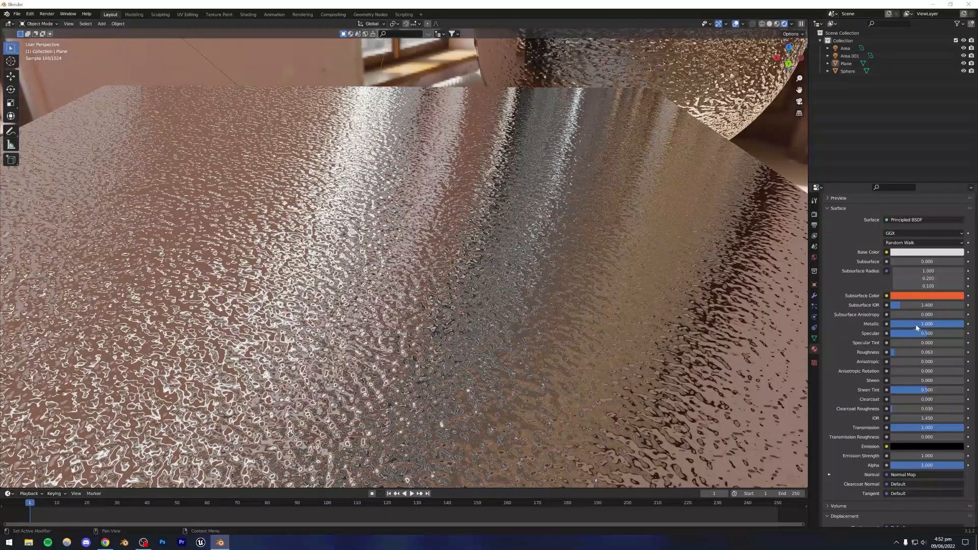
Step: Try the plane's material with Metallic at 0.000 and restore Metallic to 1.000
drag(915, 324, 841, 324)
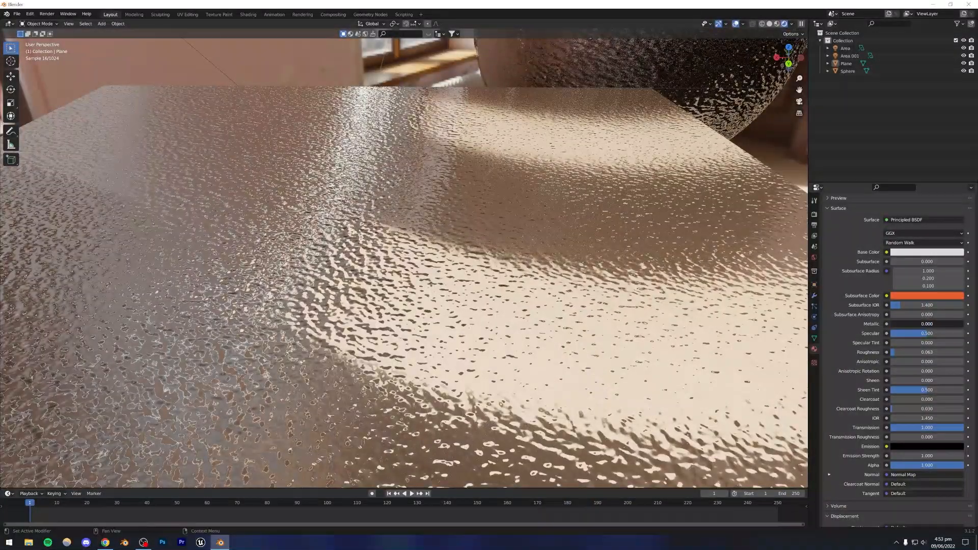
drag(899, 322, 920, 326)
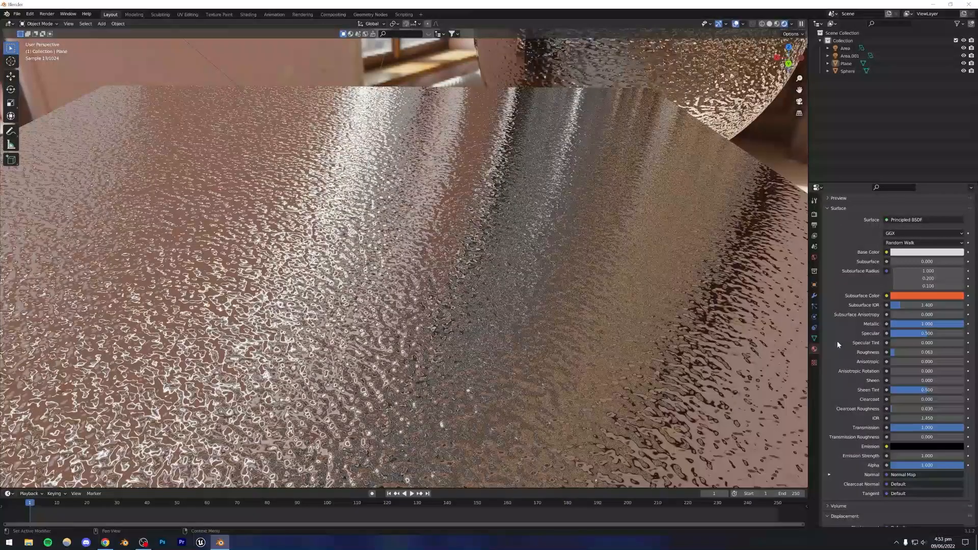
scroll(841, 344, down, 3)
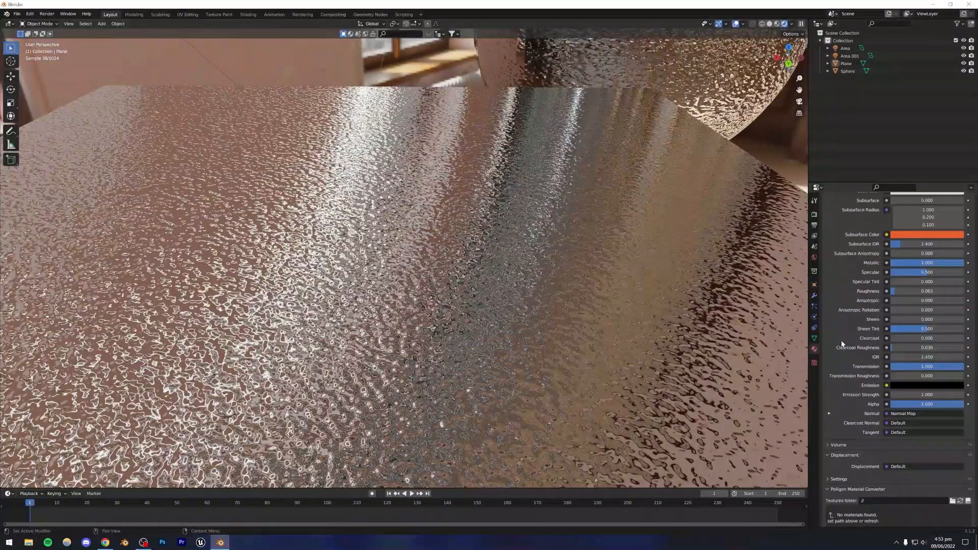
scroll(841, 344, up, 6)
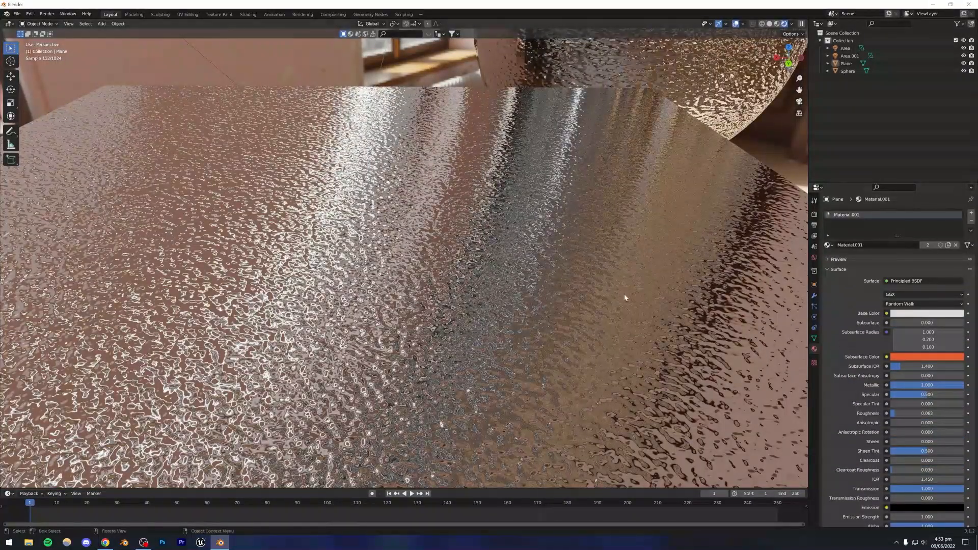
Step: Return to the Shading workspace and examine the Principled BSDF node's subsurface, metallic and specular inputs up close
scroll(356, 209, down, 8)
middle_drag(364, 247, 320, 238)
scroll(323, 252, up, 5)
scroll(321, 253, up, 3)
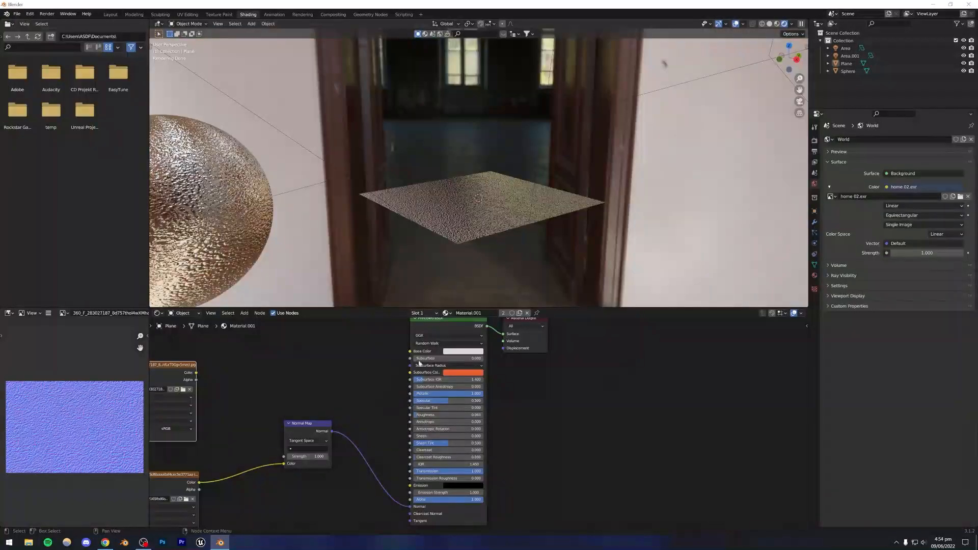
scroll(419, 363, up, 3)
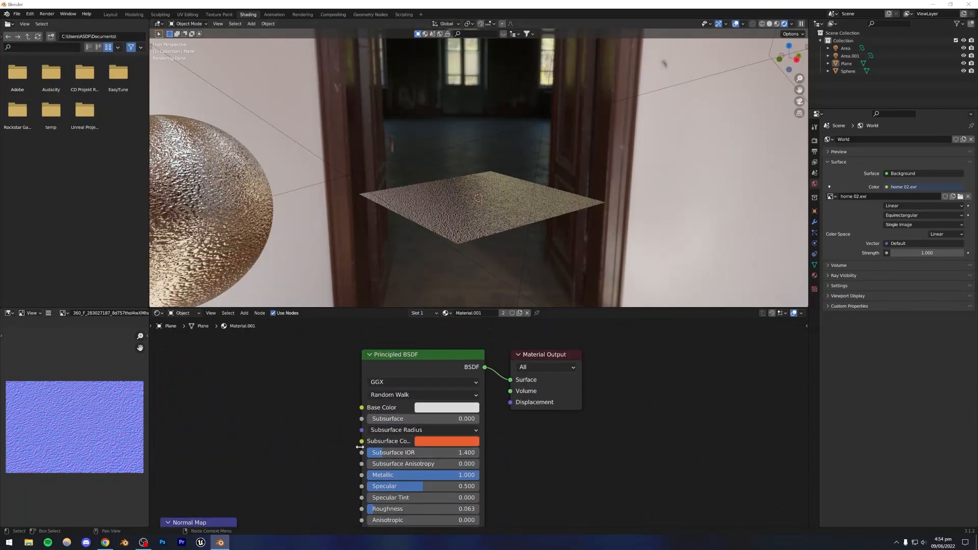
middle_drag(359, 447, 353, 403)
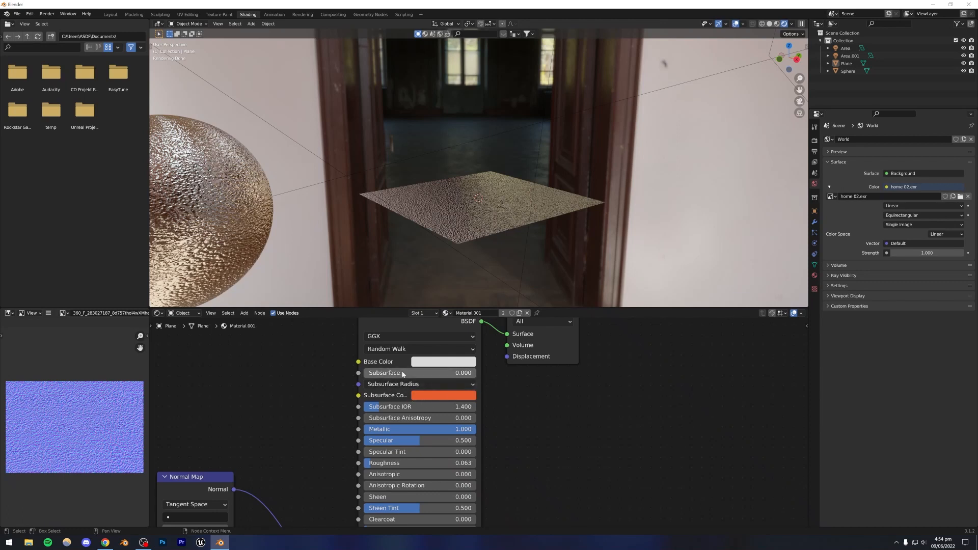
scroll(504, 443, up, 3)
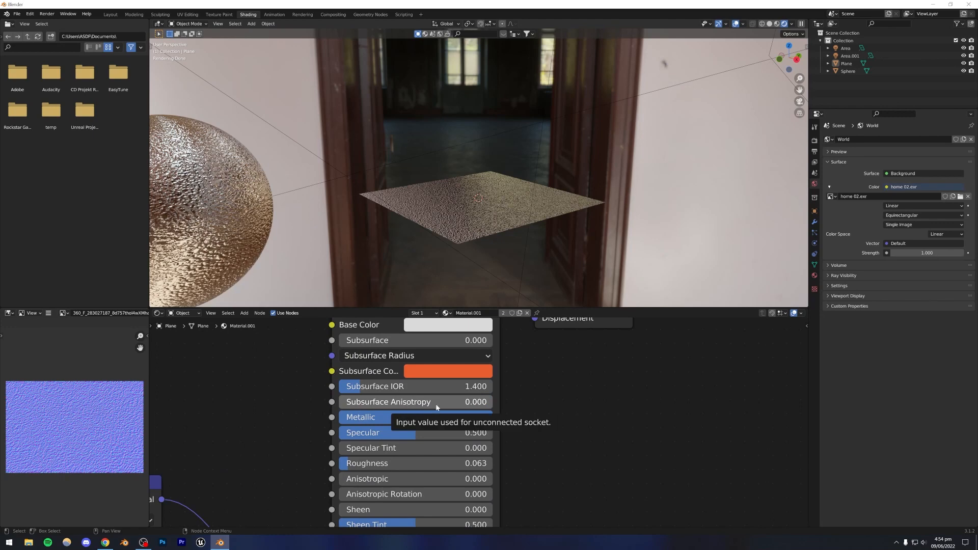
middle_drag(518, 423, 539, 406)
scroll(513, 405, up, 2)
scroll(538, 408, down, 1)
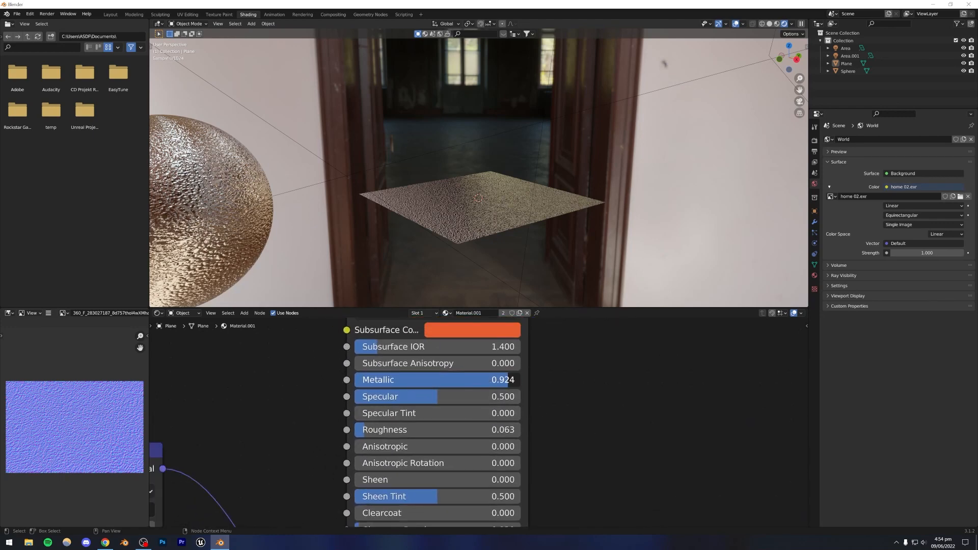
Step: Lower the Principled BSDF's Metallic slightly and bring it back to 1.000
mouse_move(508, 379)
mouse_down()
mouse_move(398, 379)
mouse_move(520, 380)
mouse_move(354, 379)
mouse_move(521, 380)
mouse_up()
shift+scroll(563, 384, down, 2)
shift+scroll(561, 382, down, 1)
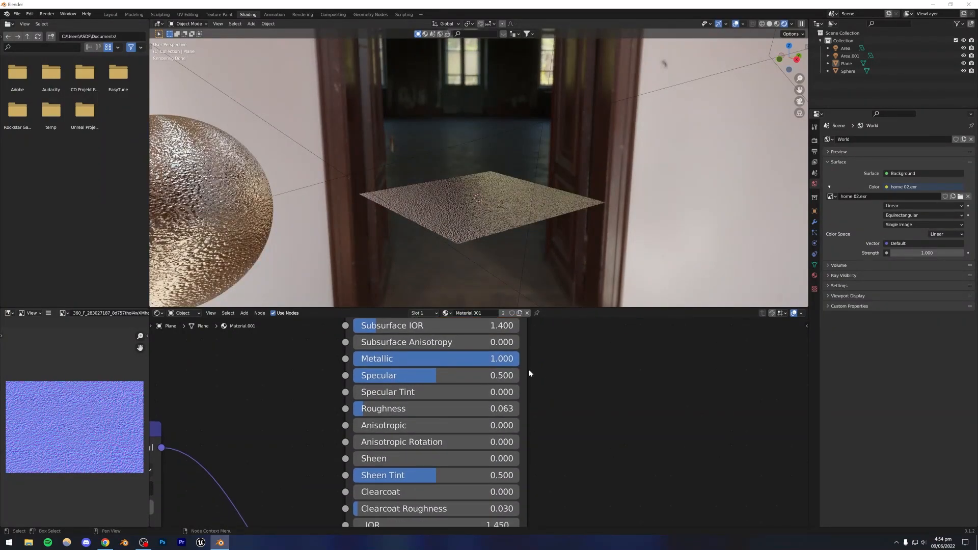
drag(515, 358, 538, 365)
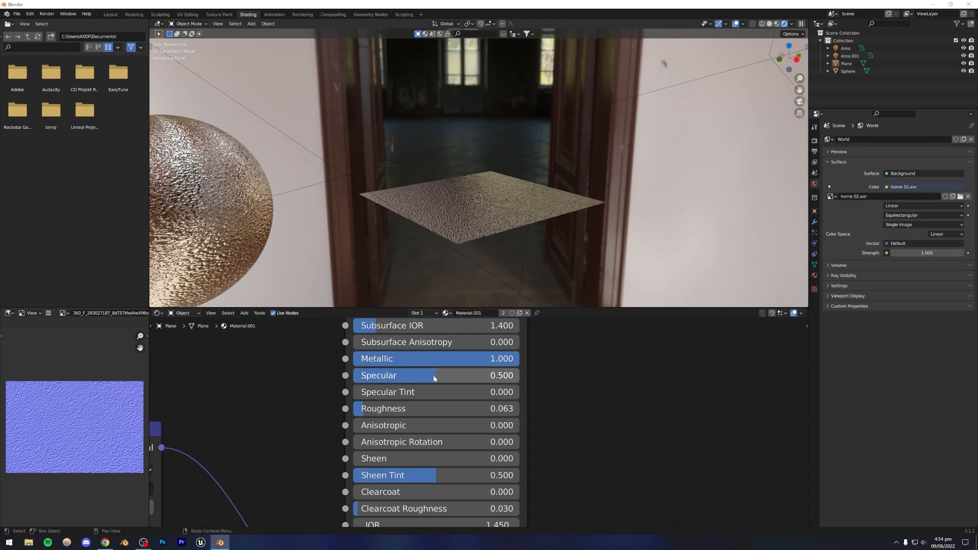
Step: Set the Roughness to 0.318 with Specular at its default 0.500, and review the node's remaining inputs down to Normal
drag(434, 378, 407, 411)
key(BackSpace)
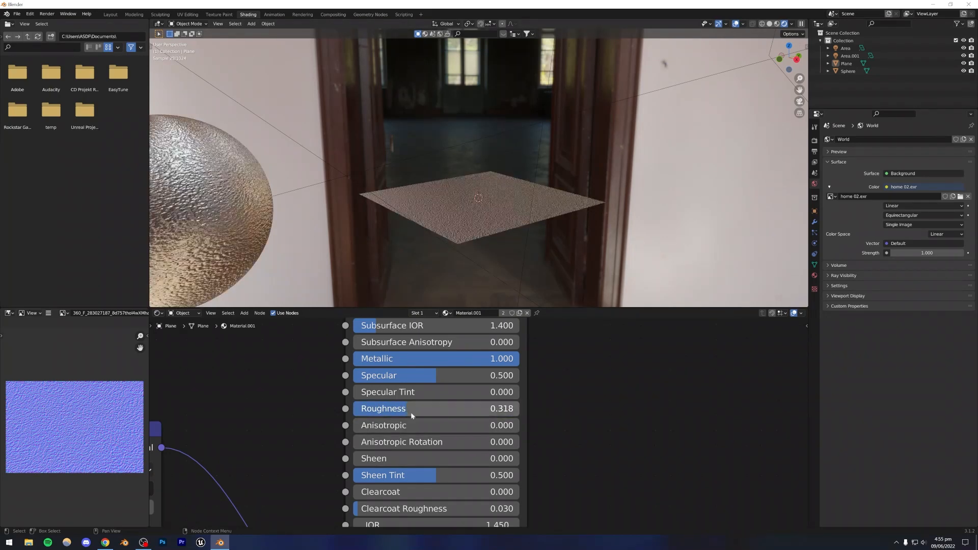
middle_drag(559, 422, 549, 371)
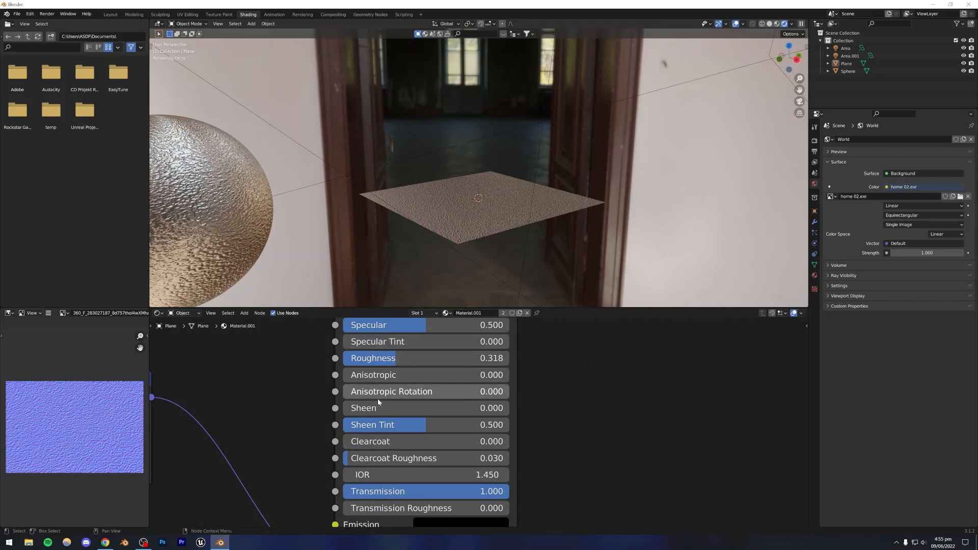
middle_drag(546, 430, 550, 401)
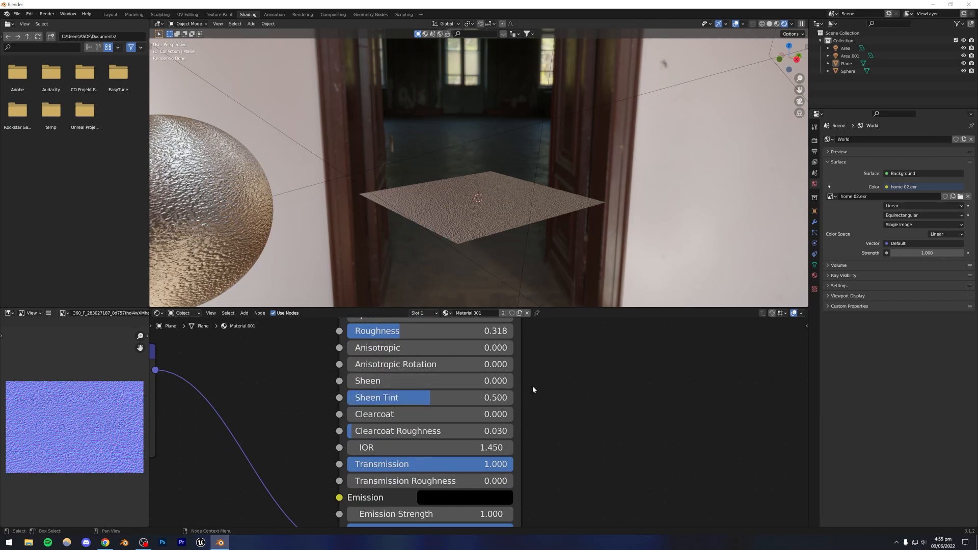
middle_drag(556, 409, 554, 382)
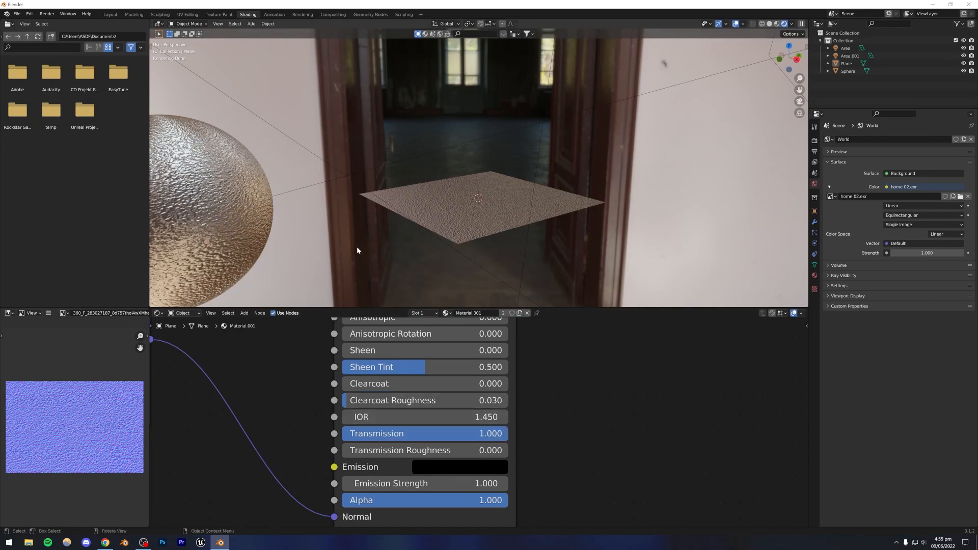
Step: Bring the sphere into view and disconnect the Normal Map node from the Principled BSDF's Normal input
shift+middle_drag(357, 244, 548, 212)
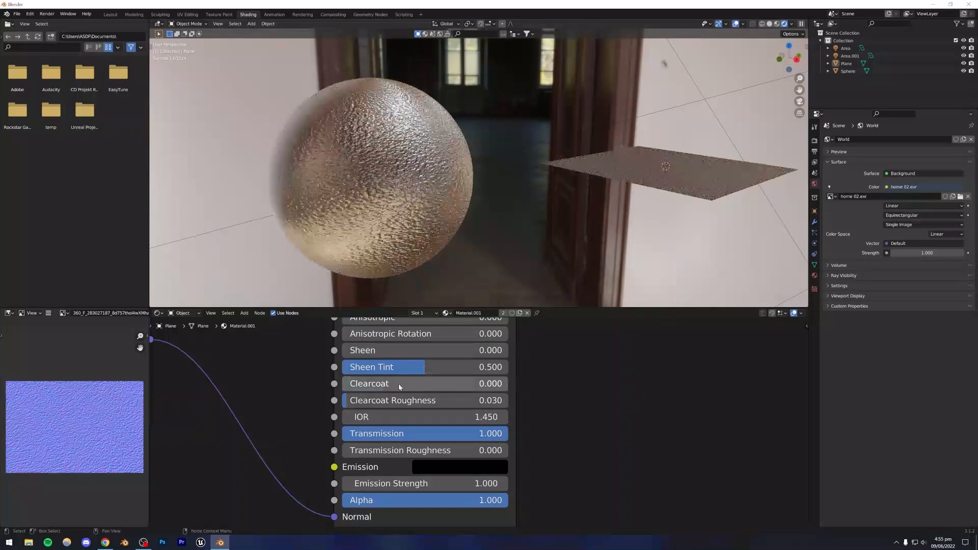
scroll(548, 385, down, 3)
drag(399, 496, 373, 484)
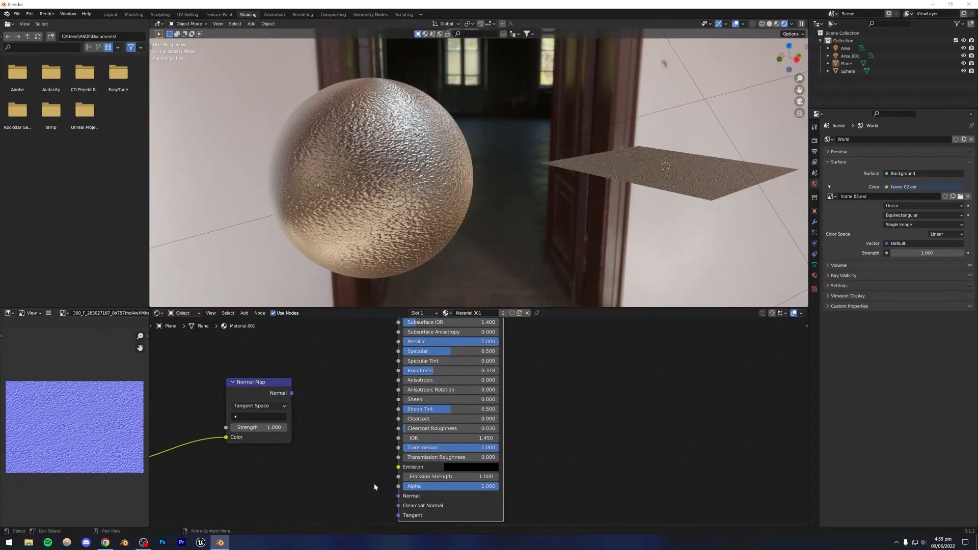
Step: Set the Principled BSDF's Metallic to 0.000
middle_drag(392, 337, 397, 418)
middle_drag(426, 462, 427, 418)
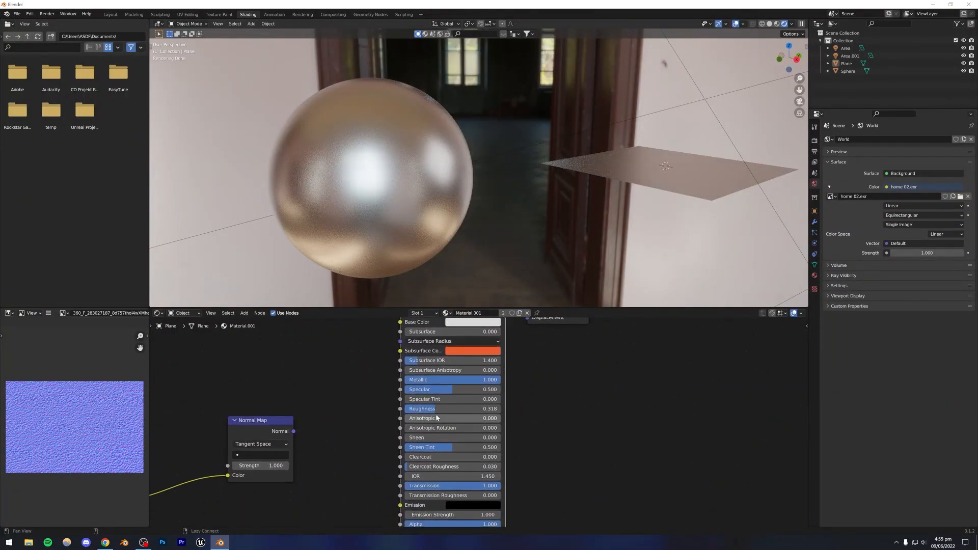
drag(437, 381, 403, 381)
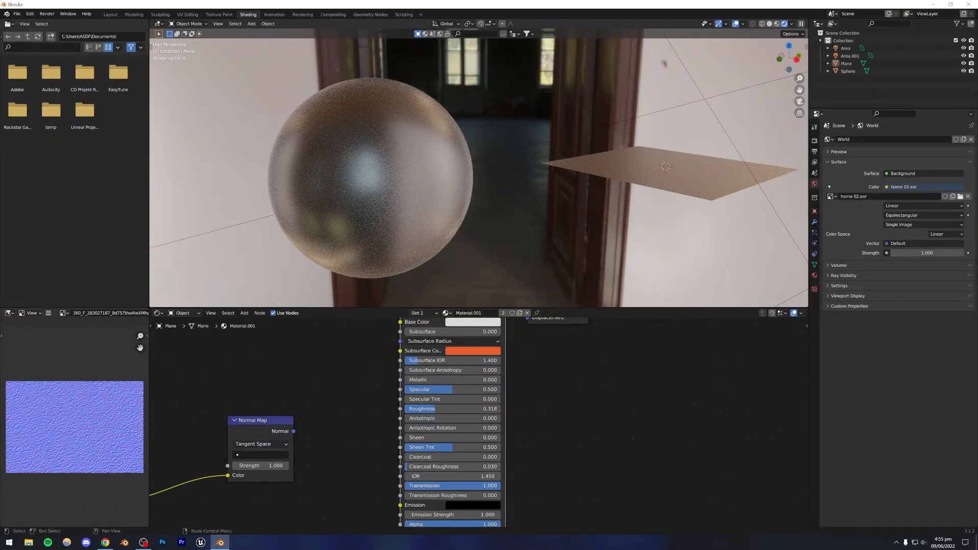
Step: Set the Principled BSDF's Roughness to 0.055 and lower its IOR to 1.150
drag(436, 408, 410, 409)
middle_drag(489, 242, 446, 228)
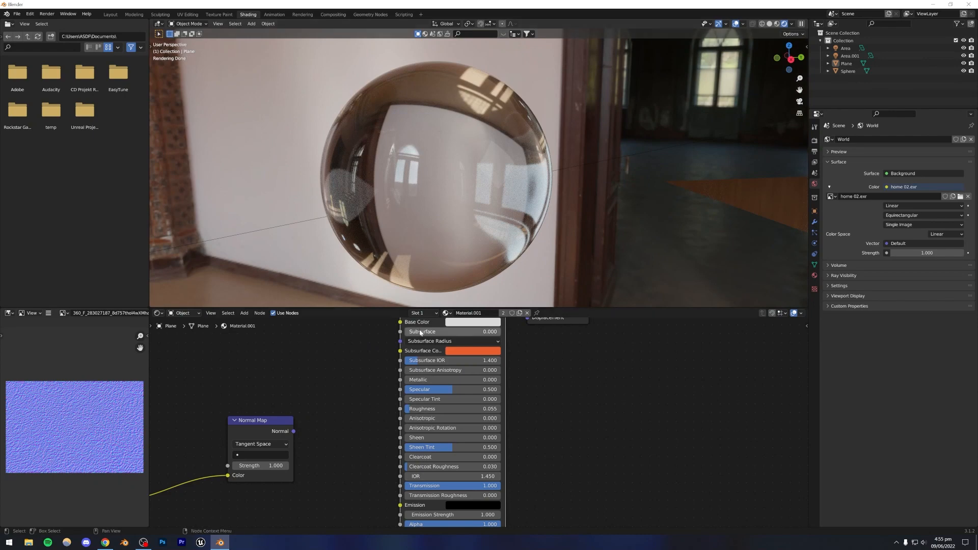
click(407, 477)
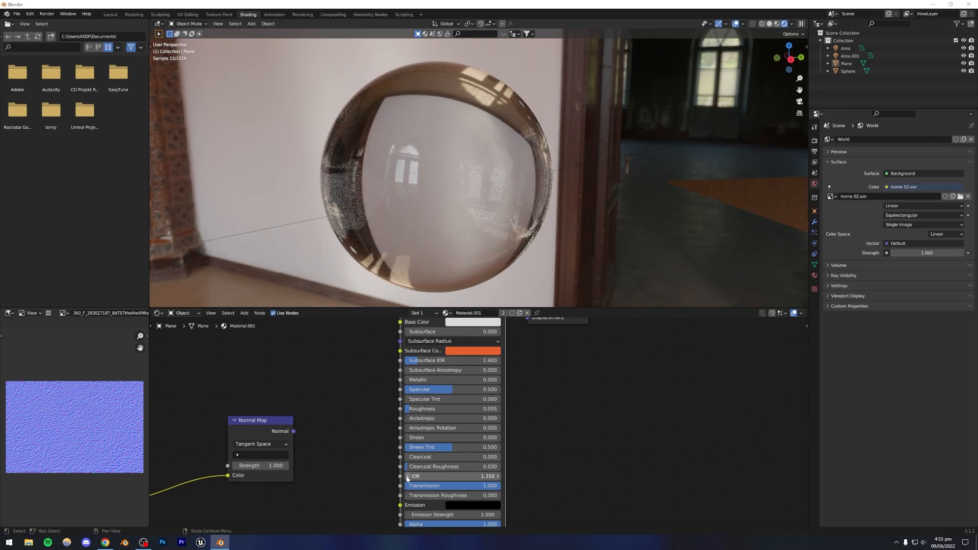
click(408, 477)
click(407, 477)
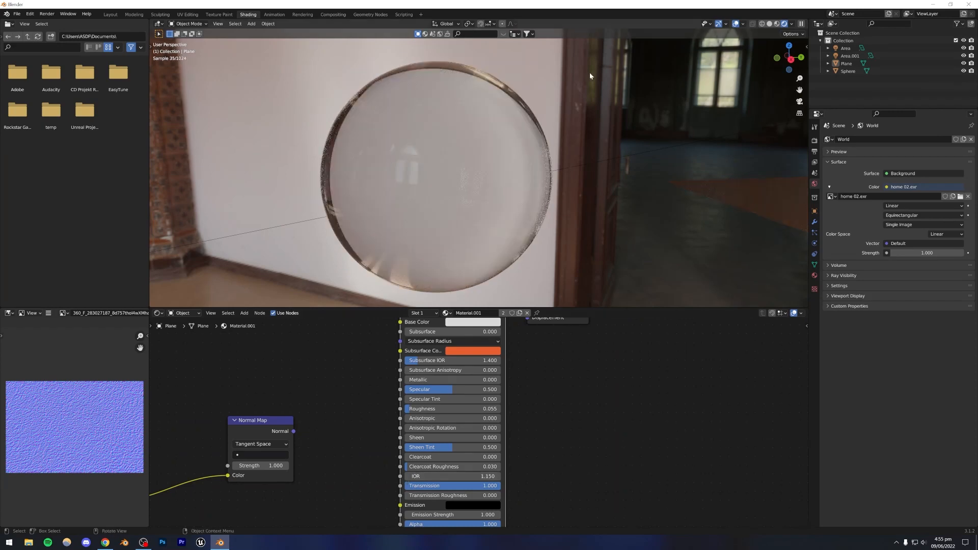
Step: Raise the IOR in increments up to 3.750 to compare how the sphere refracts the room
click(499, 476)
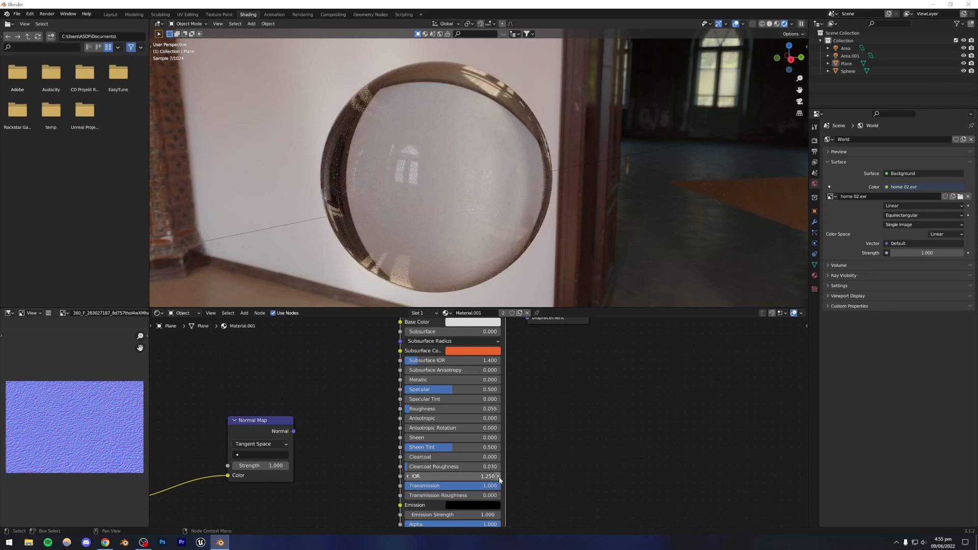
click(499, 477)
click(499, 477)
click(499, 476)
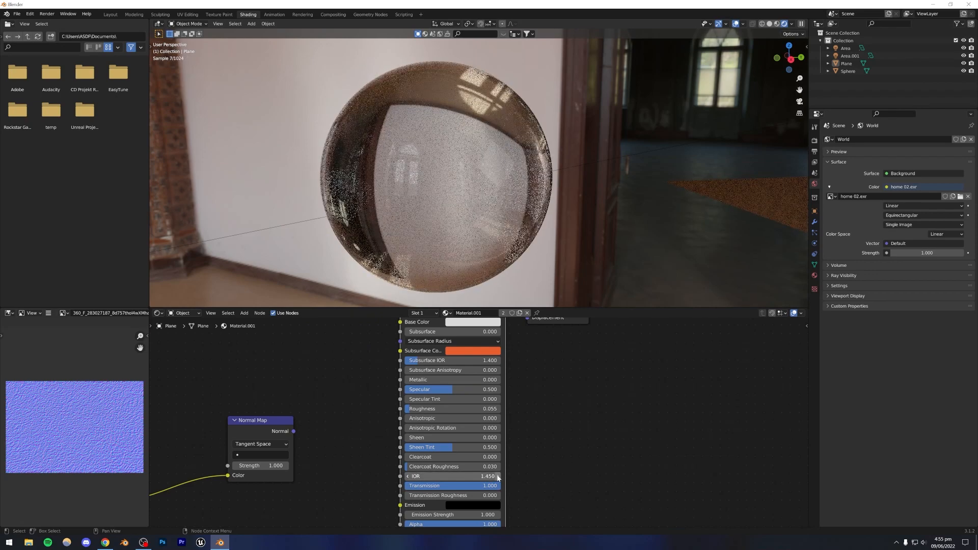
click(499, 477)
click(499, 477)
click(499, 476)
click(499, 476)
click(500, 477)
click(499, 477)
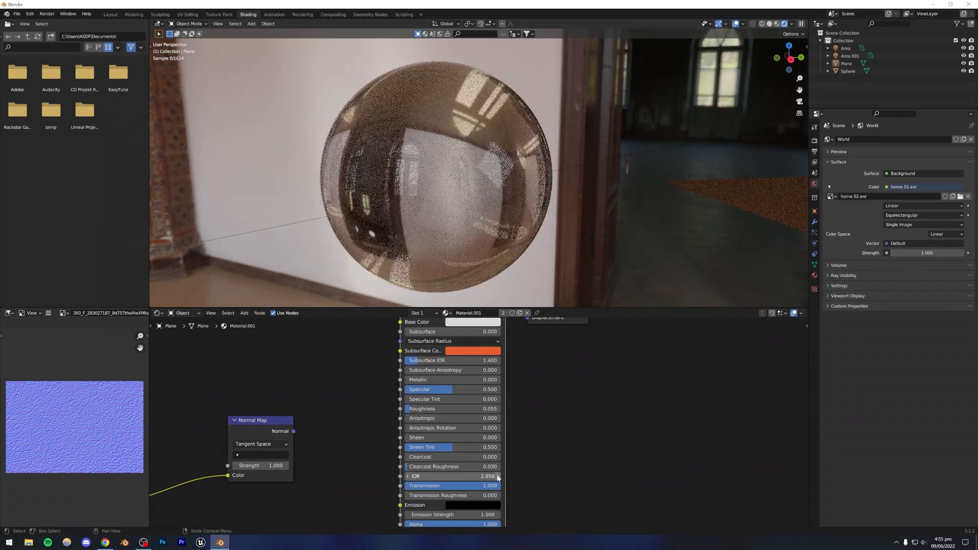
click(499, 477)
click(499, 476)
click(499, 477)
click(499, 477)
click(499, 477)
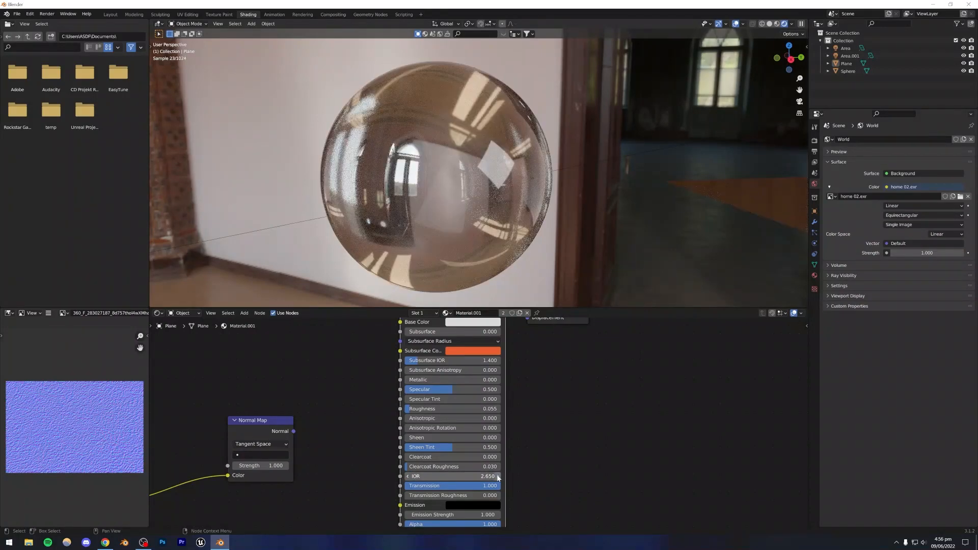
click(500, 477)
click(500, 477)
click(499, 477)
click(499, 476)
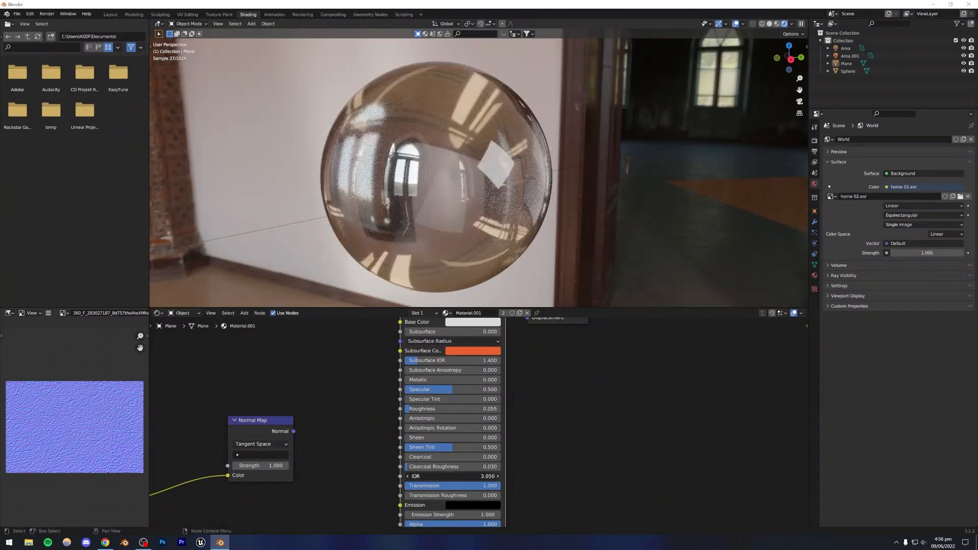
click(499, 477)
click(498, 477)
click(499, 477)
click(498, 476)
click(498, 477)
click(498, 477)
click(499, 477)
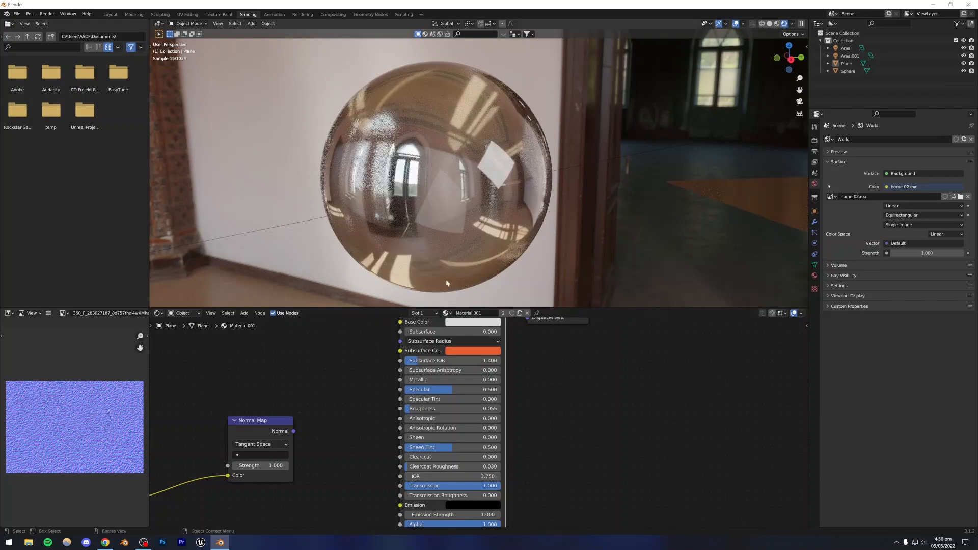
Step: Look at the sphere's refraction from other angles and set the IOR to 1.4
mouse_move(451, 217)
middle_down()
mouse_move(410, 209)
mouse_move(434, 214)
middle_up()
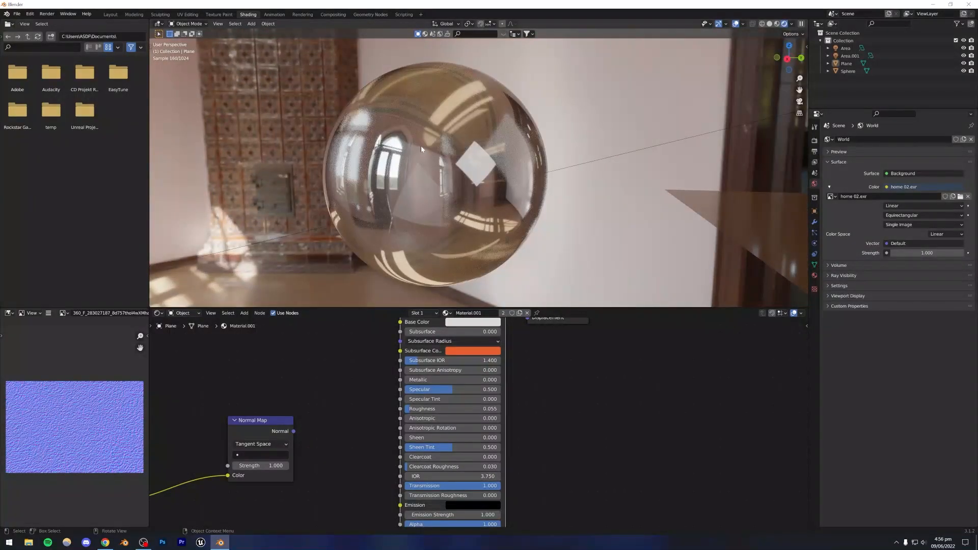
middle_drag(448, 162, 509, 214)
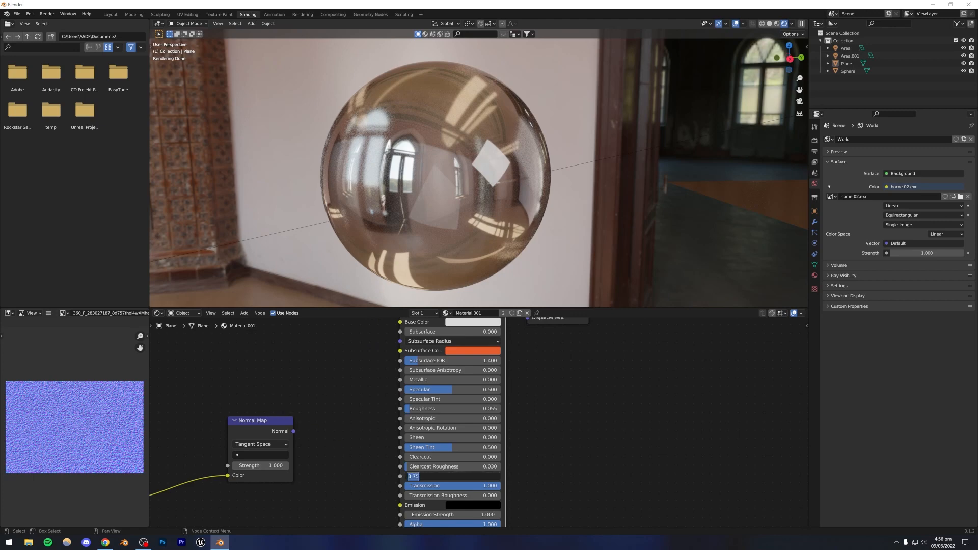
text(.4)
key(Return)
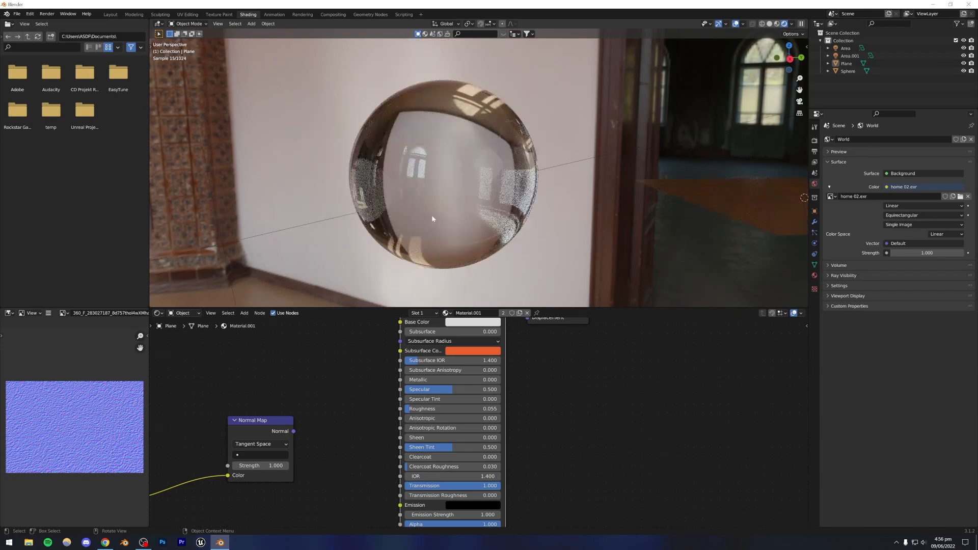
Step: Bring the plane into close view and raise the IOR in increments to 2.000
middle_drag(435, 220, 412, 178)
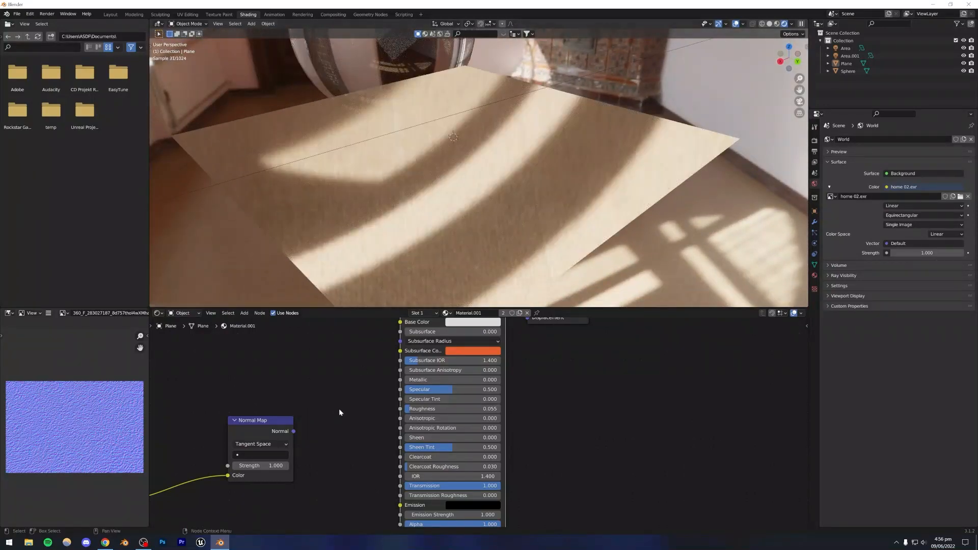
click(499, 478)
click(499, 478)
click(499, 477)
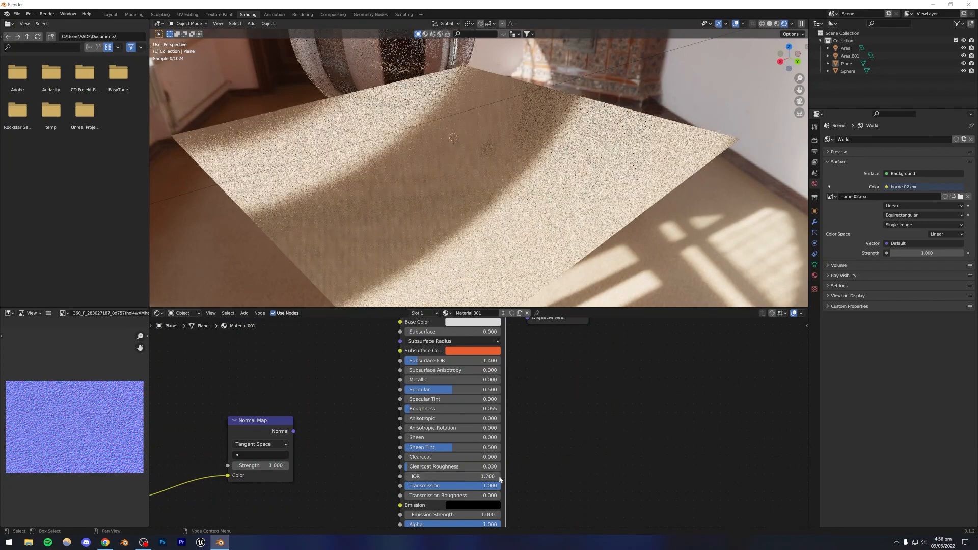
click(499, 478)
click(499, 478)
click(500, 478)
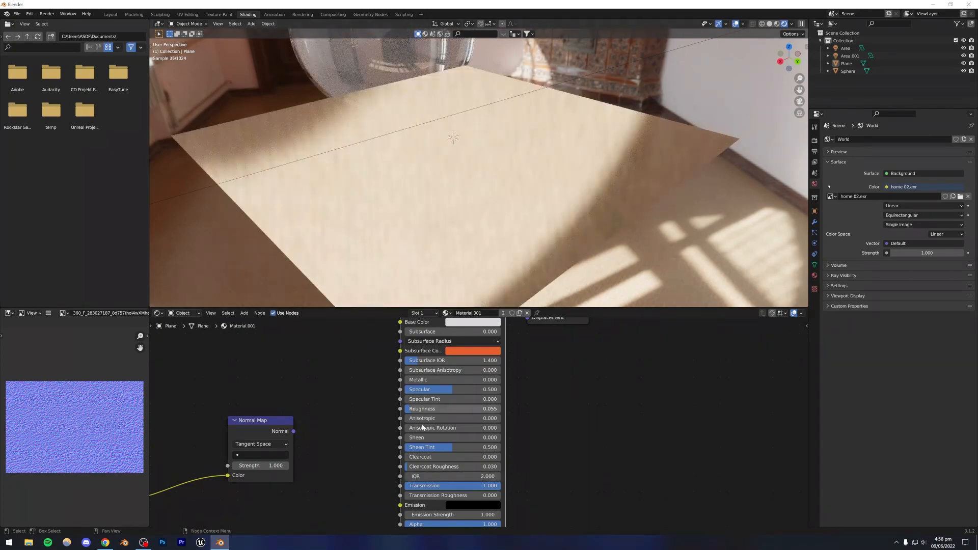
Step: Lower the IOR to 1.300 and look at the refraction on the plane and sphere
click(406, 476)
click(407, 477)
click(406, 476)
click(407, 476)
click(407, 476)
click(406, 477)
click(406, 476)
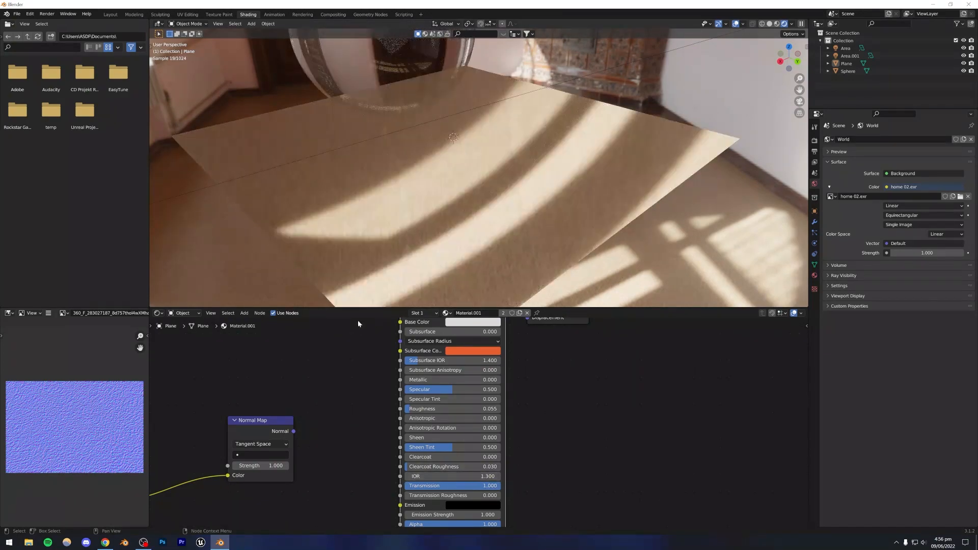
scroll(396, 275, down, 3)
middle_drag(408, 165, 472, 225)
scroll(446, 194, up, 1)
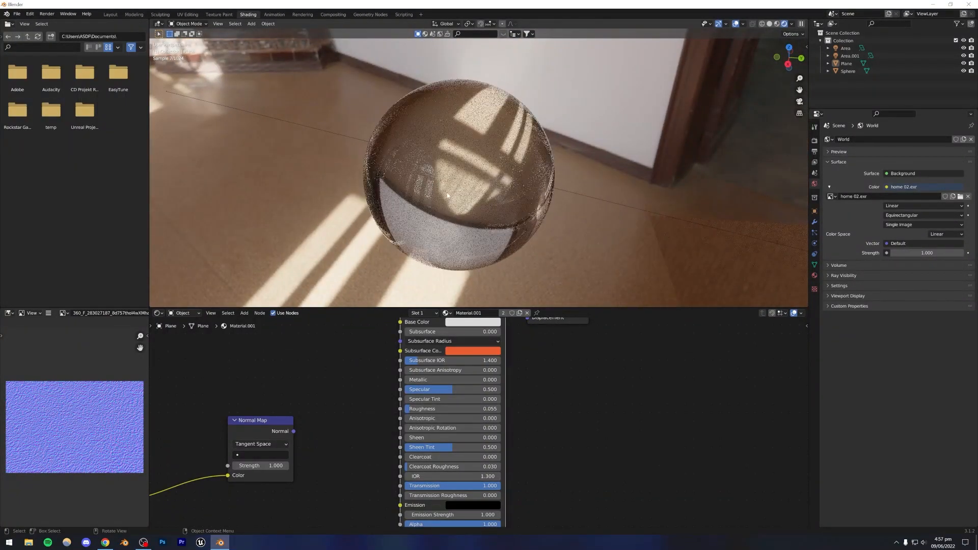
Step: Switch to the Instagram profile in Chrome and view the wooden chair render post, closing it when done
click(106, 542)
click(195, 8)
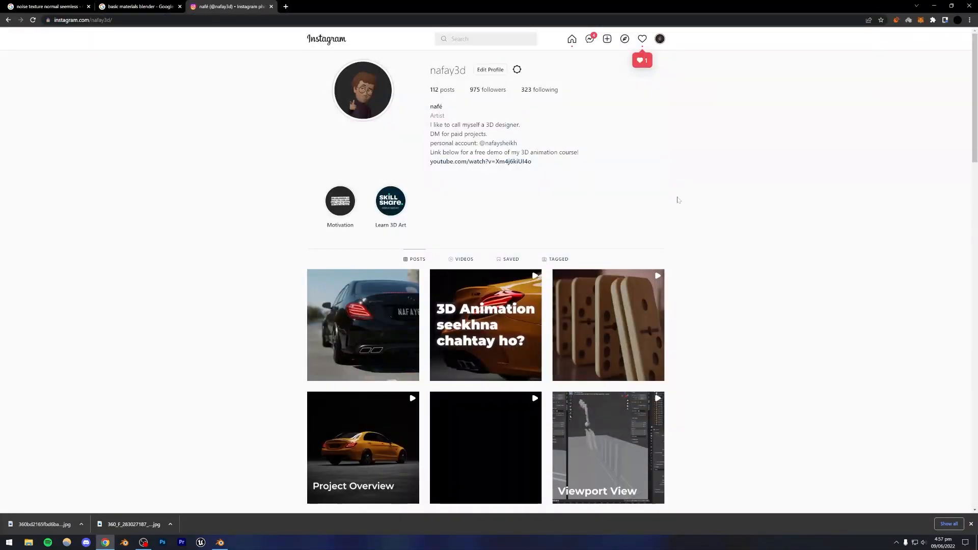
scroll(498, 204, down, 5)
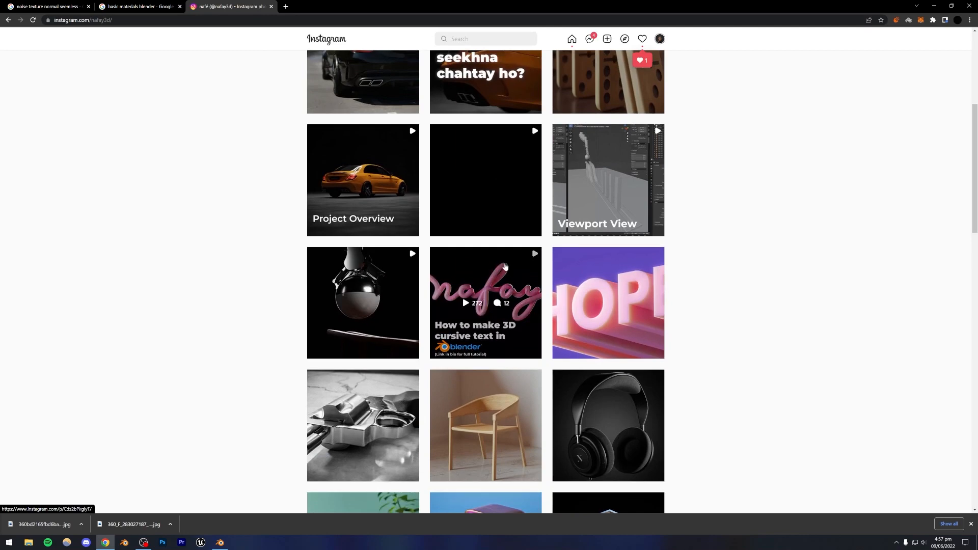
scroll(504, 266, down, 4)
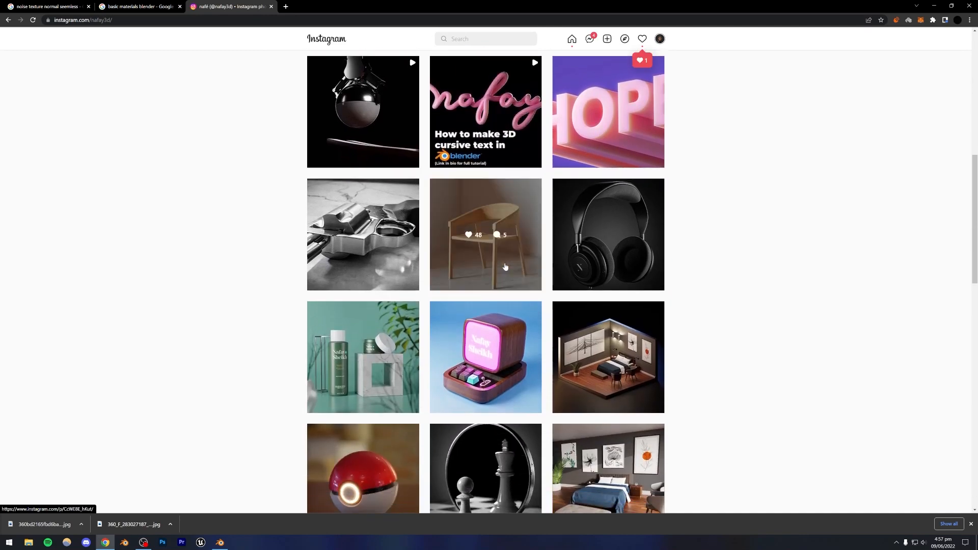
scroll(505, 267, up, 3)
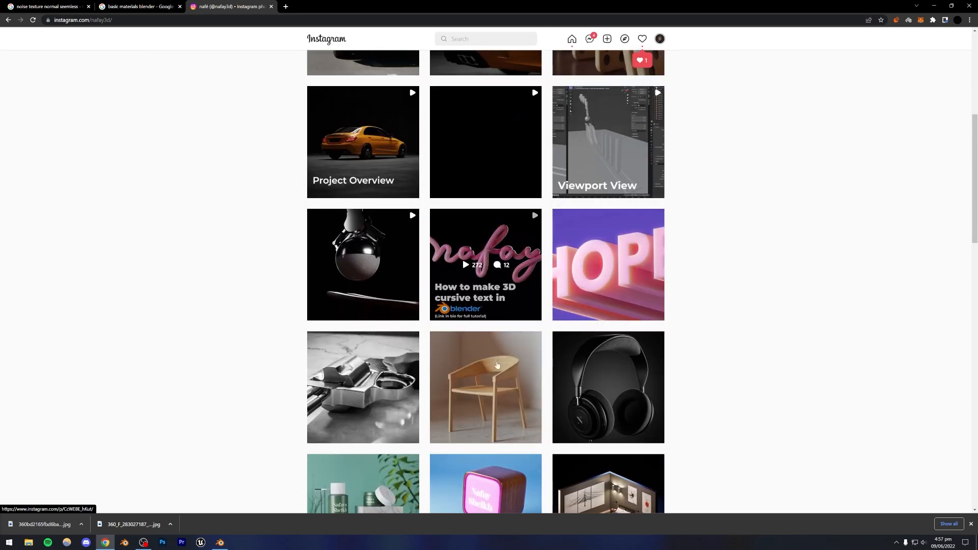
click(498, 356)
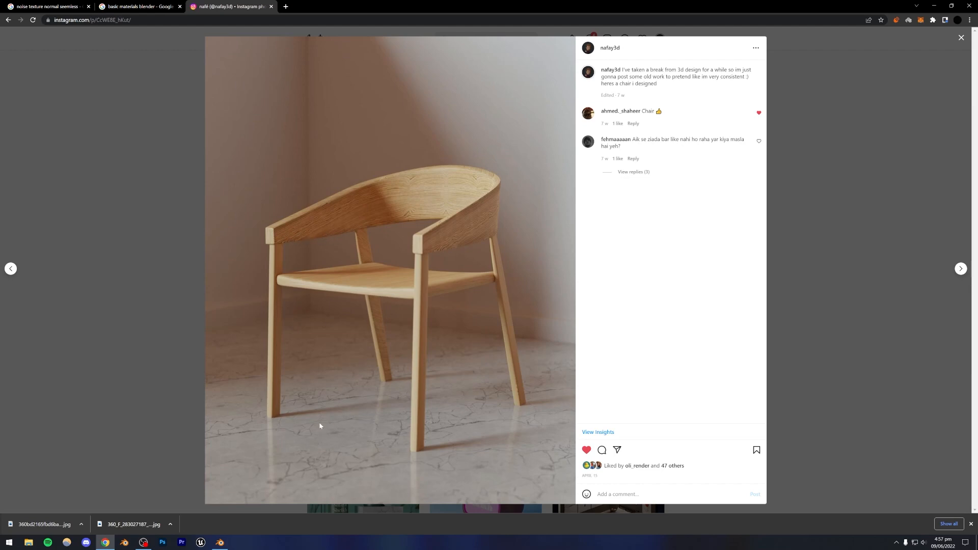
click(889, 150)
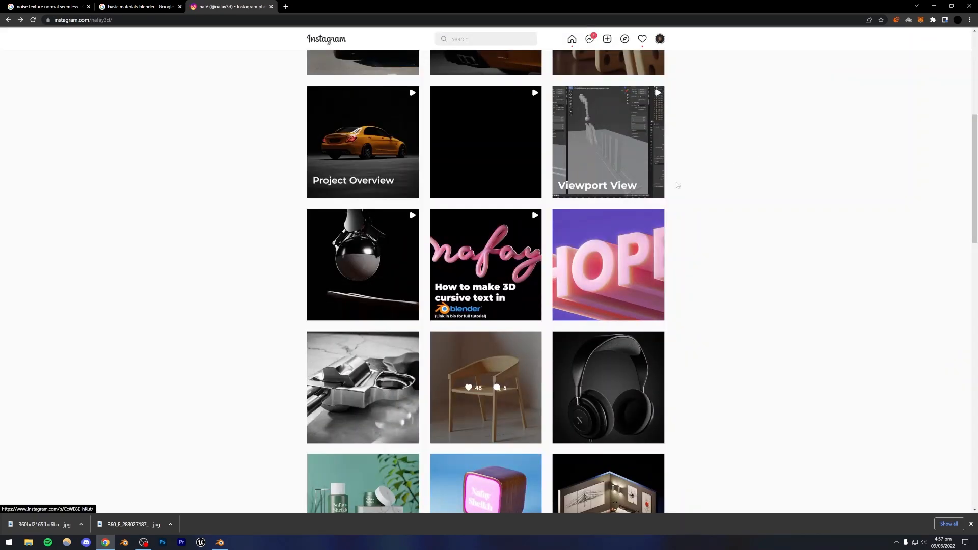
Step: View the chess pawn mirror render and the moon render further down the profile, closing each post
scroll(528, 283, down, 6)
scroll(528, 283, down, 3)
scroll(528, 283, up, 2)
click(520, 281)
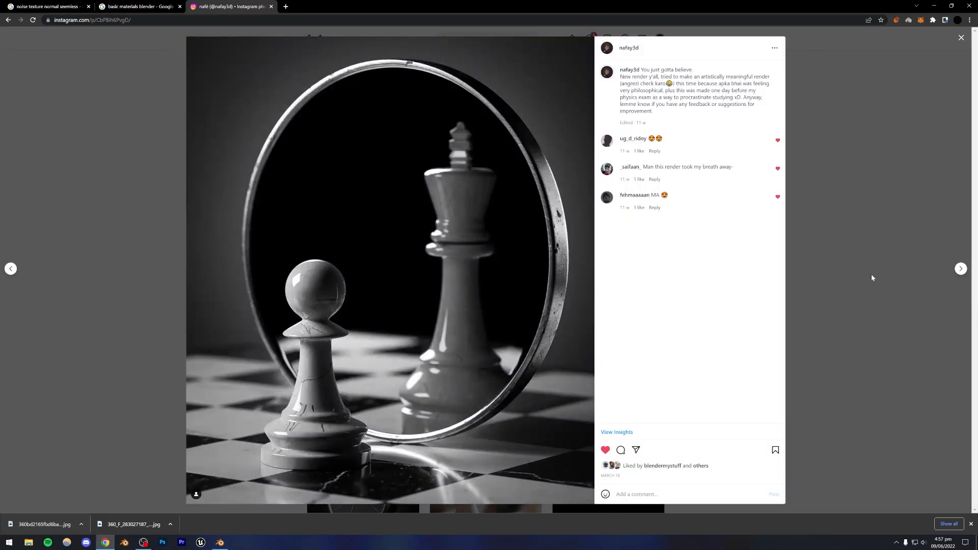
click(807, 273)
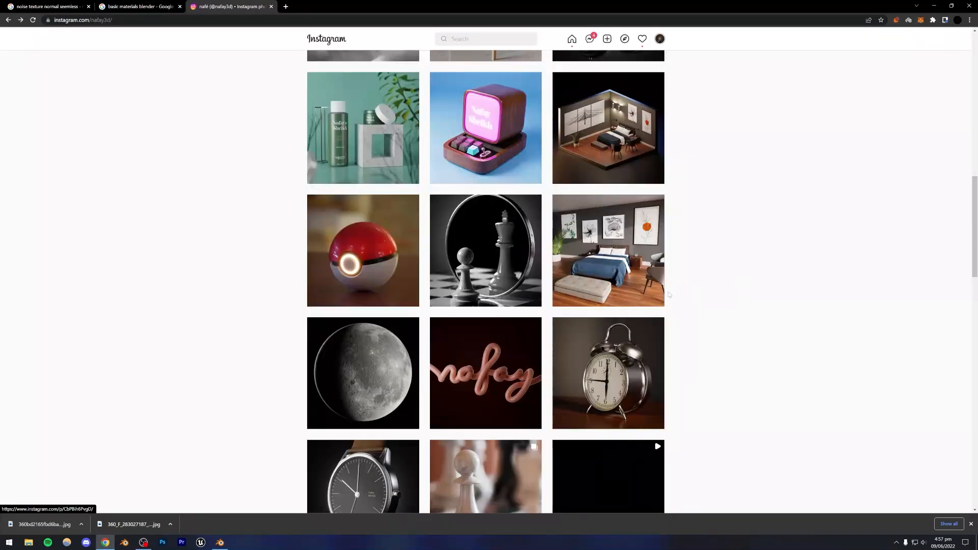
click(359, 360)
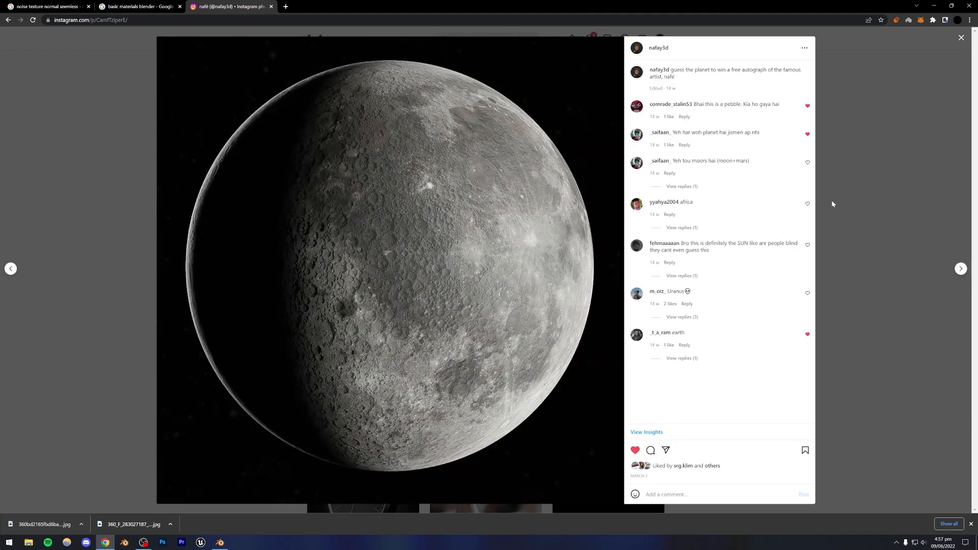
click(864, 188)
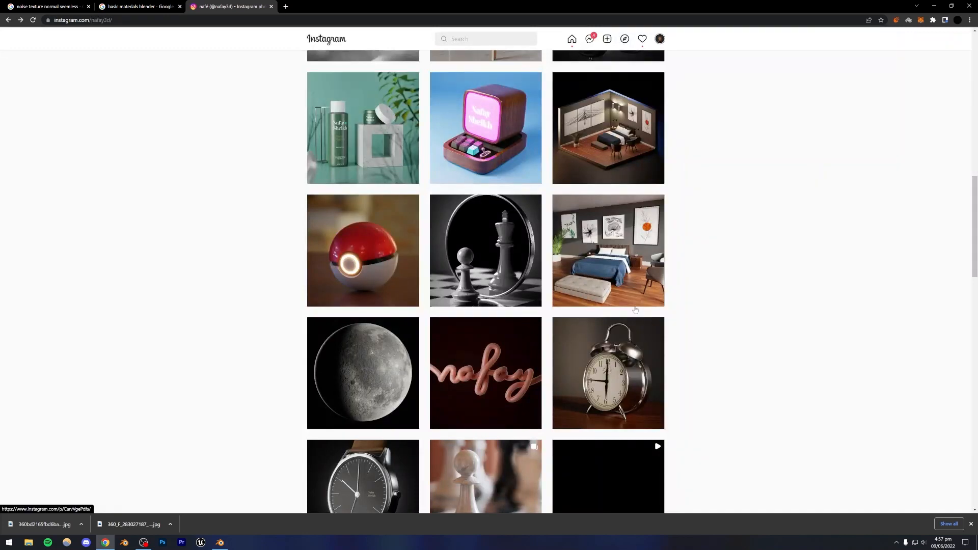
Step: Return to the newest posts and view the black Mercedes render, closing it when done
scroll(635, 310, up, 5)
scroll(636, 309, up, 2)
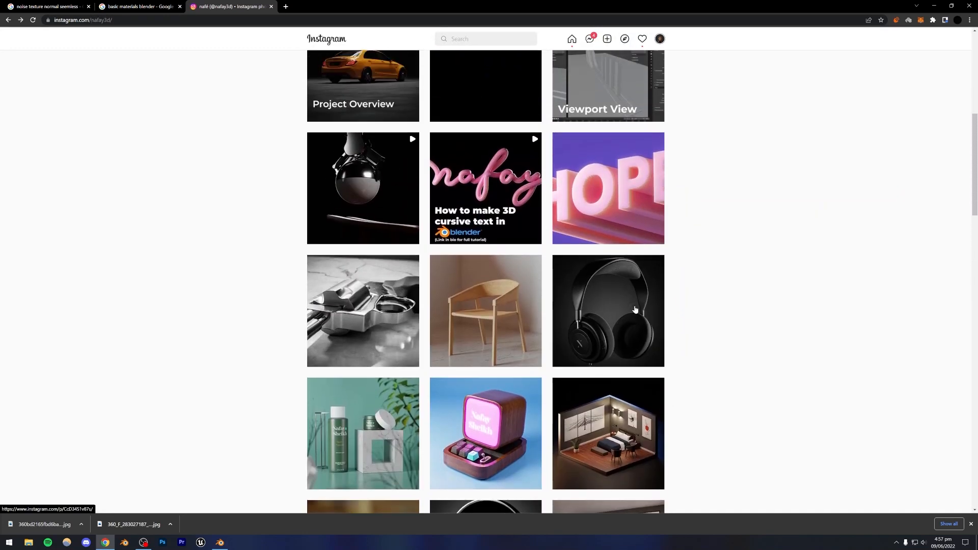
scroll(635, 310, up, 6)
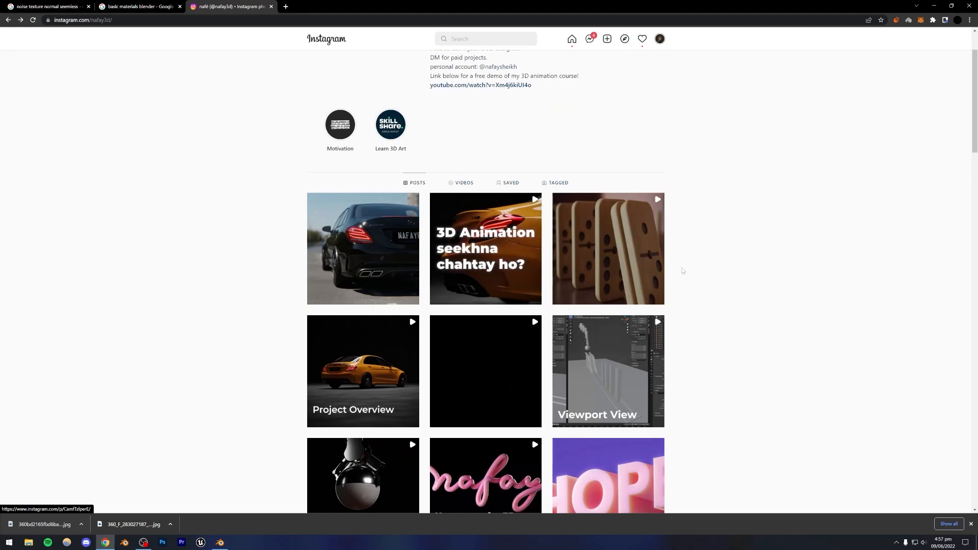
click(374, 272)
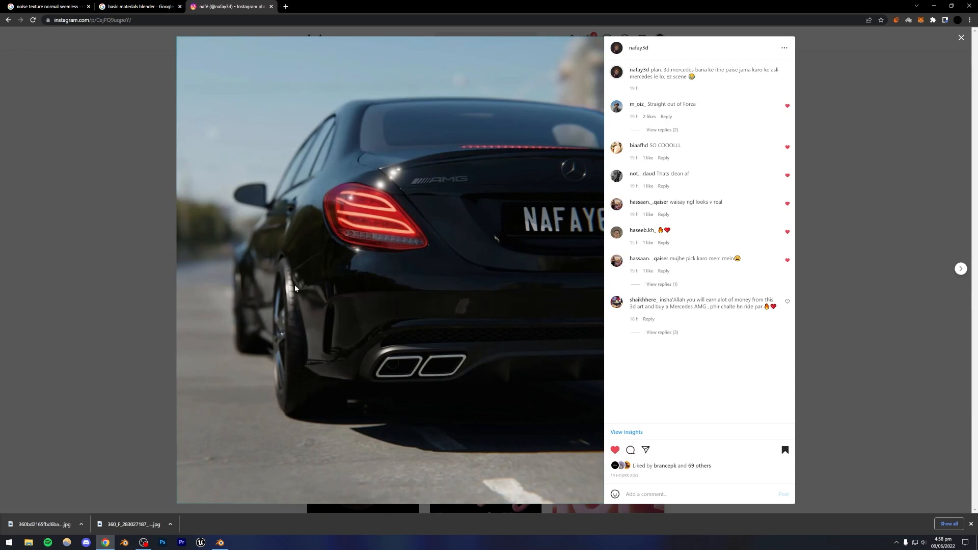
click(838, 178)
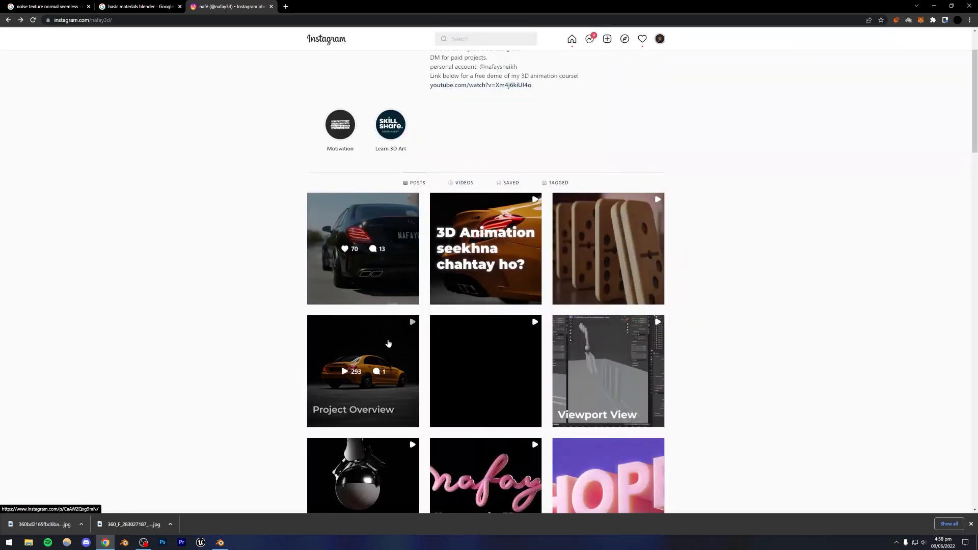
Step: Play the orange car animation post, replay an earlier part of the video, and close it
click(453, 339)
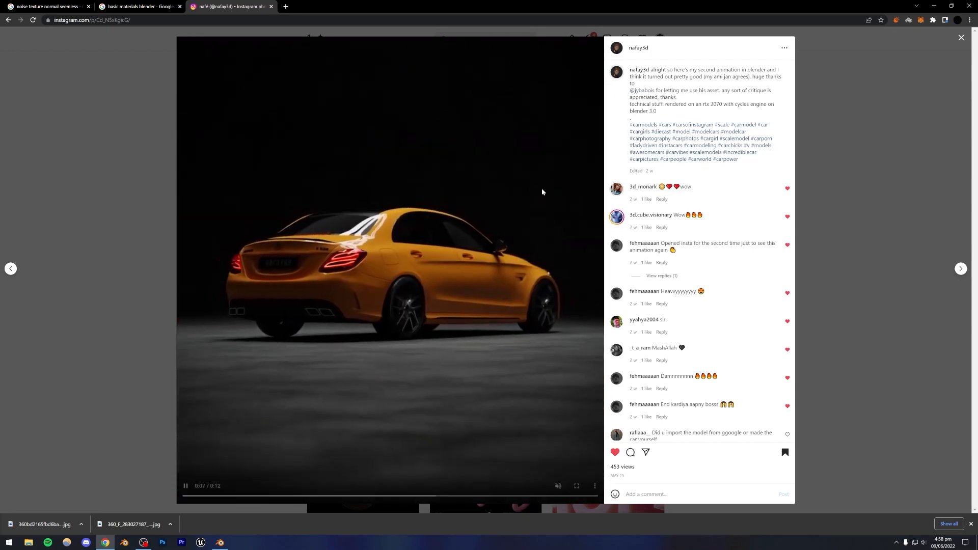
click(341, 496)
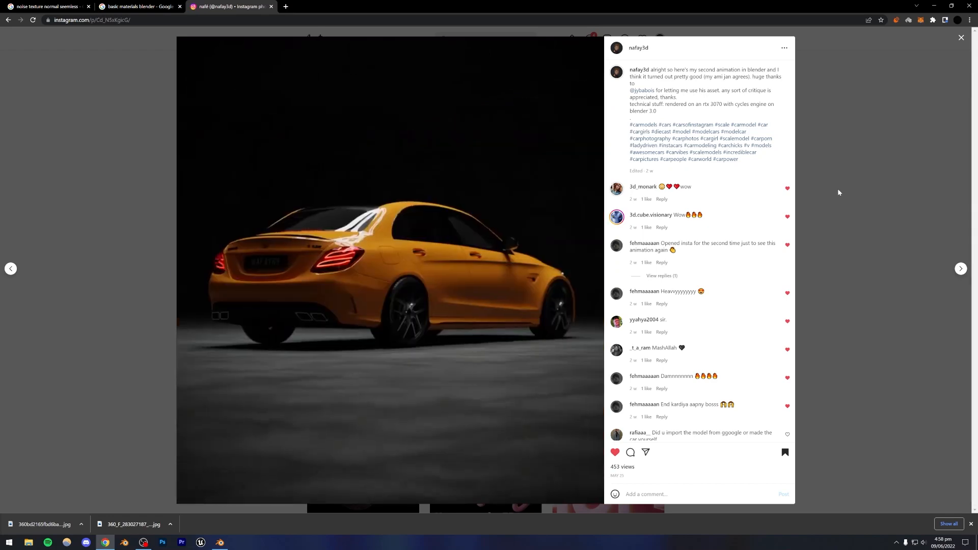
click(838, 192)
Step: Browse the profile's posts and open the Project Overview video of the car render
scroll(446, 287, down, 5)
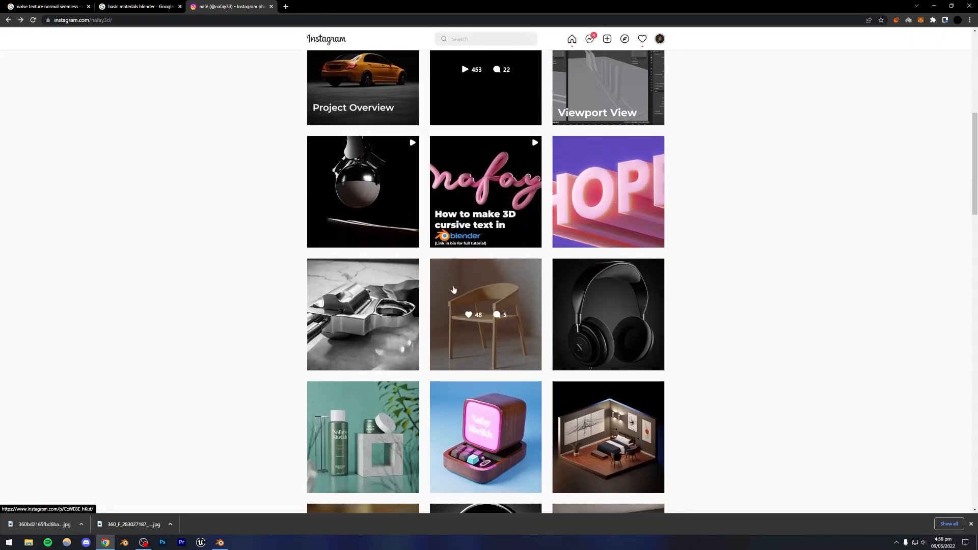
scroll(446, 287, up, 5)
click(378, 269)
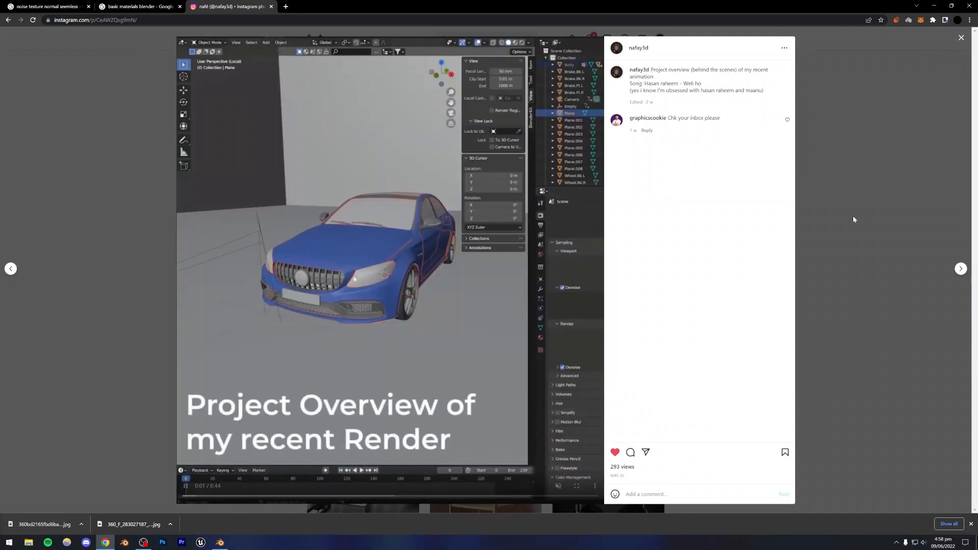
Step: Skip ahead in the Project Overview video, pause it, go back to an earlier part, and close the post
click(426, 495)
click(455, 495)
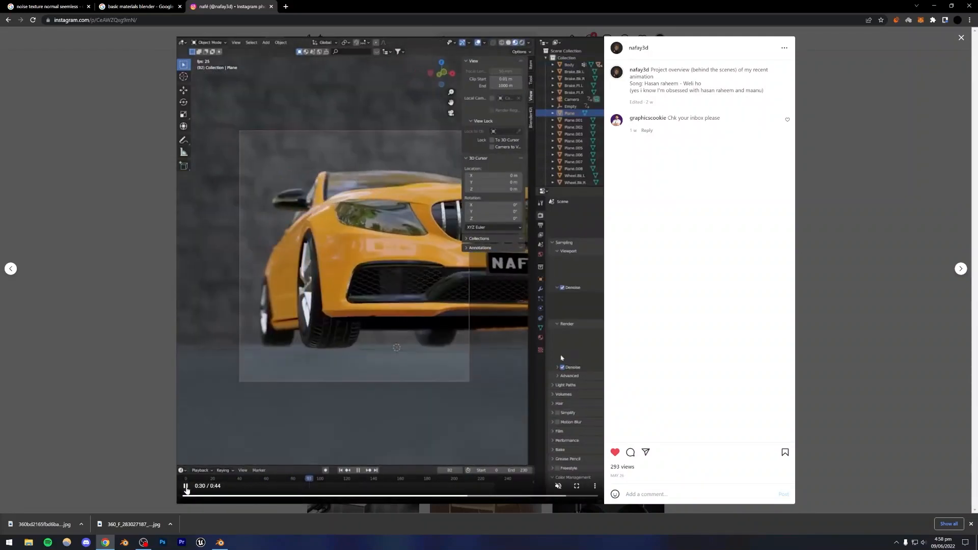
click(195, 488)
drag(438, 498, 414, 498)
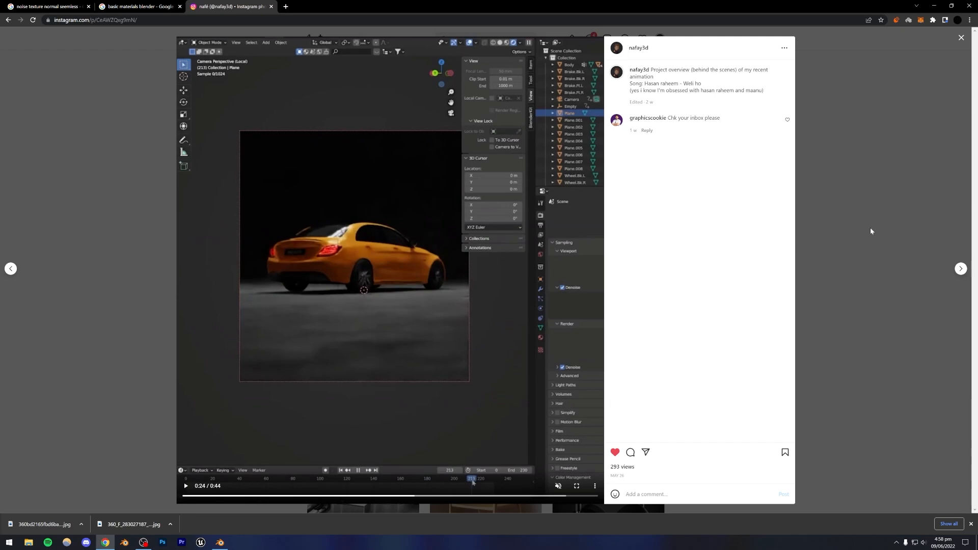
click(810, 249)
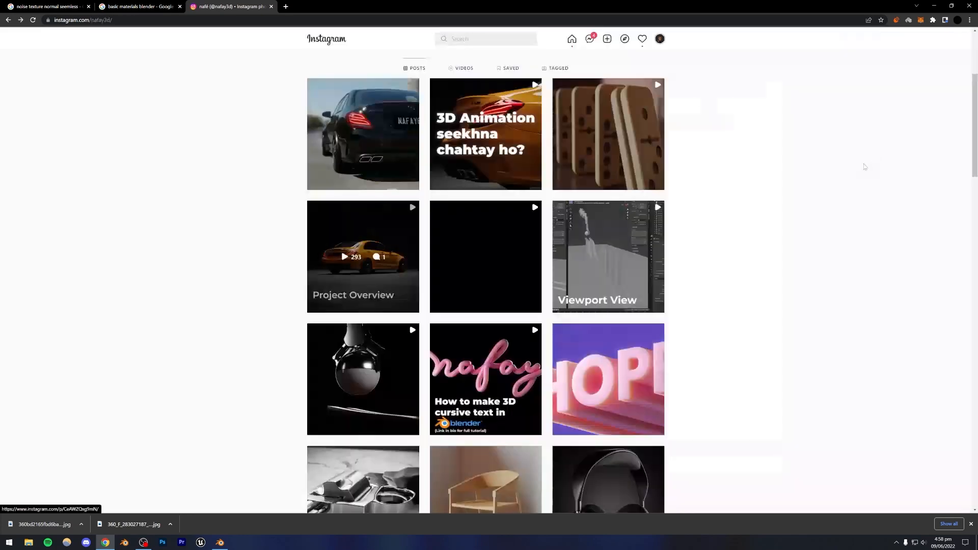
Step: View the black-and-white revolver render further down the profile and close the post
scroll(738, 257, down, 7)
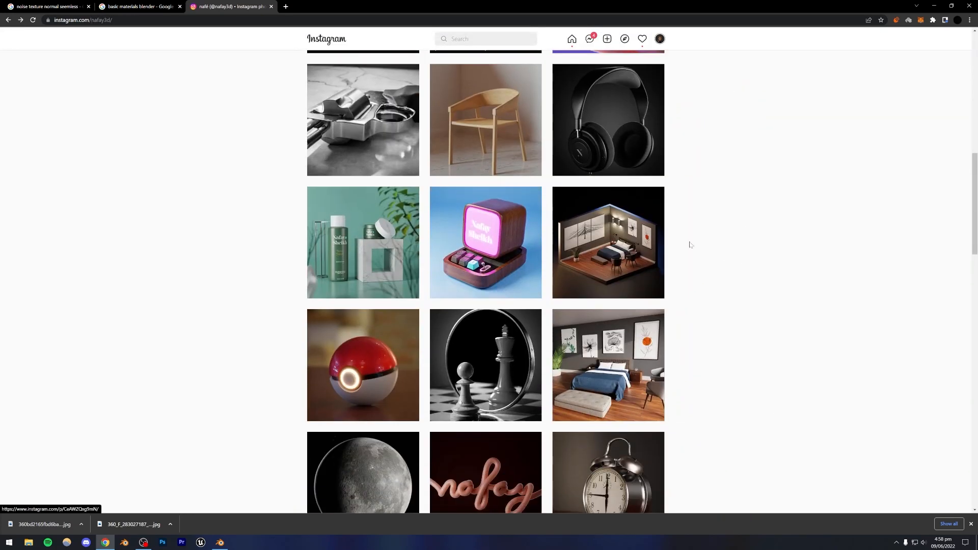
click(364, 141)
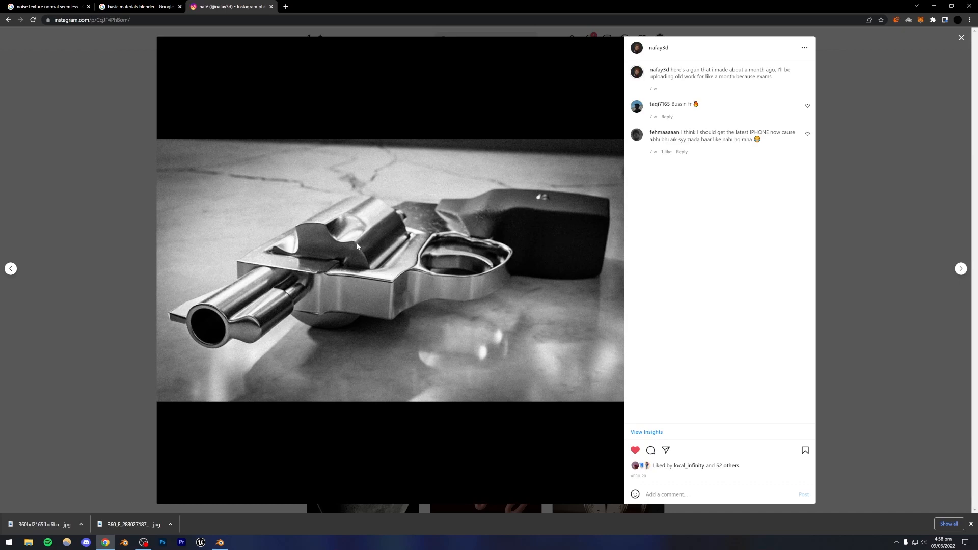
click(848, 147)
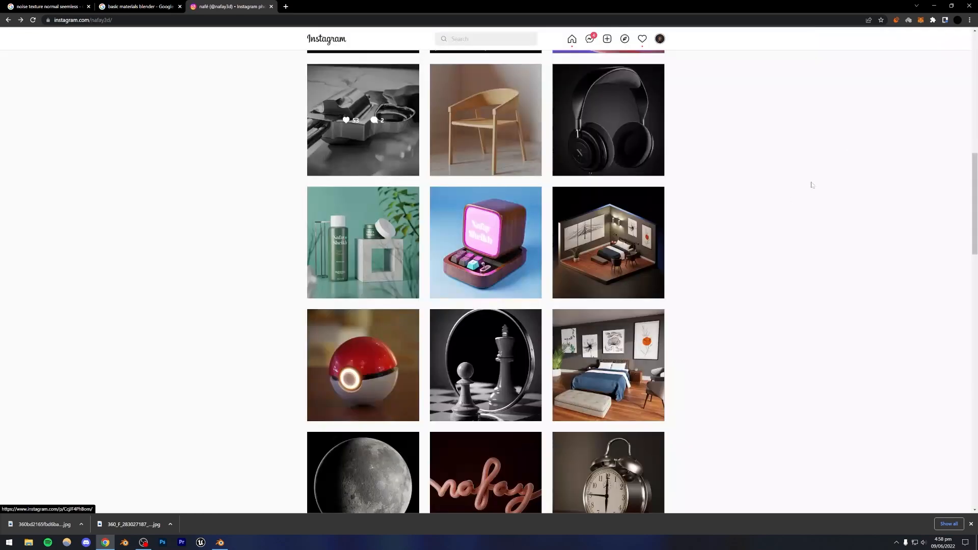
Step: Browse the older posts on the profile, view the pink and purple robot character render, and close it
scroll(789, 200, down, 5)
scroll(789, 200, down, 9)
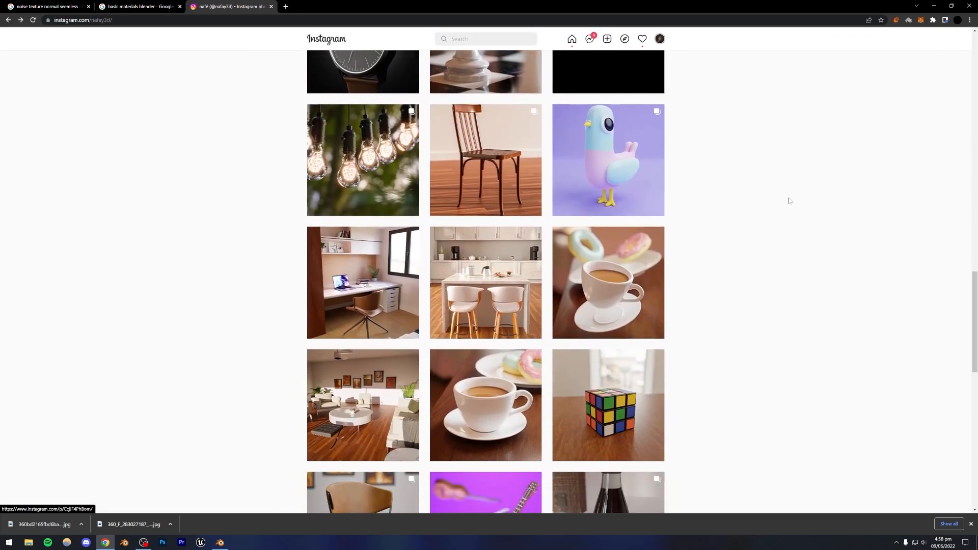
scroll(770, 198, down, 8)
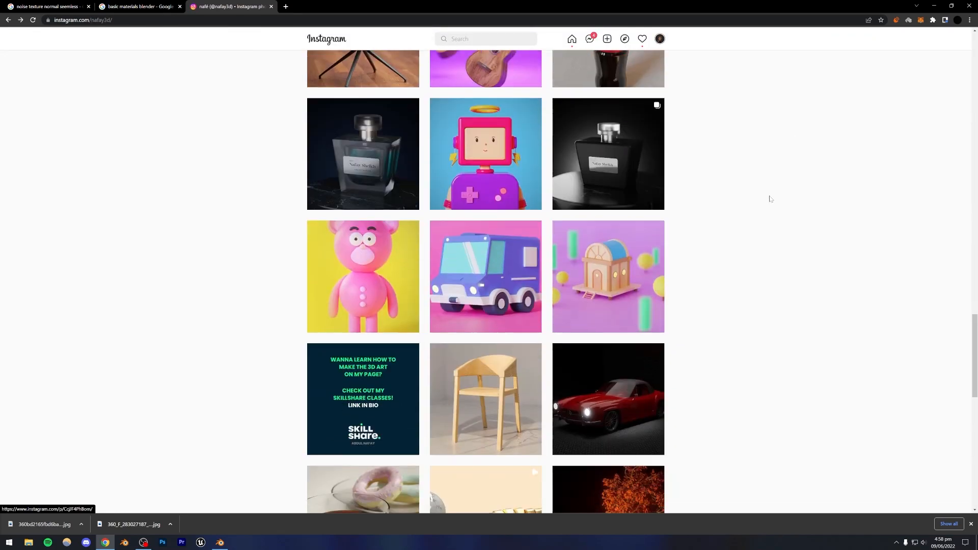
scroll(769, 199, up, 5)
scroll(767, 199, up, 4)
scroll(767, 199, down, 2)
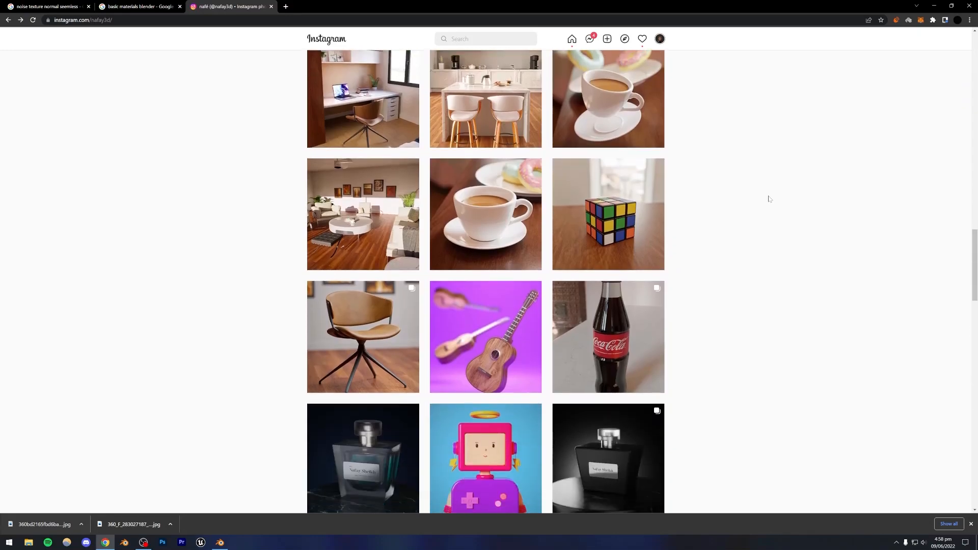
click(469, 439)
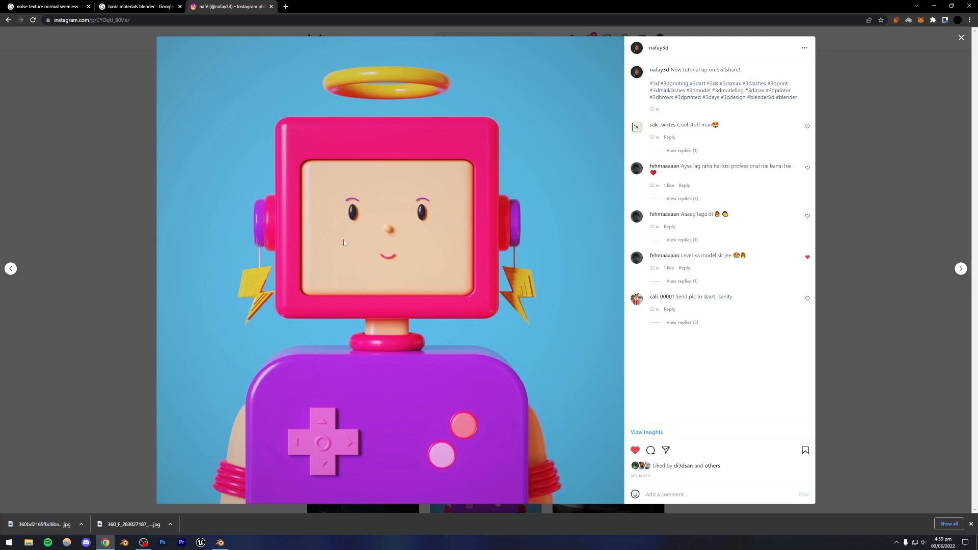
click(869, 139)
Step: Switch to Blender and inspect the rendered glass sphere up close from another angle
click(221, 543)
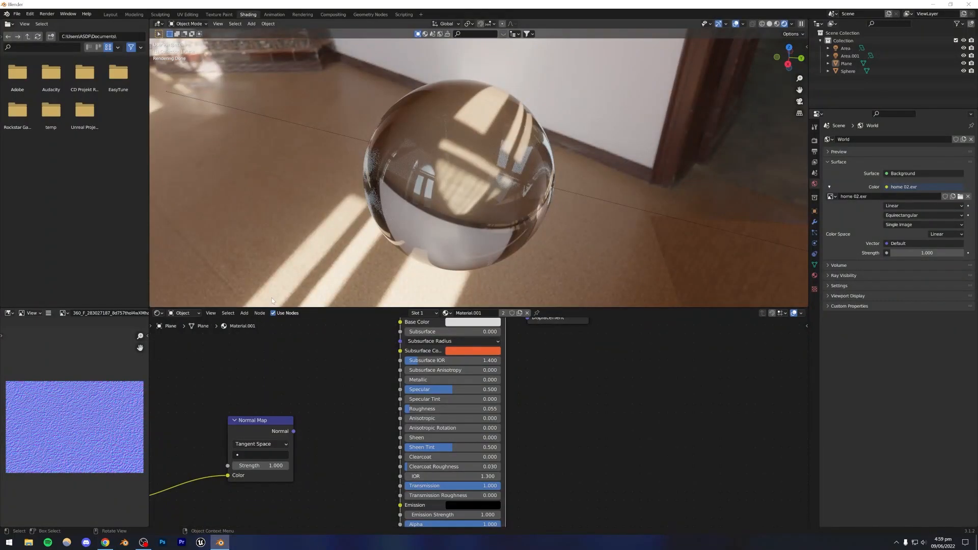
middle_drag(428, 198, 492, 172)
scroll(460, 171, up, 4)
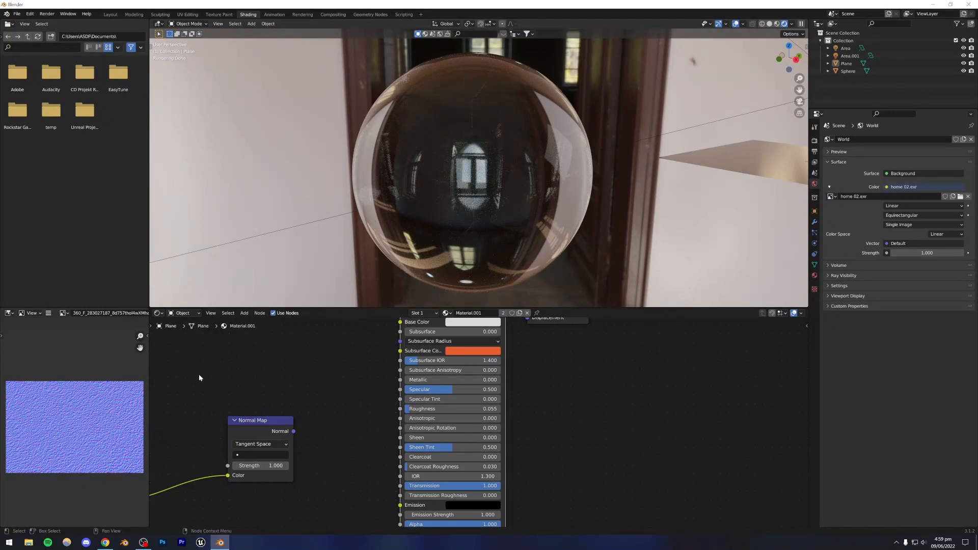
Step: Go back to the Instagram profile in the browser, reopen the robot character render to examine its materials, and close it
key(alt+Tab)
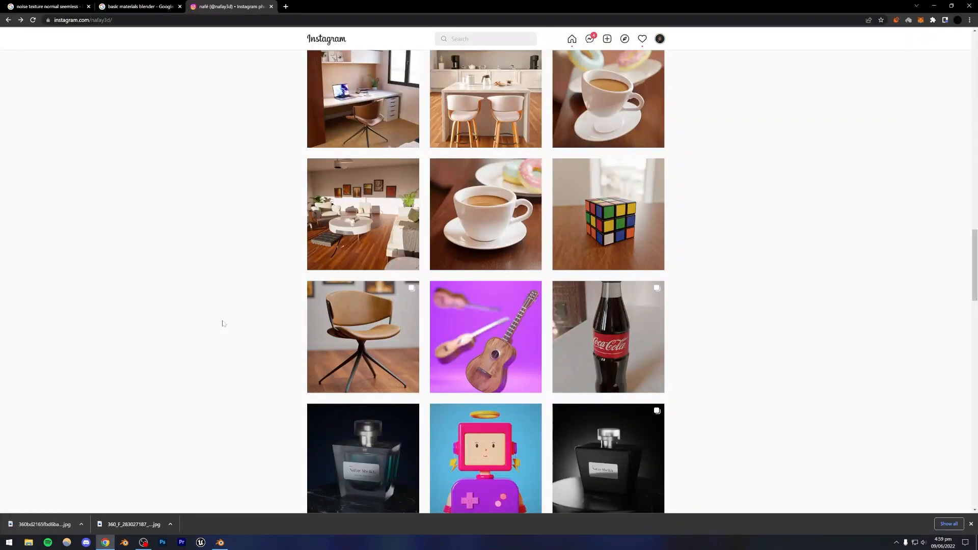
scroll(263, 307, down, 2)
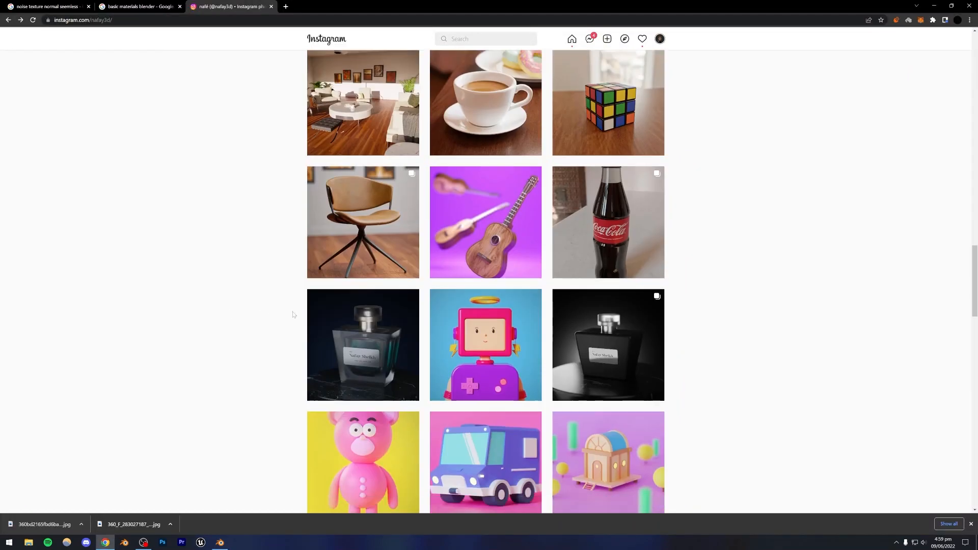
click(493, 350)
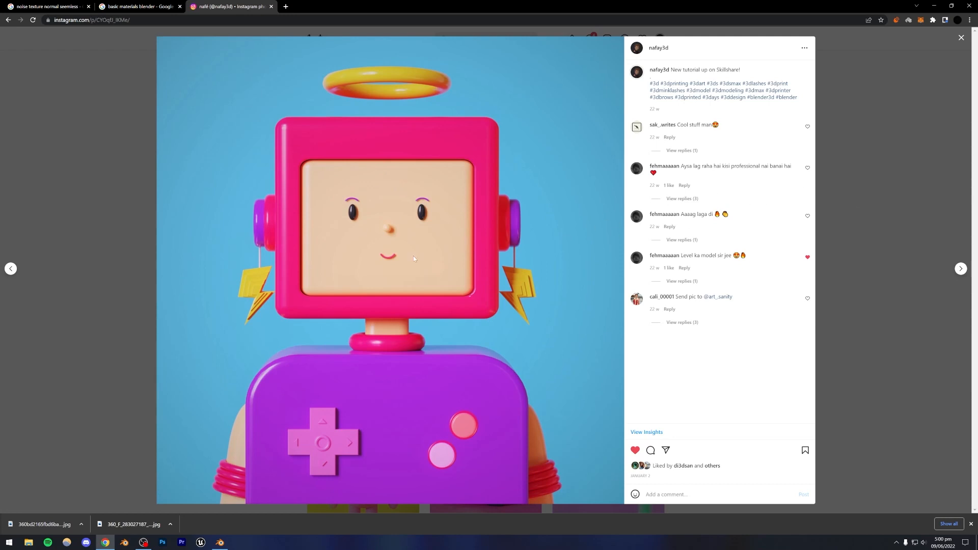
click(961, 37)
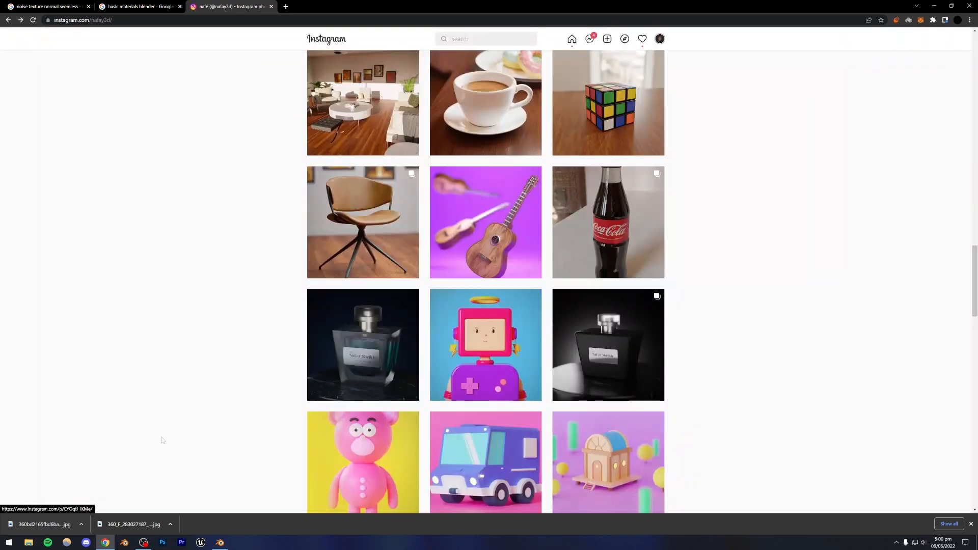
Step: Switch back to Blender and select the plane at the world origin in the Layout workspace
click(219, 541)
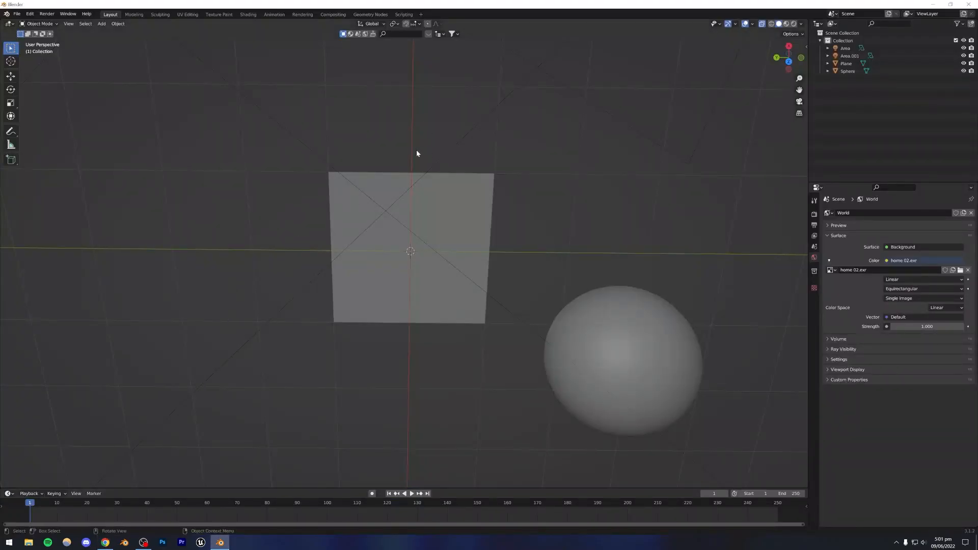
middle_drag(417, 135, 441, 195)
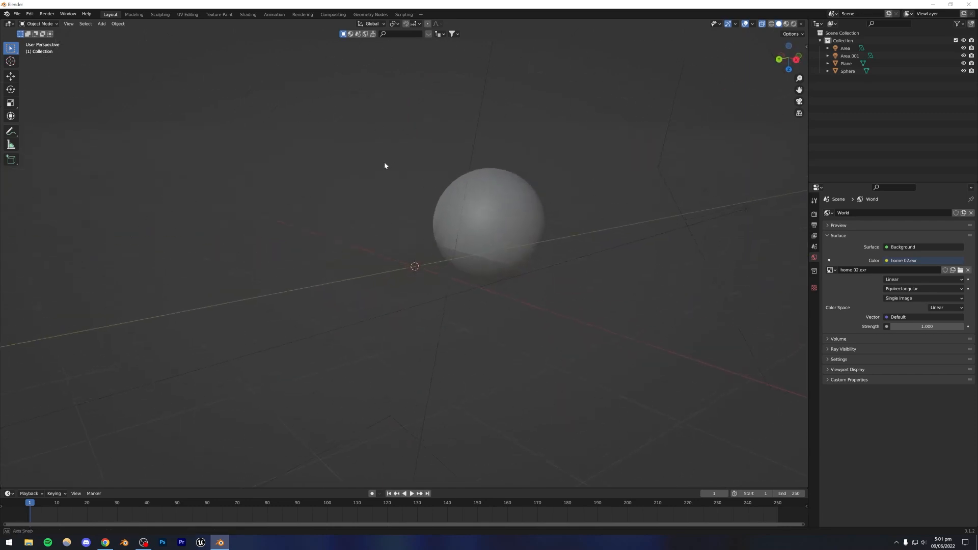
middle_drag(387, 166, 453, 183)
click(407, 258)
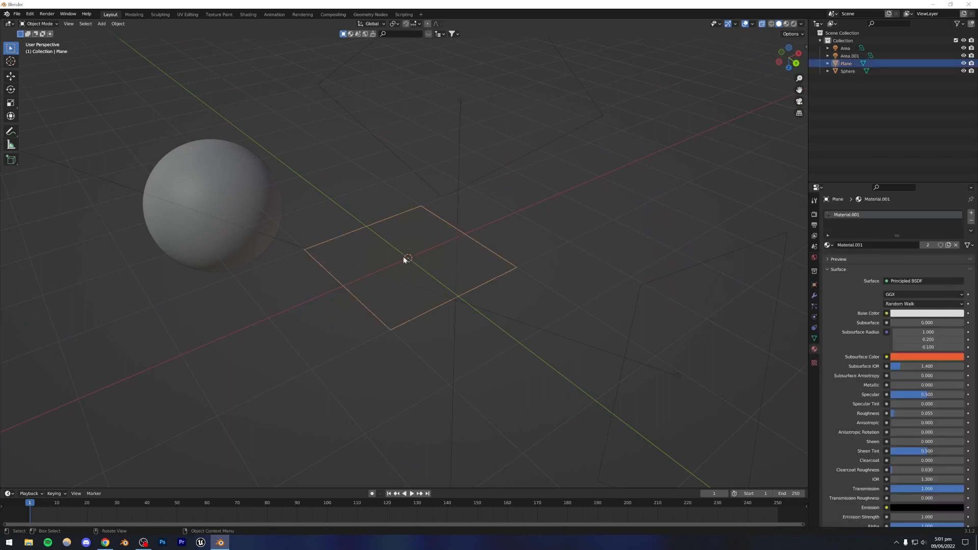
click(502, 223)
click(429, 263)
middle_drag(406, 239, 425, 277)
scroll(425, 277, up, 2)
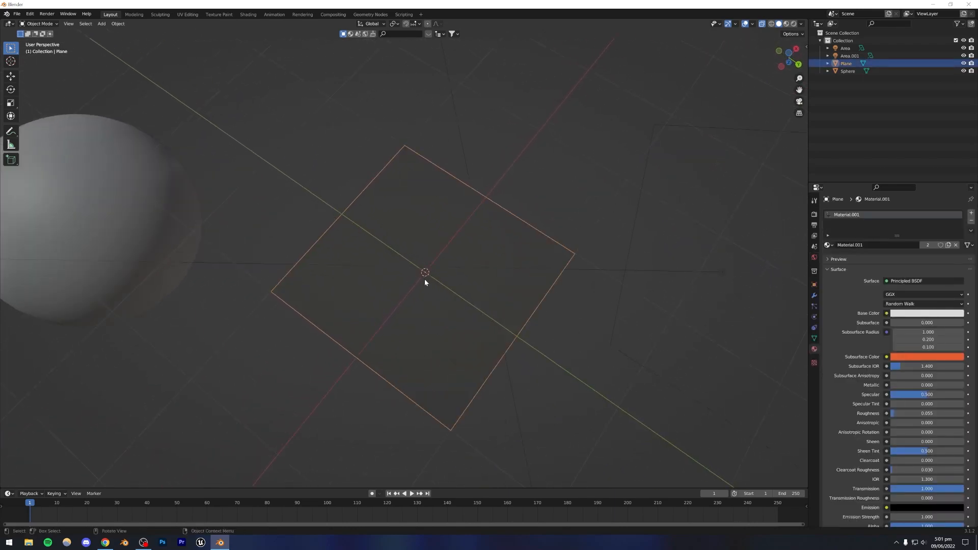